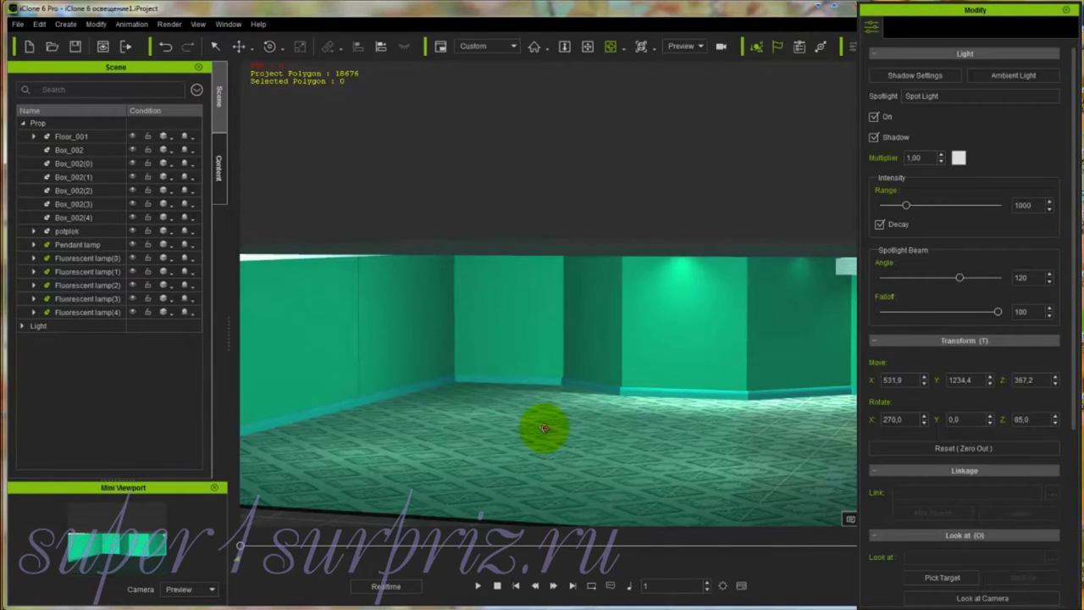
Step: Browse the prop templates to the plane category and look through the available plane sizes
right_drag(545, 428, 555, 413)
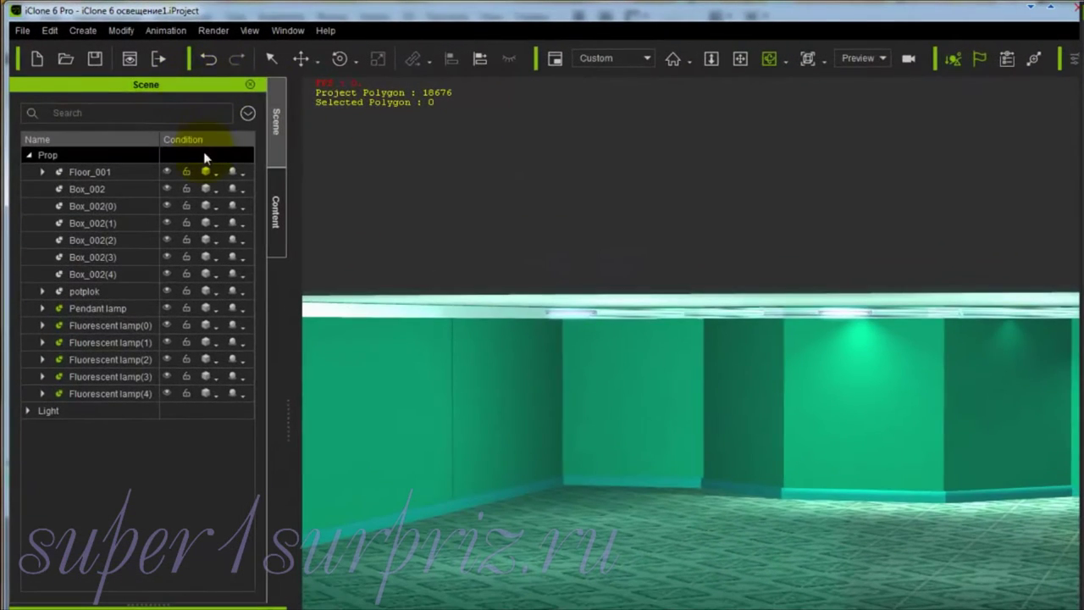
click(277, 191)
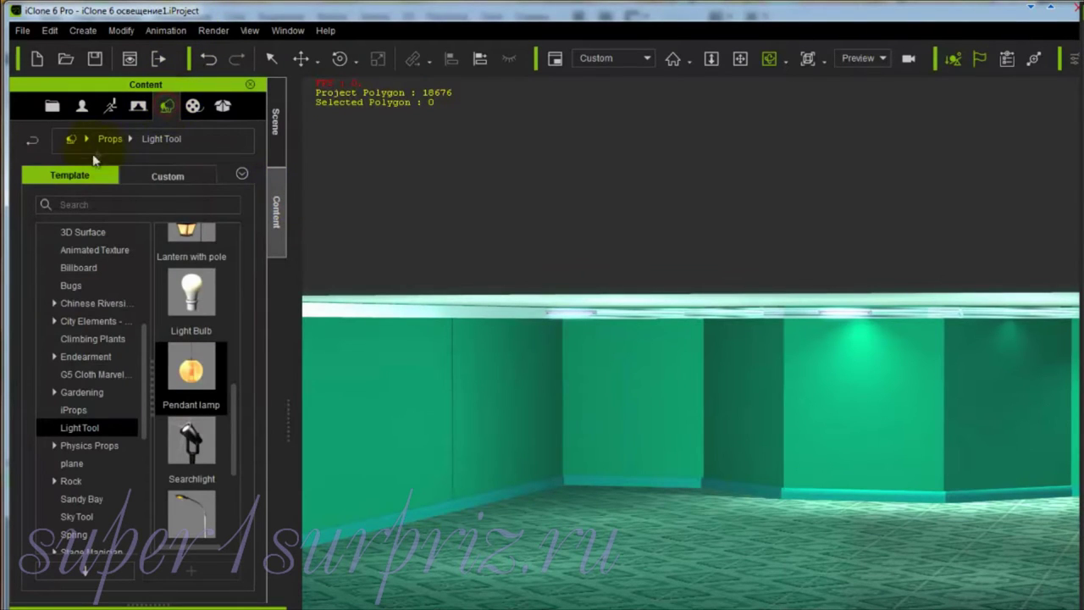
drag(145, 362, 145, 275)
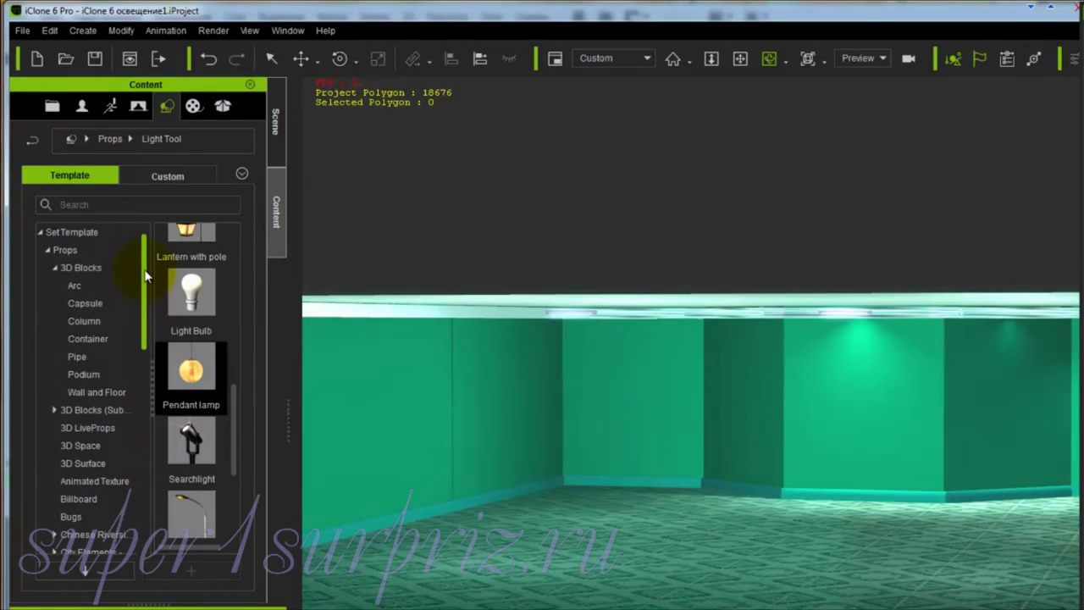
click(53, 250)
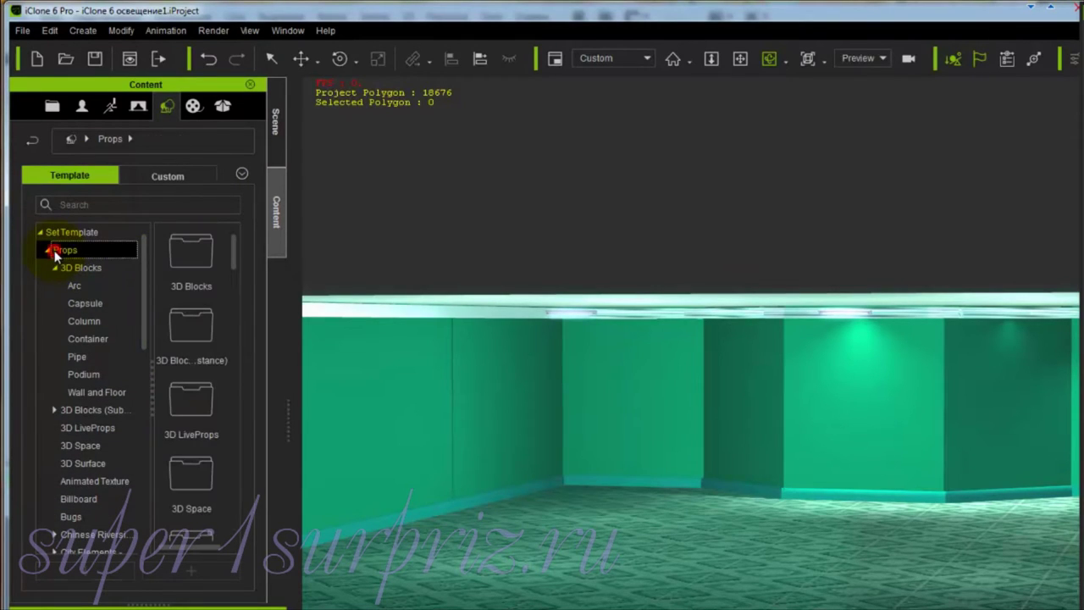
drag(142, 338, 137, 436)
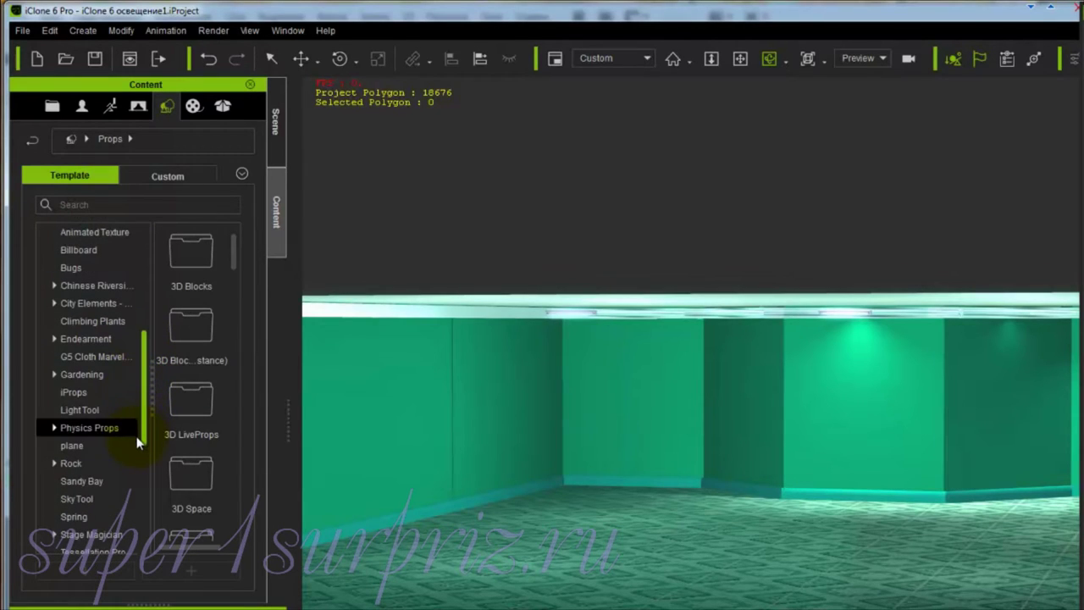
click(72, 446)
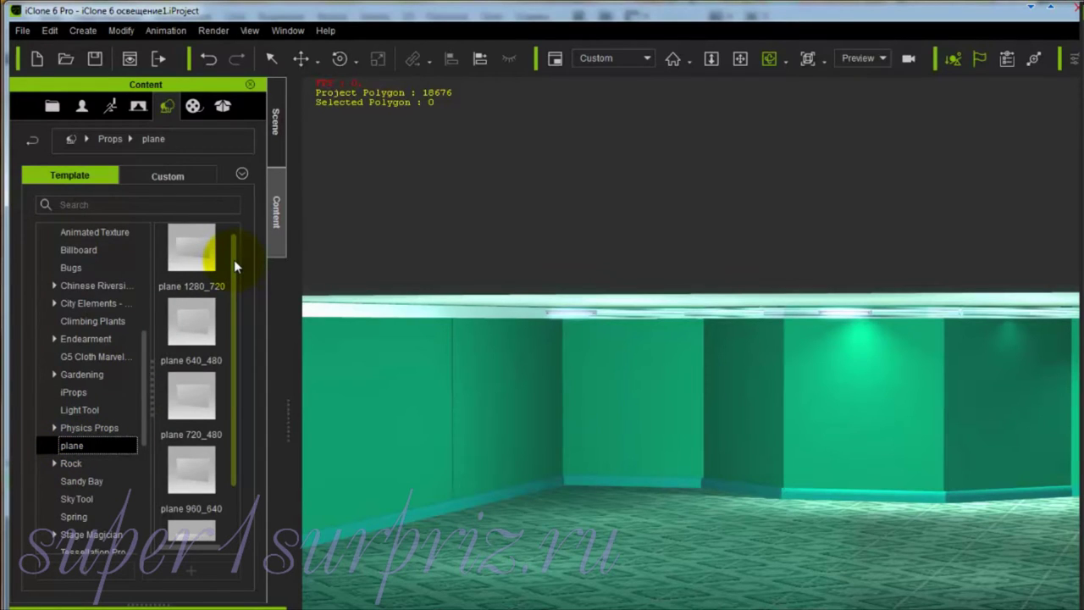
drag(234, 254, 237, 345)
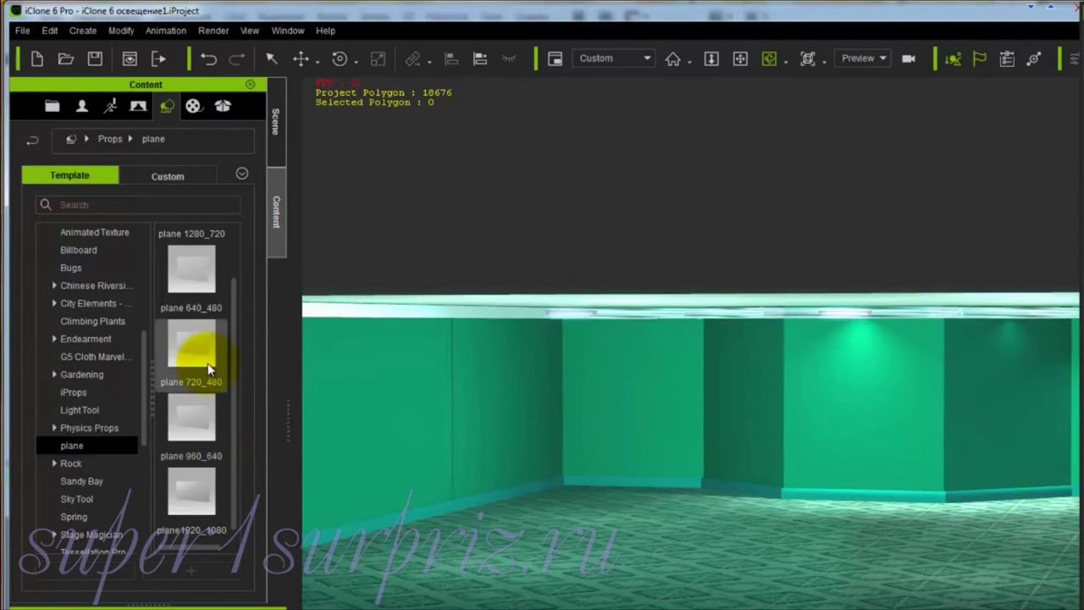
drag(235, 308, 242, 241)
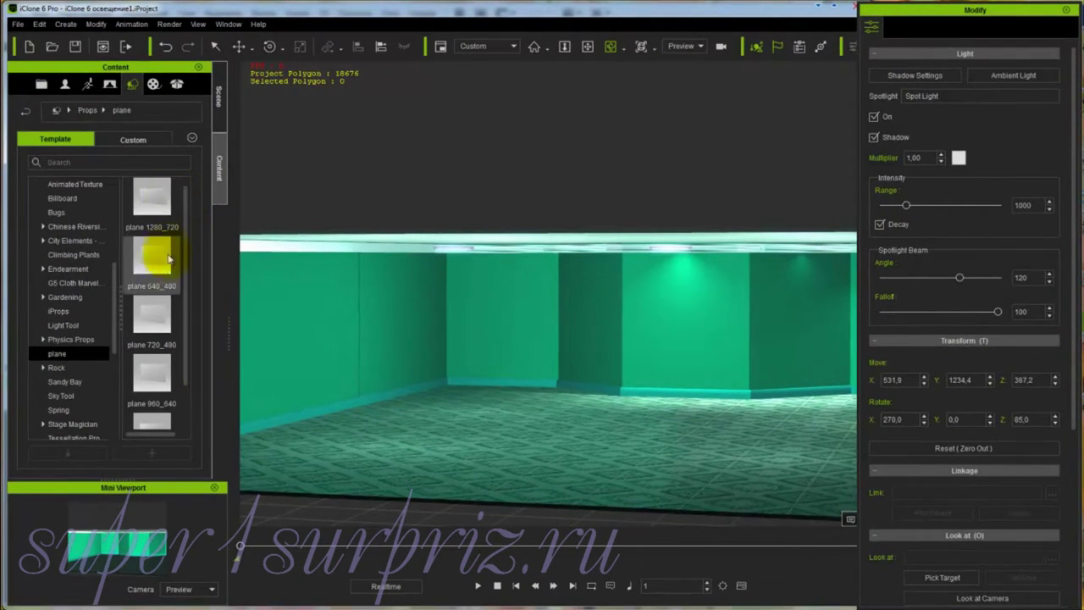
drag(160, 285, 157, 238)
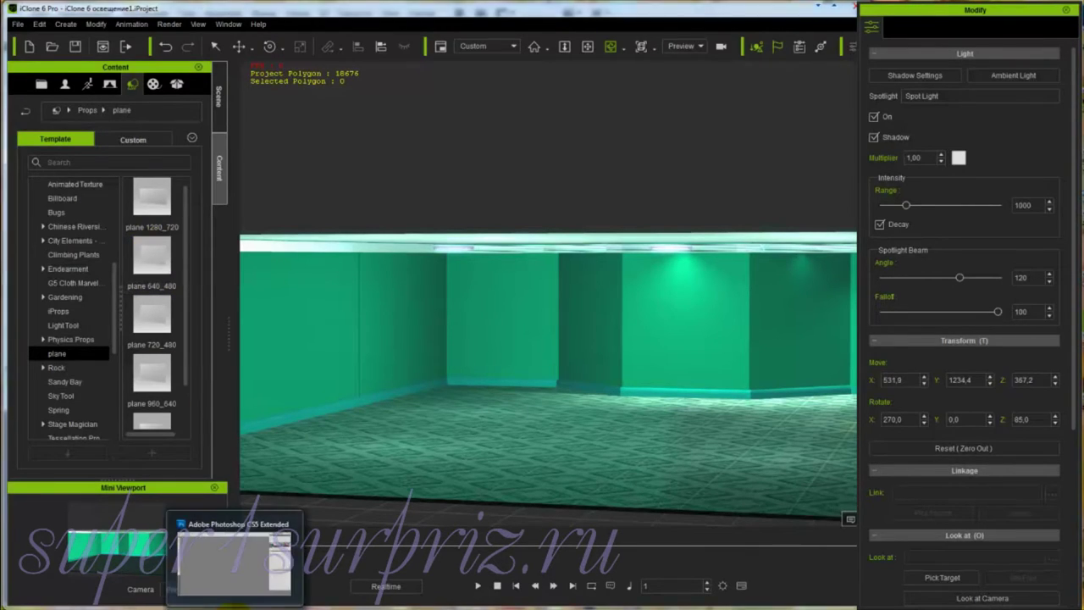
Step: Switch to Photoshop and create a new 1280 × 720 pixel document with a transparent background
click(232, 606)
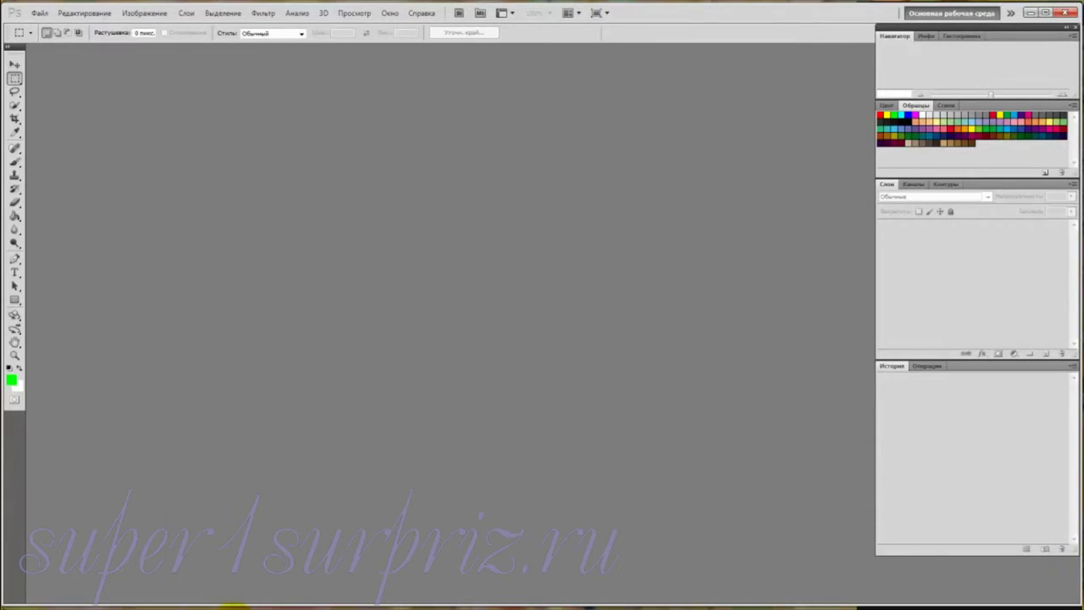
click(40, 13)
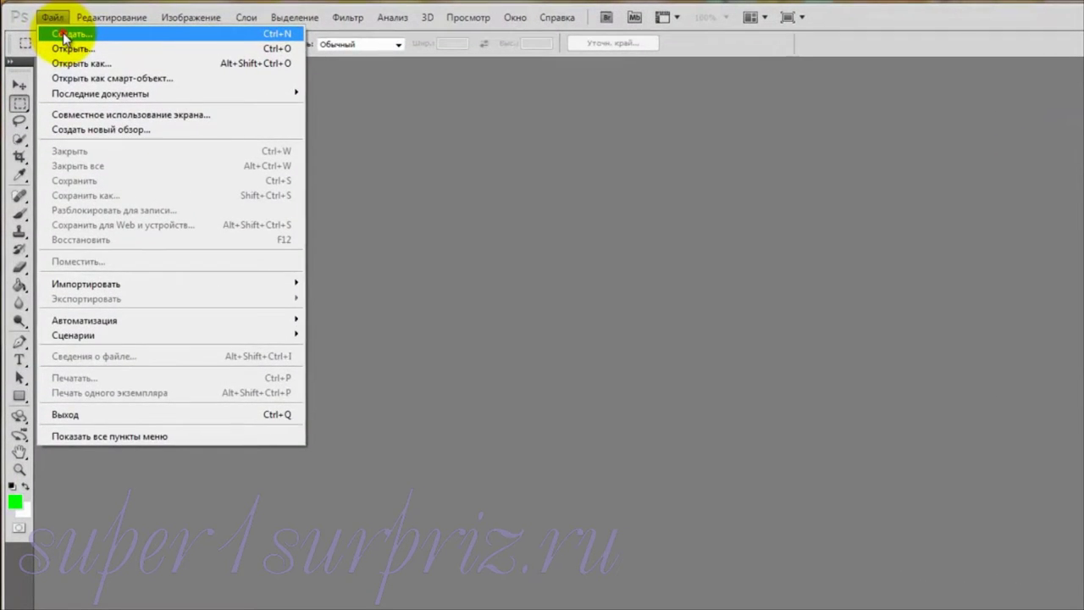
click(47, 23)
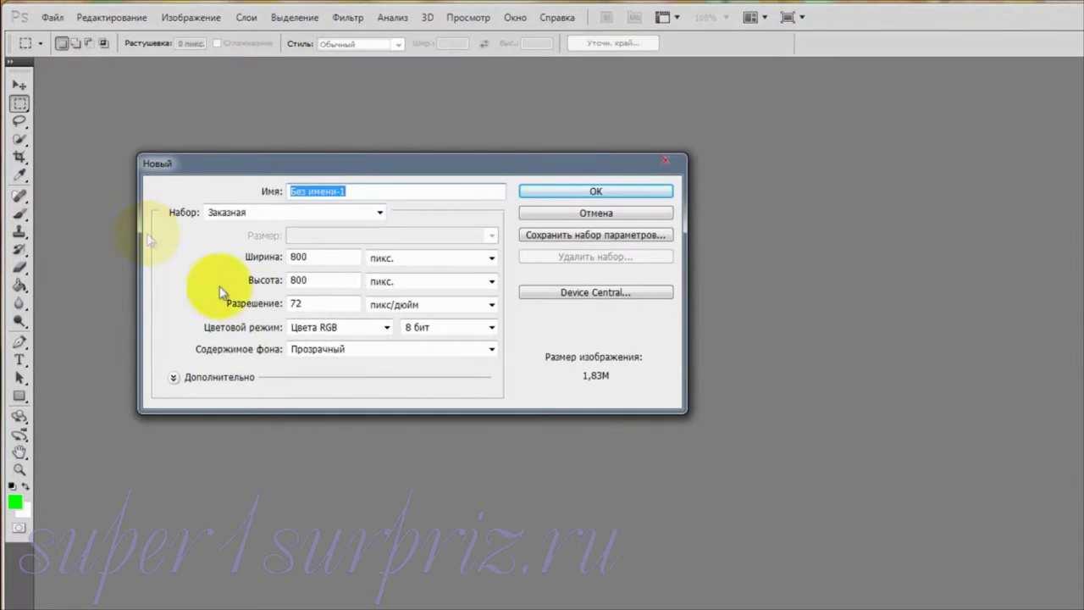
double_click(315, 257)
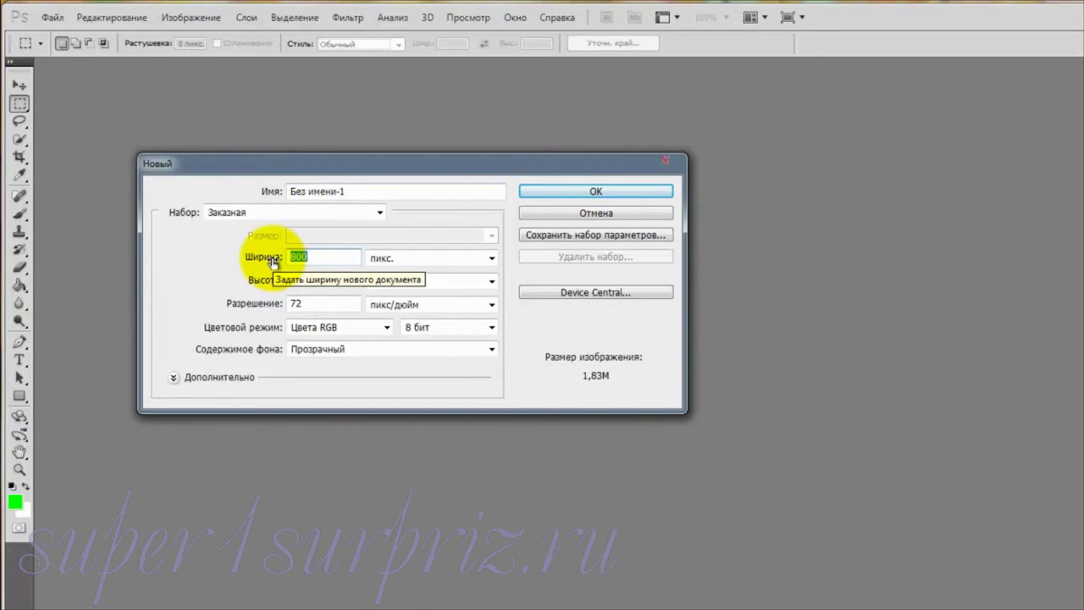
text(1280)
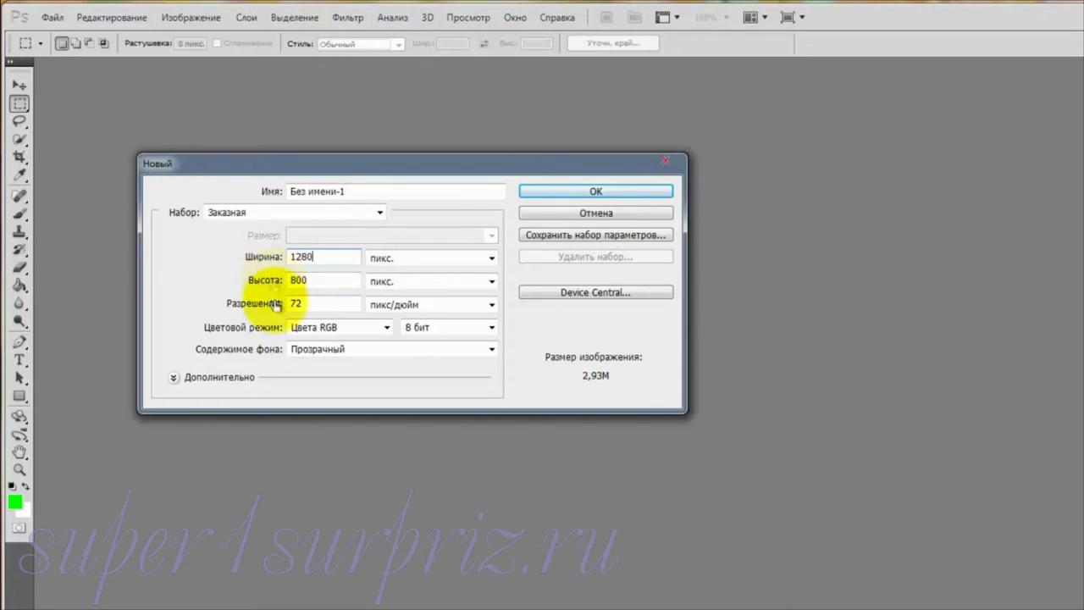
double_click(305, 281)
text(720)
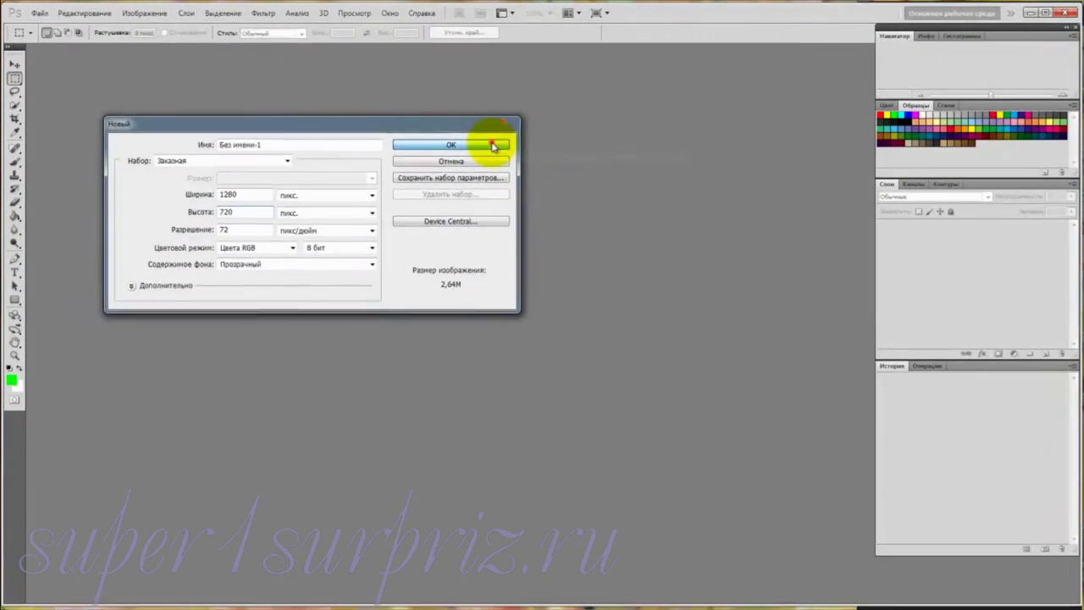
click(641, 192)
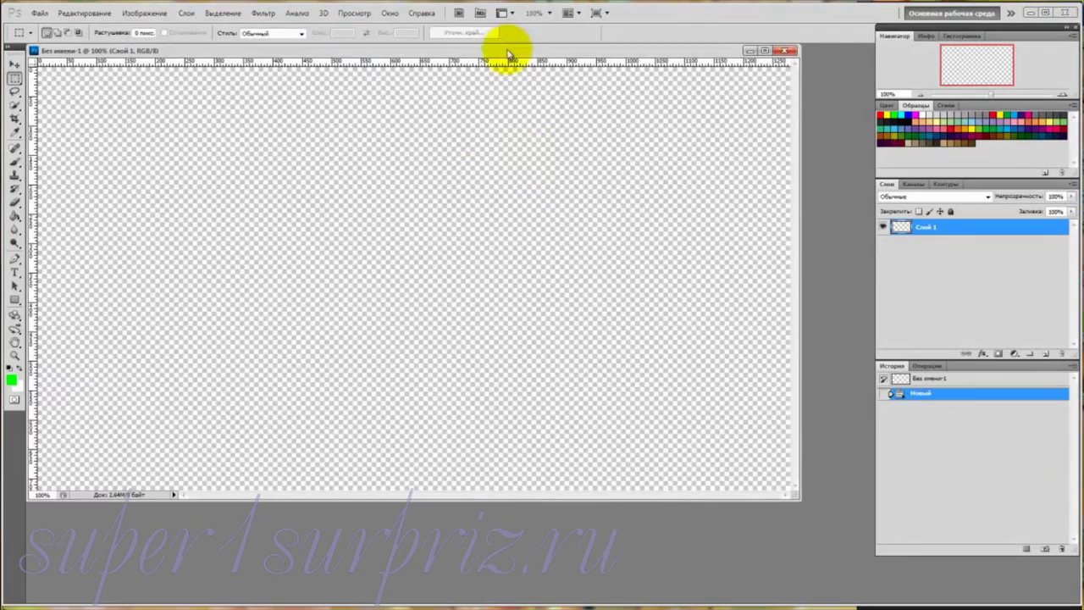
drag(508, 54, 521, 74)
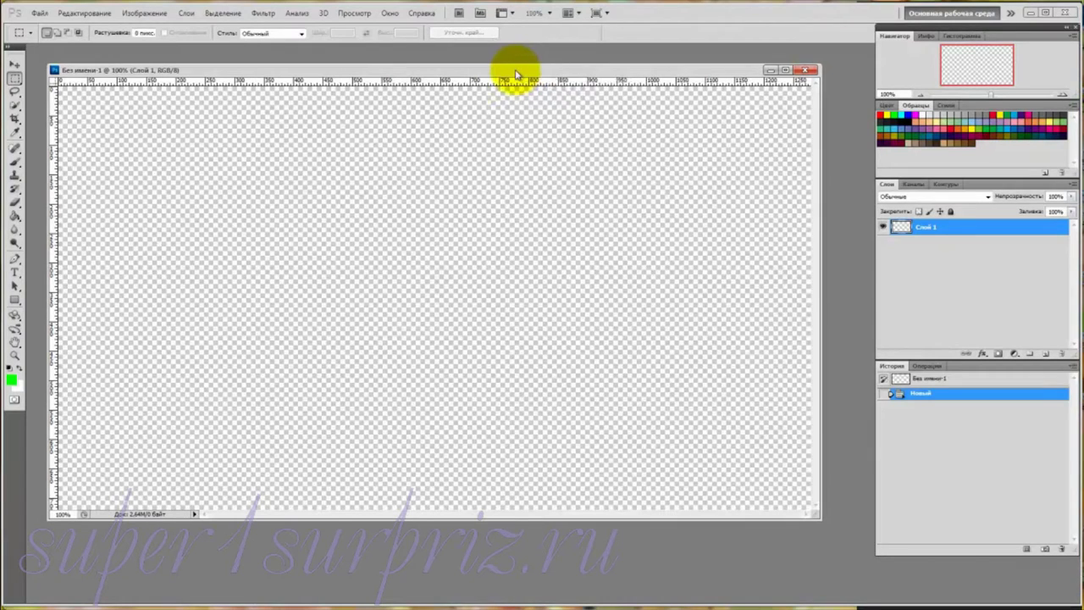
Step: Open after-rain.jpg from the Архип Куинджи folder and copy the painting into the blank 1280 × 720 document with the Move tool
click(38, 13)
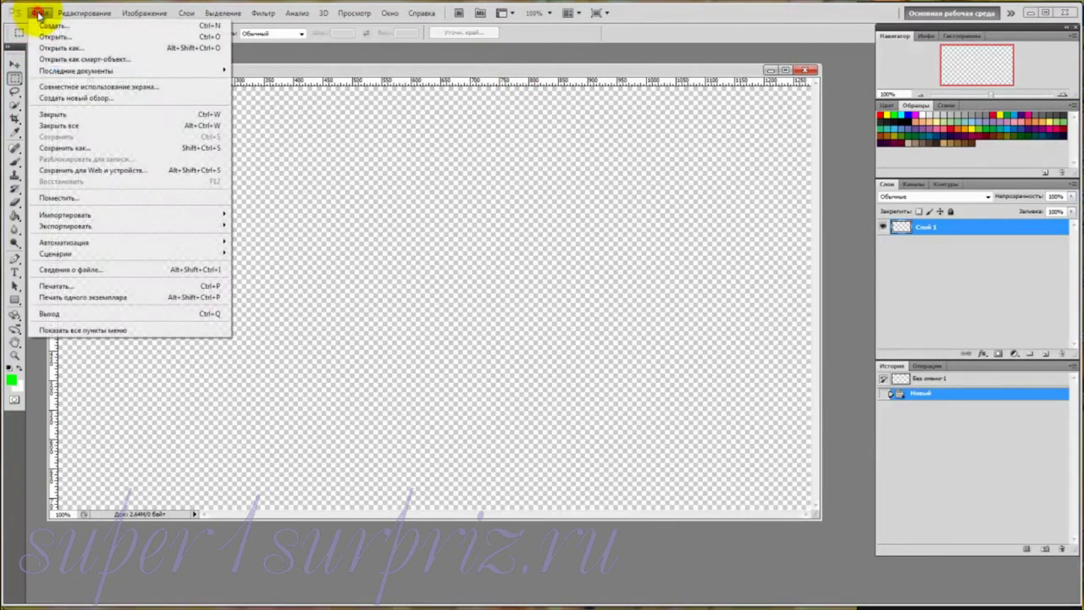
click(38, 13)
click(40, 15)
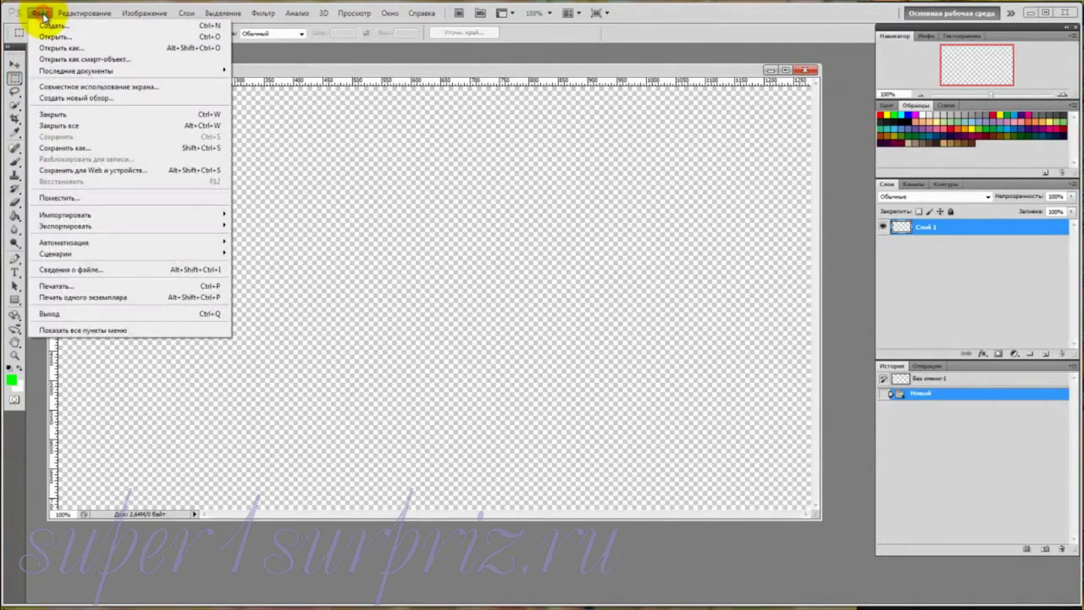
click(47, 36)
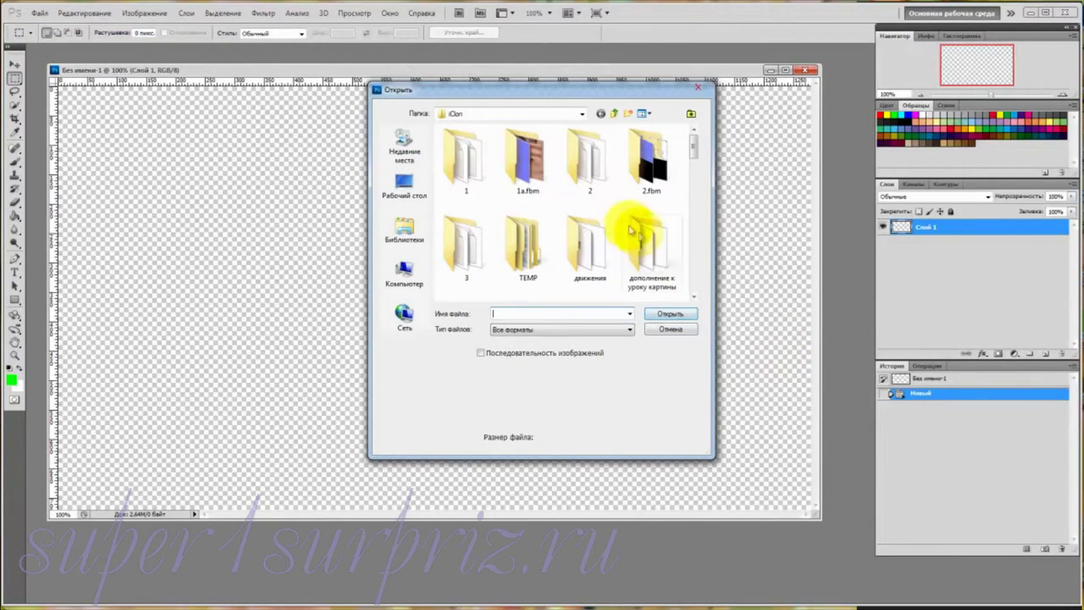
double_click(636, 254)
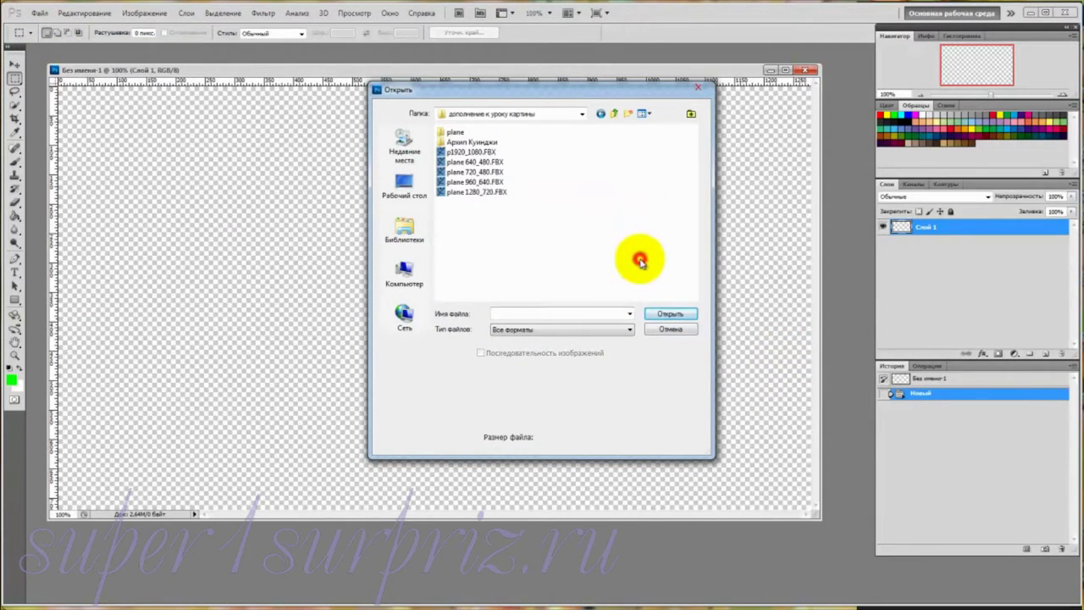
double_click(462, 143)
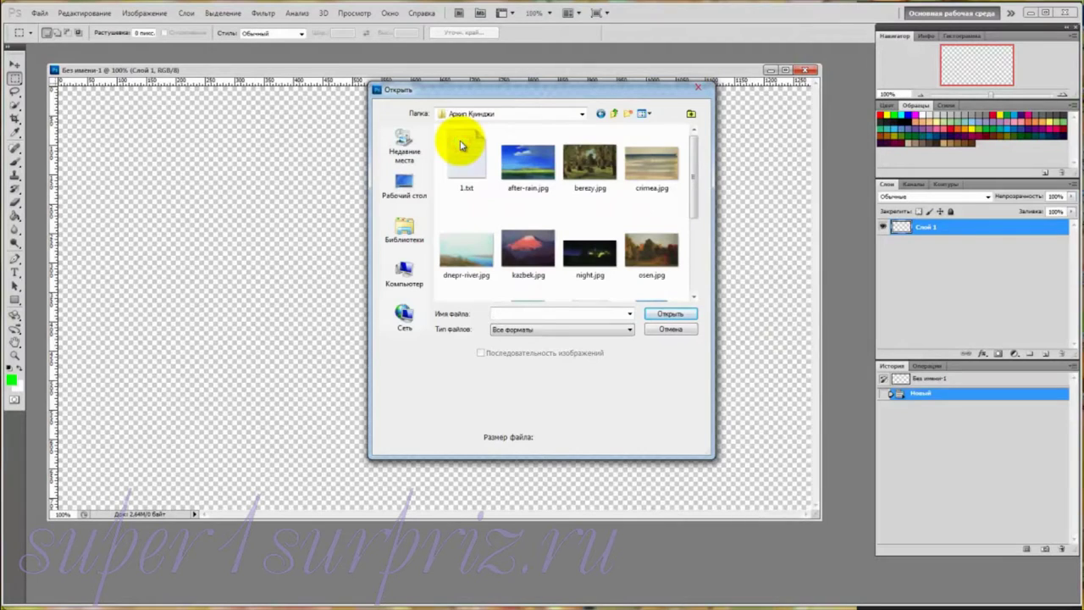
click(526, 162)
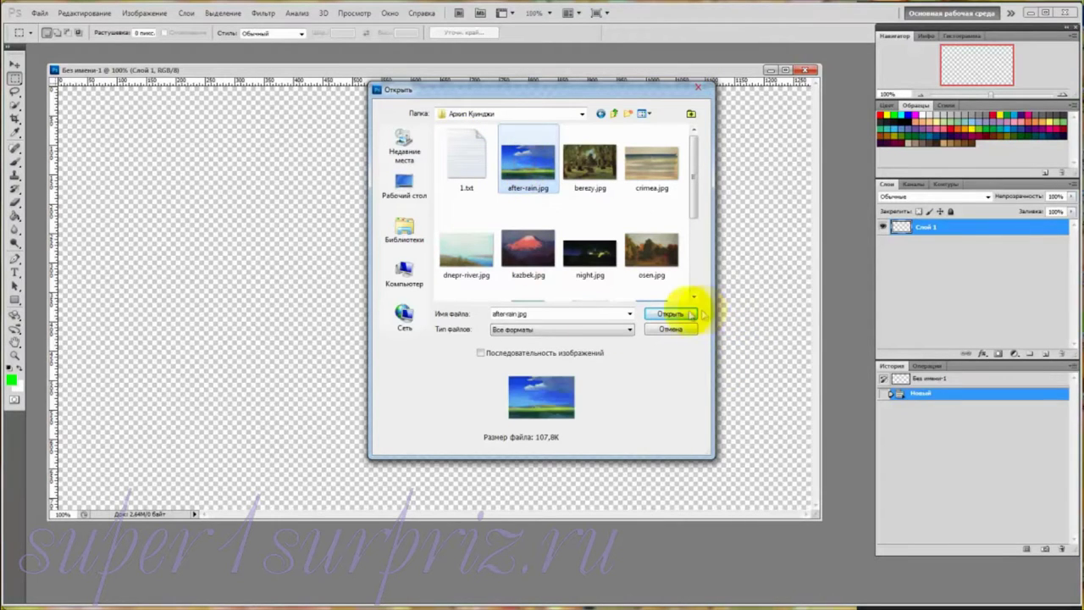
click(691, 314)
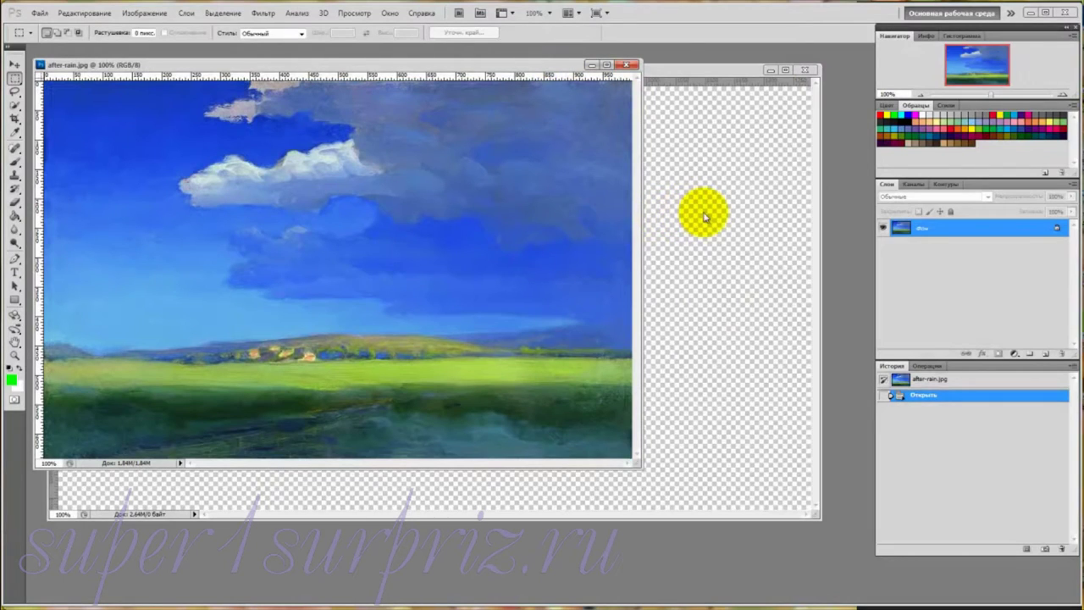
click(16, 66)
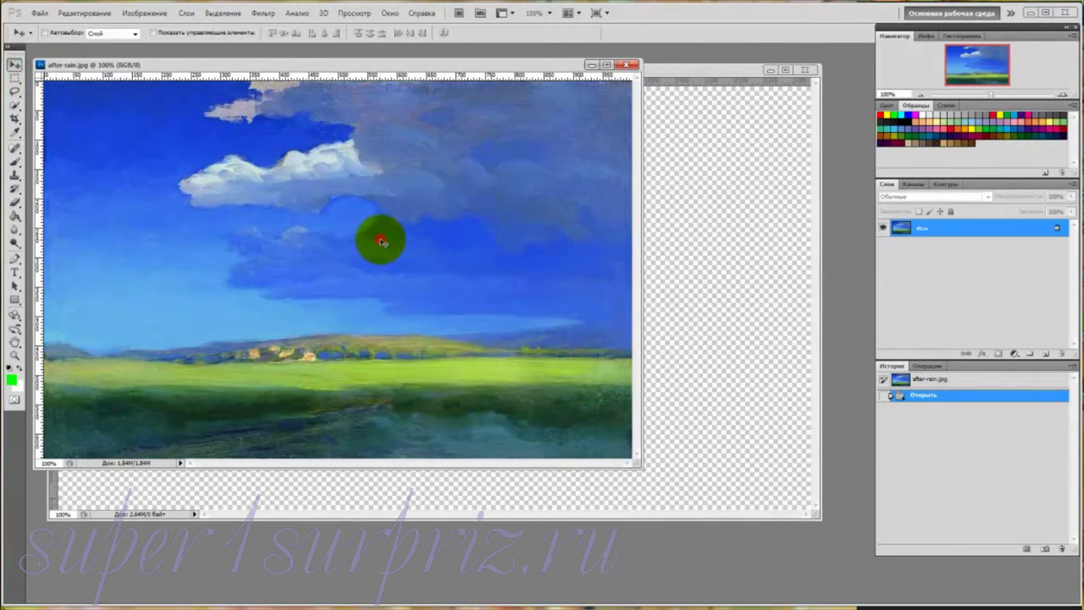
drag(381, 243, 491, 274)
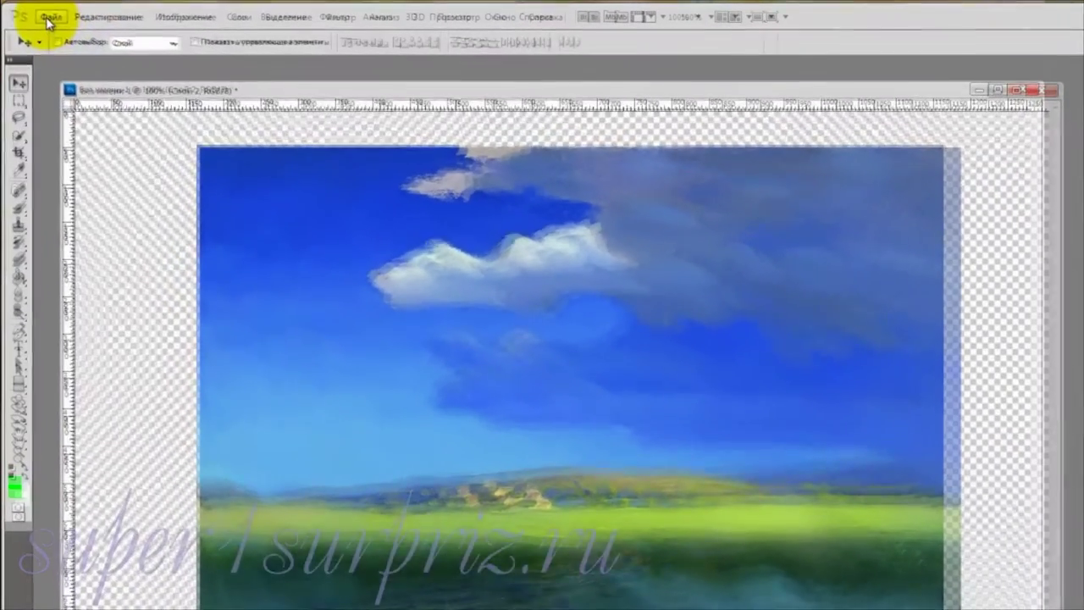
Step: Create another new document 960 pixels wide and 640 pixels high
click(39, 13)
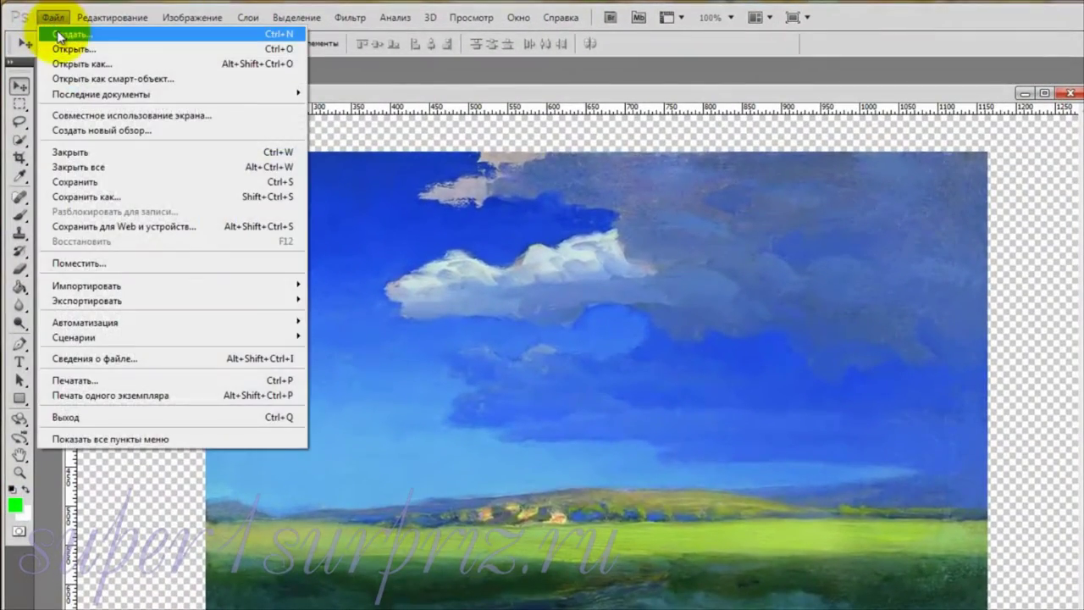
click(52, 35)
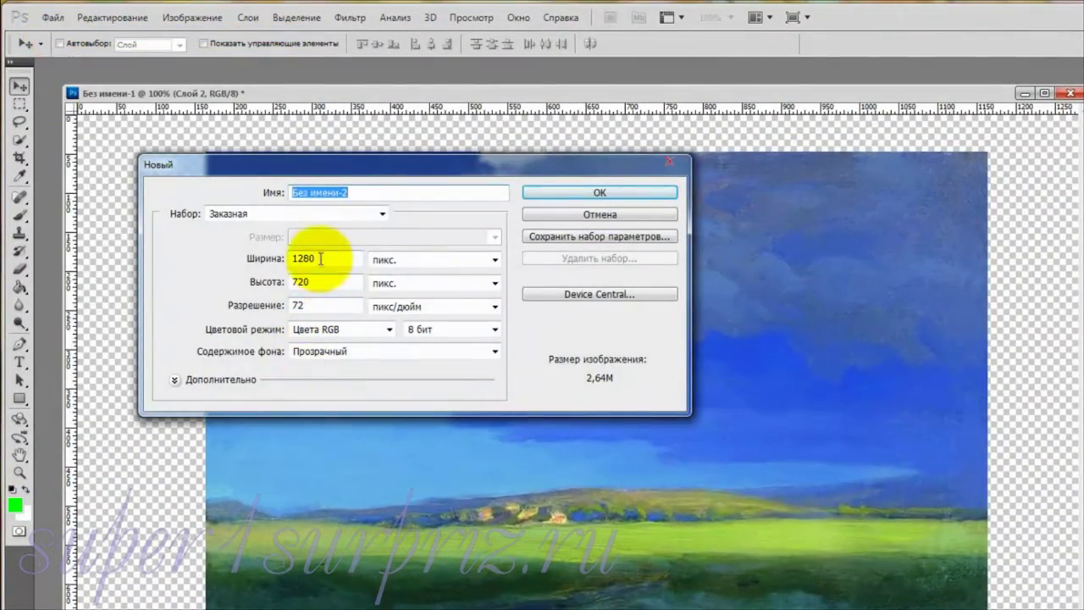
double_click(310, 258)
text(960)
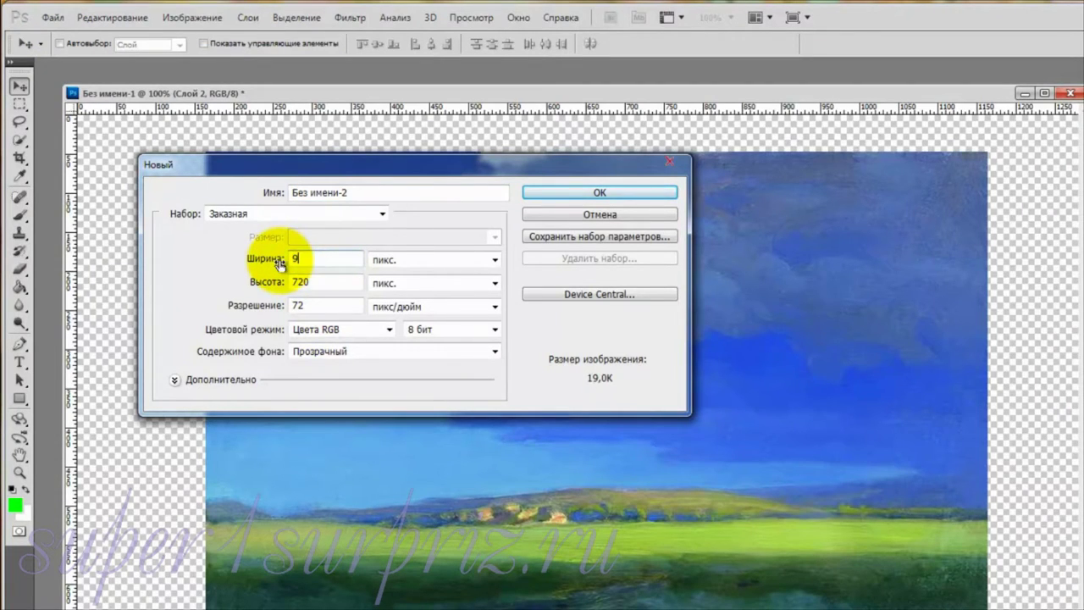
double_click(315, 283)
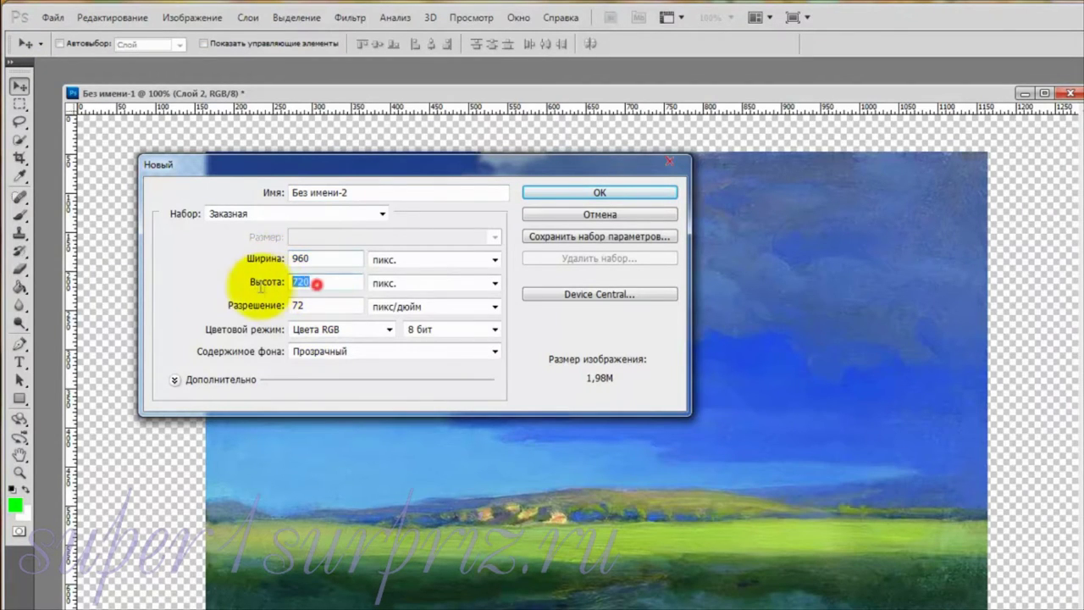
text(640)
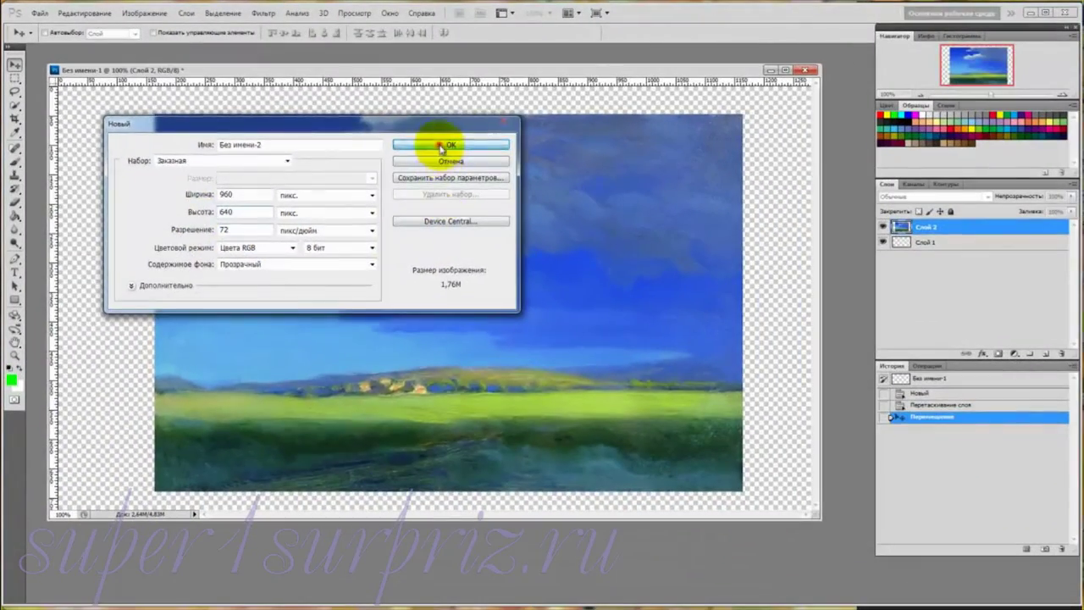
click(441, 146)
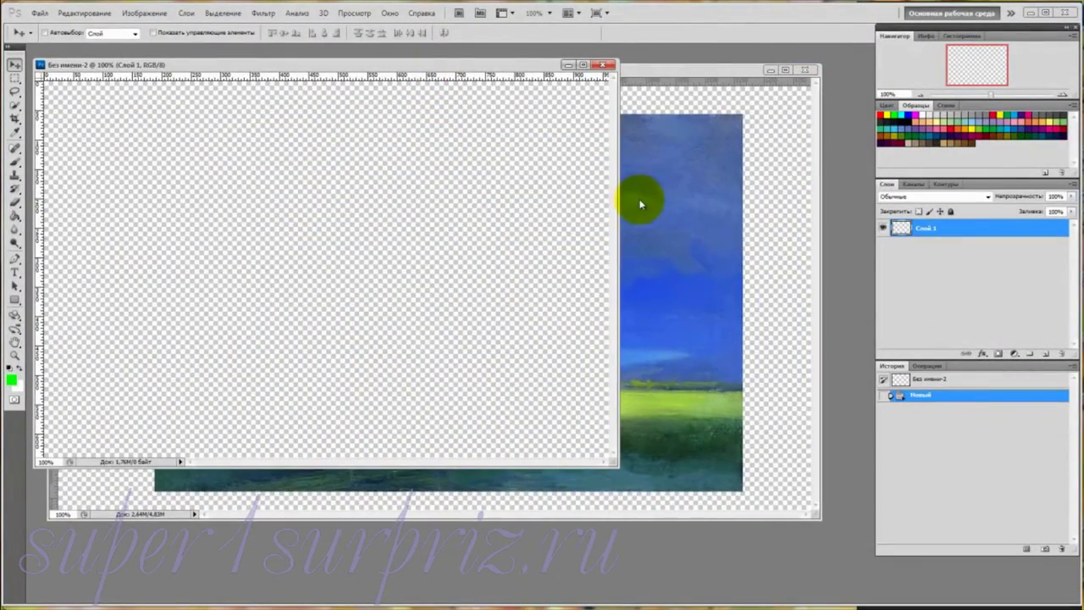
Step: Copy the painting layer from the 1280 × 720 document into the blank 960 × 640 document
drag(652, 217, 649, 213)
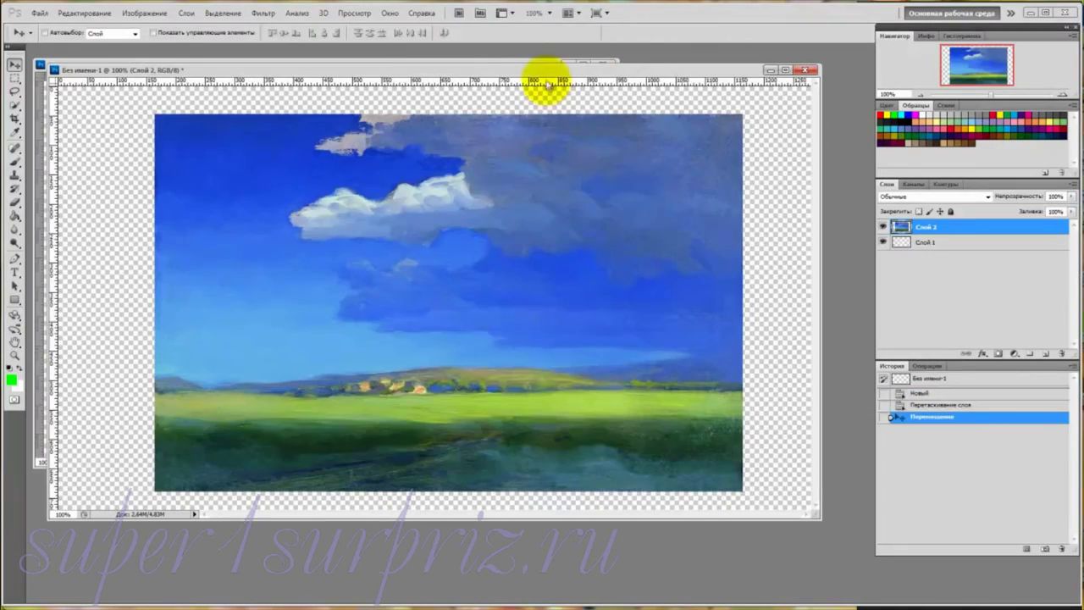
drag(551, 71, 576, 164)
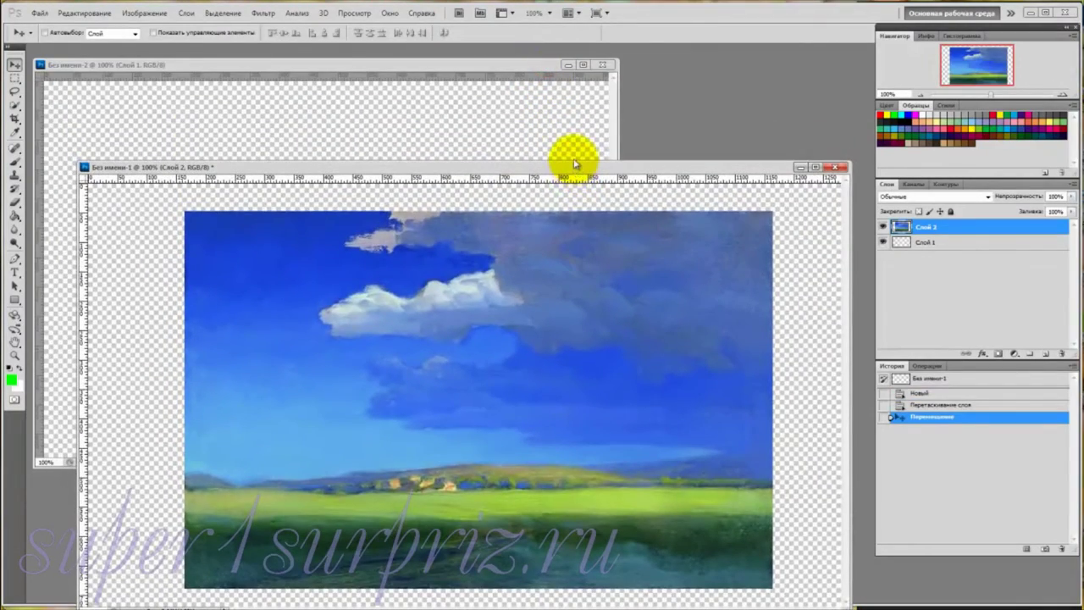
drag(526, 304, 485, 143)
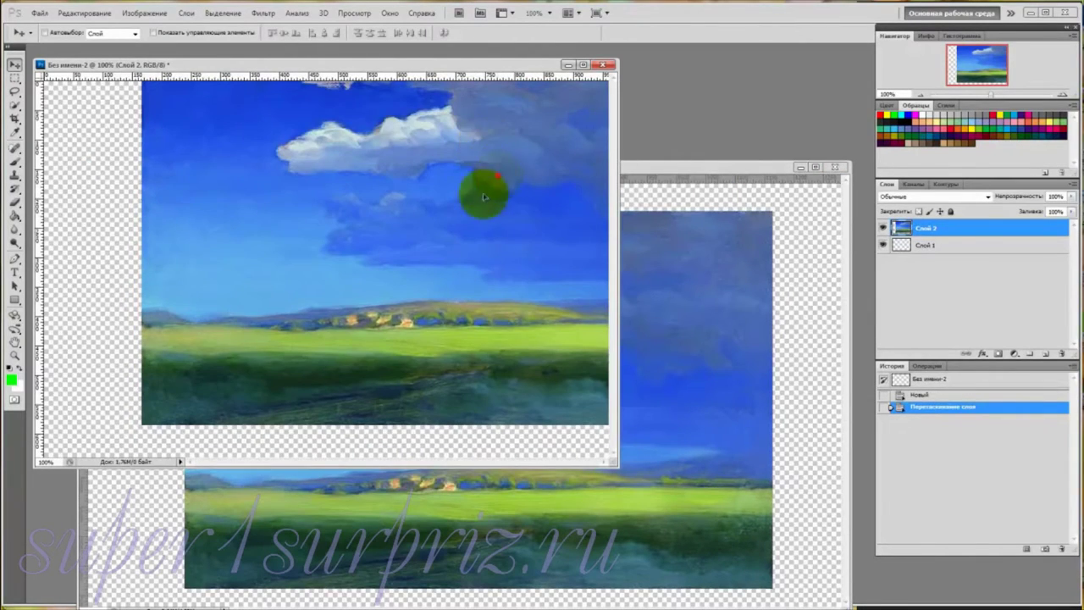
Step: Reposition the painting layer so it covers the whole 960 × 640 canvas, and enlarge the document window to show the full image
mouse_move(483, 188)
mouse_down()
mouse_move(412, 213)
mouse_move(394, 198)
mouse_move(392, 209)
mouse_up()
drag(619, 474, 725, 523)
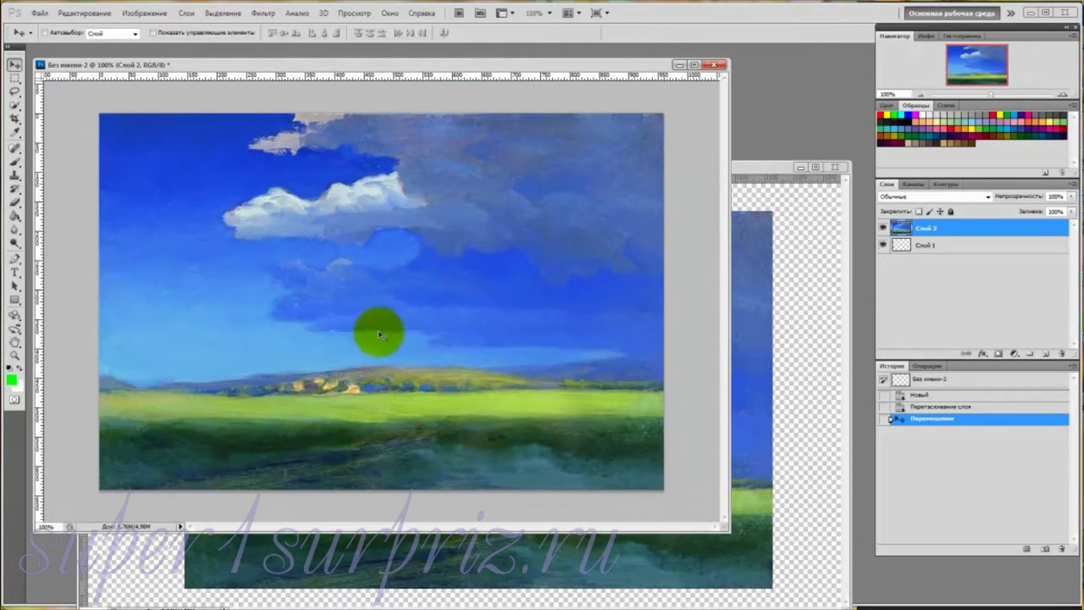
mouse_move(375, 334)
mouse_down()
mouse_move(381, 353)
mouse_move(363, 336)
mouse_move(394, 326)
mouse_move(370, 339)
mouse_move(398, 337)
mouse_up()
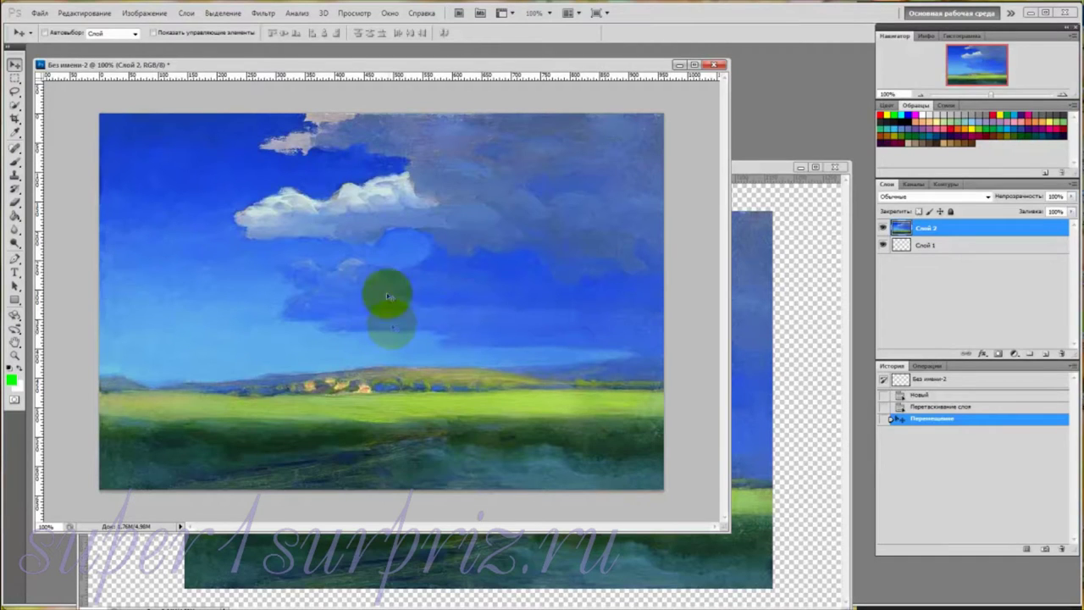
Step: Set up a JPEG copy of the 960 × 640 document in the Архип Куинджи folder, named after-rain 960_680.jpg
click(40, 14)
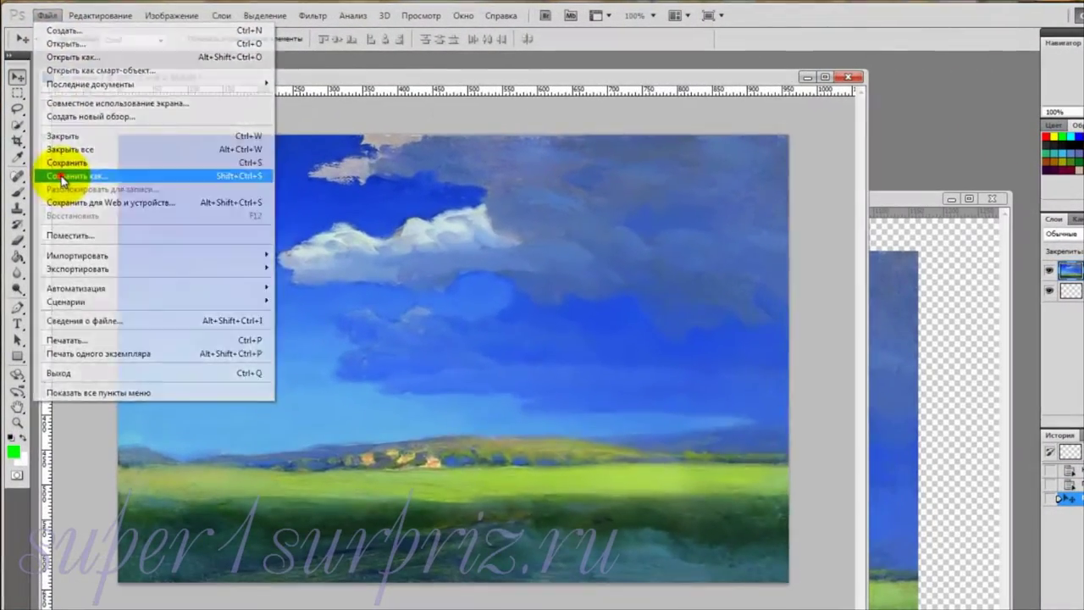
click(64, 148)
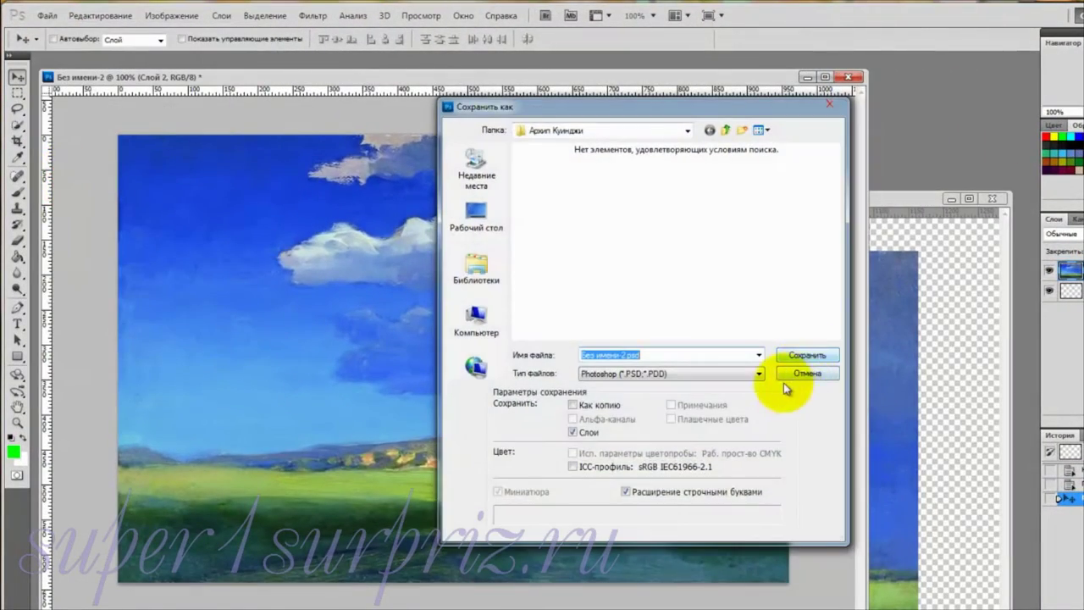
click(759, 373)
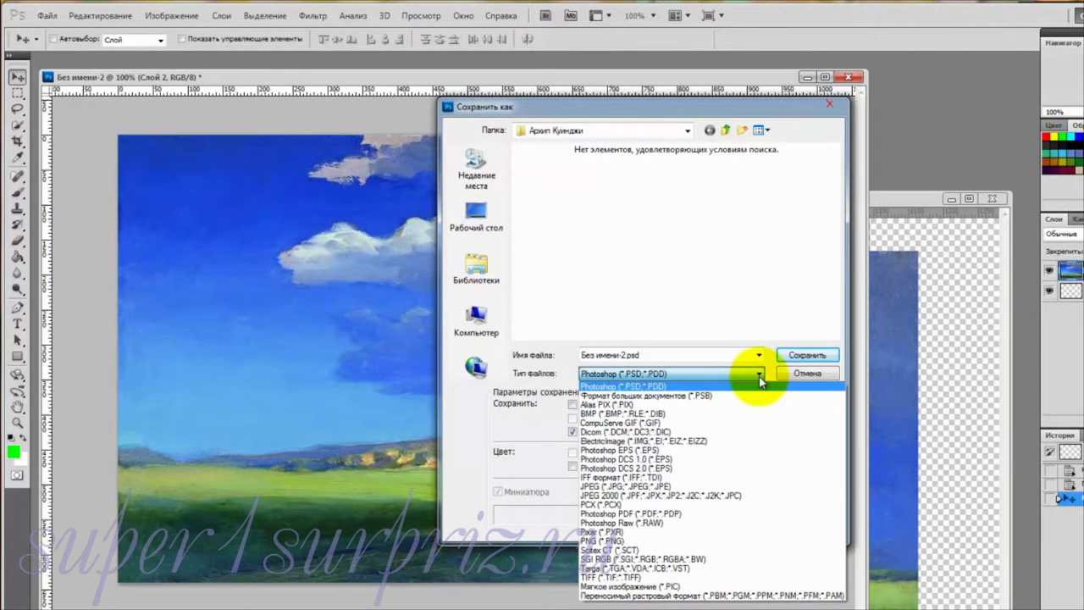
click(754, 487)
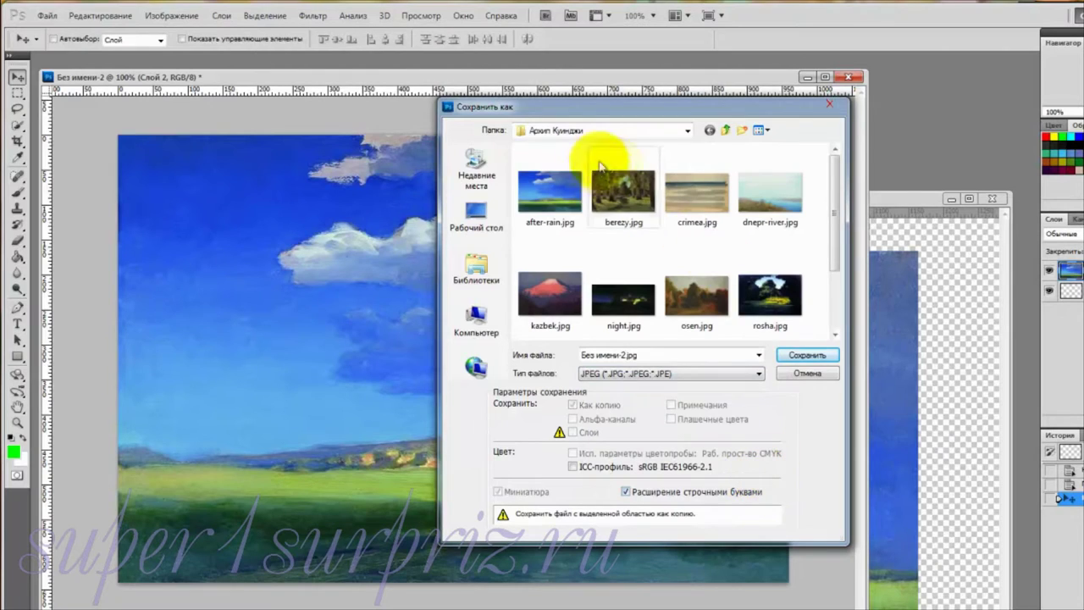
click(546, 211)
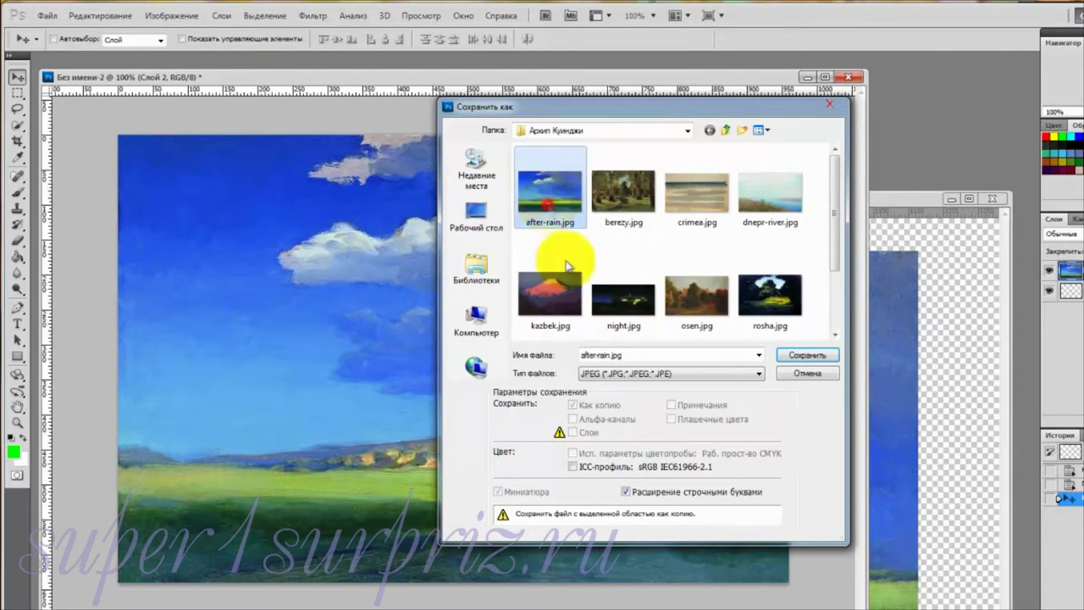
click(609, 355)
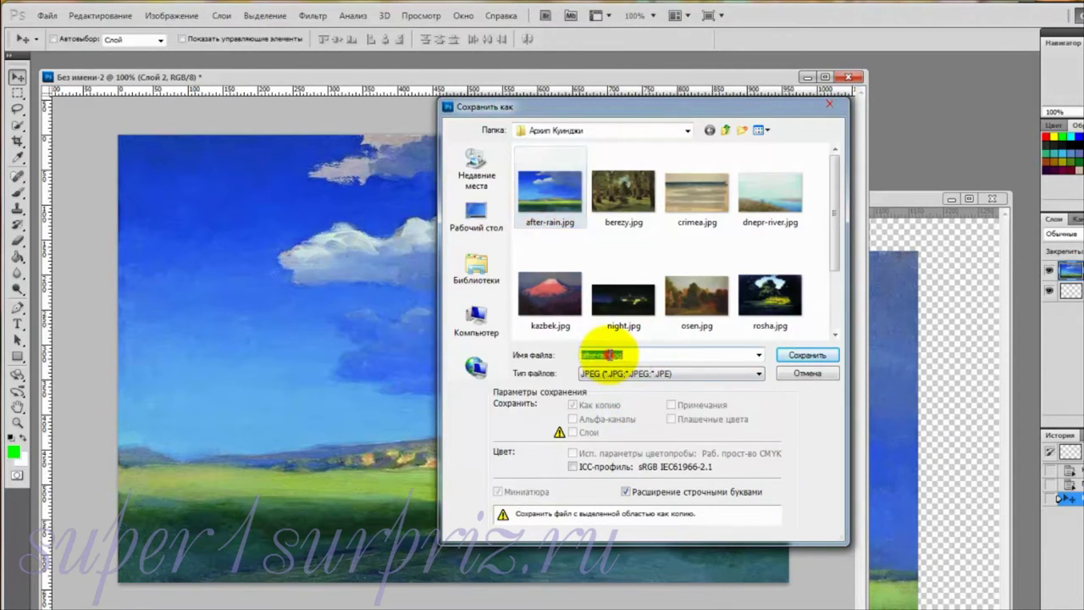
click(610, 355)
text(1)
text(60)
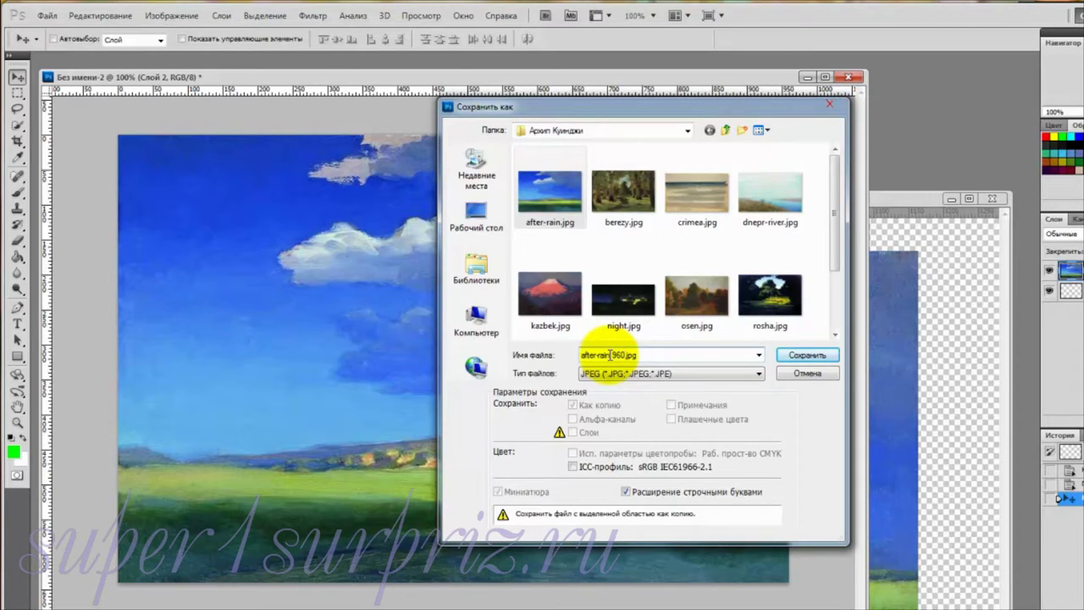
text(_680)
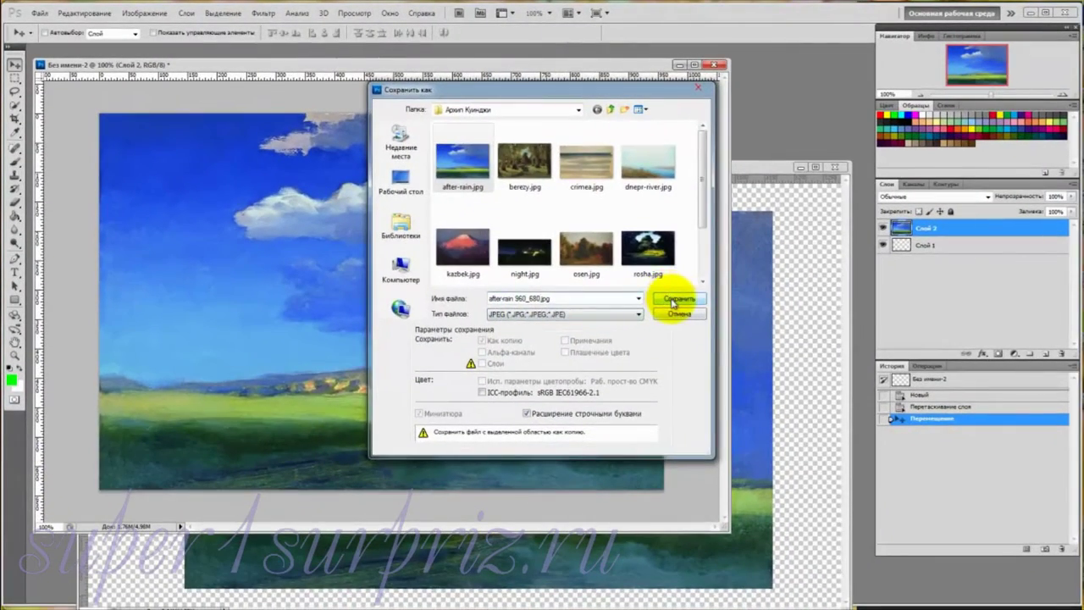
Step: Save the JPEG copy, accepting the JPEG options, and close the 960 × 640 document without saving its changes
click(671, 302)
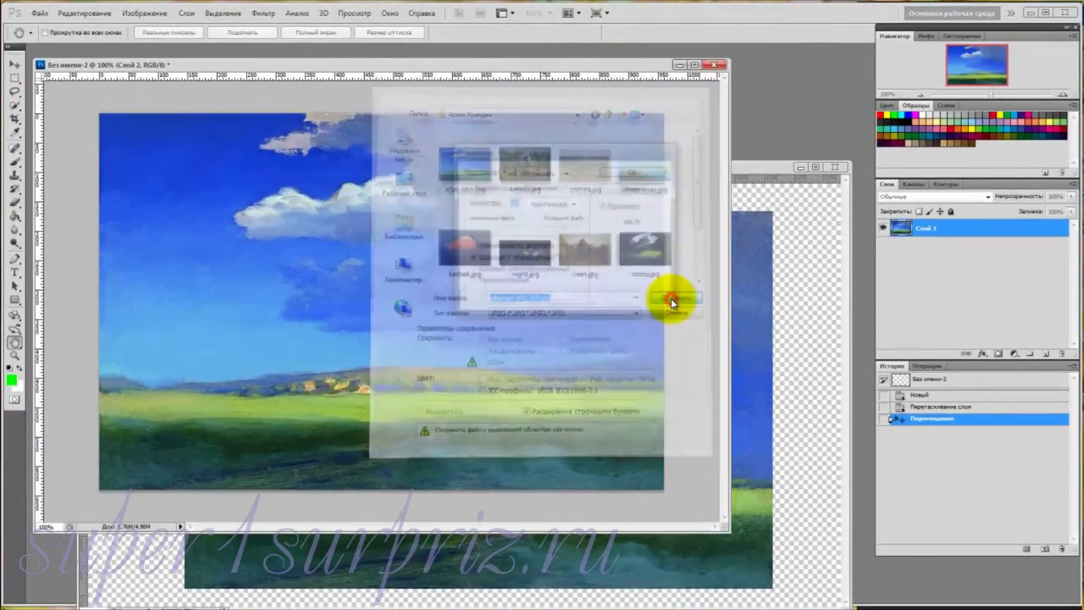
click(645, 174)
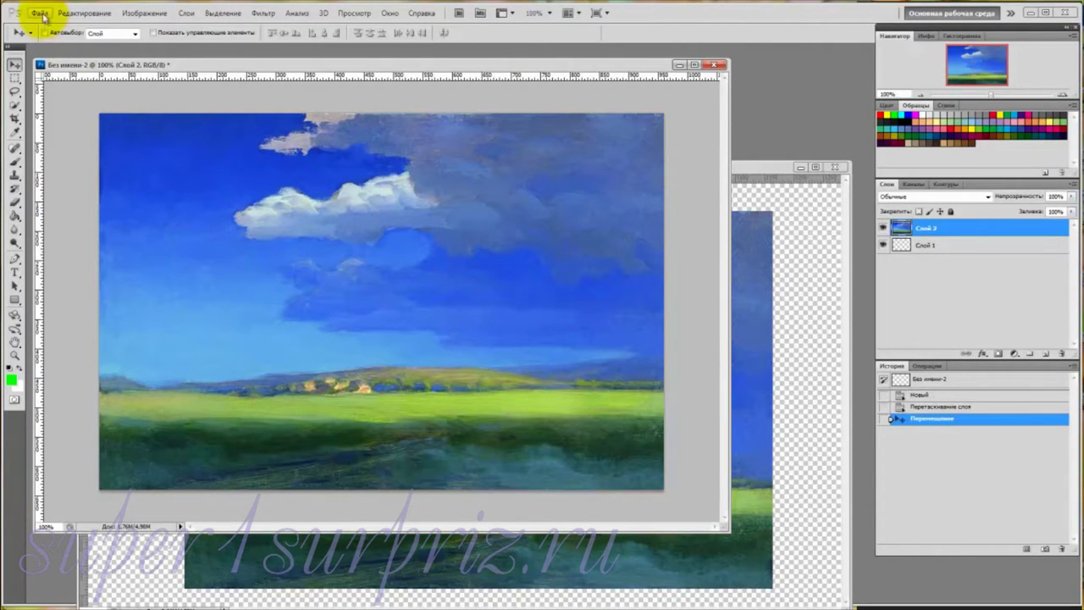
click(714, 65)
click(535, 237)
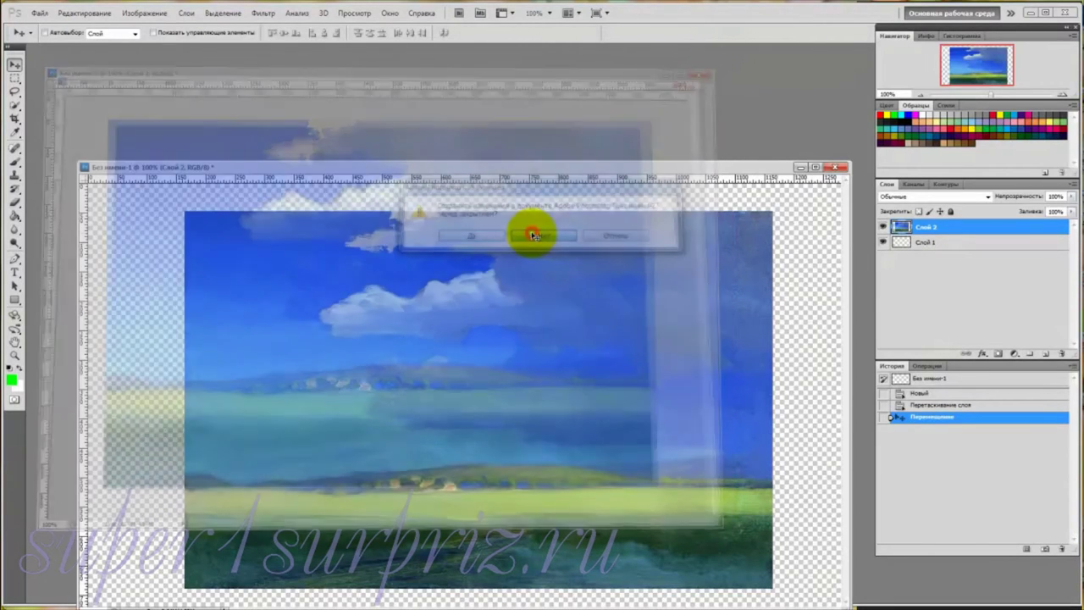
Step: Open berezy.jpg and copy the birch painting into the 1280 × 720 document, centred over the earlier painting
click(37, 14)
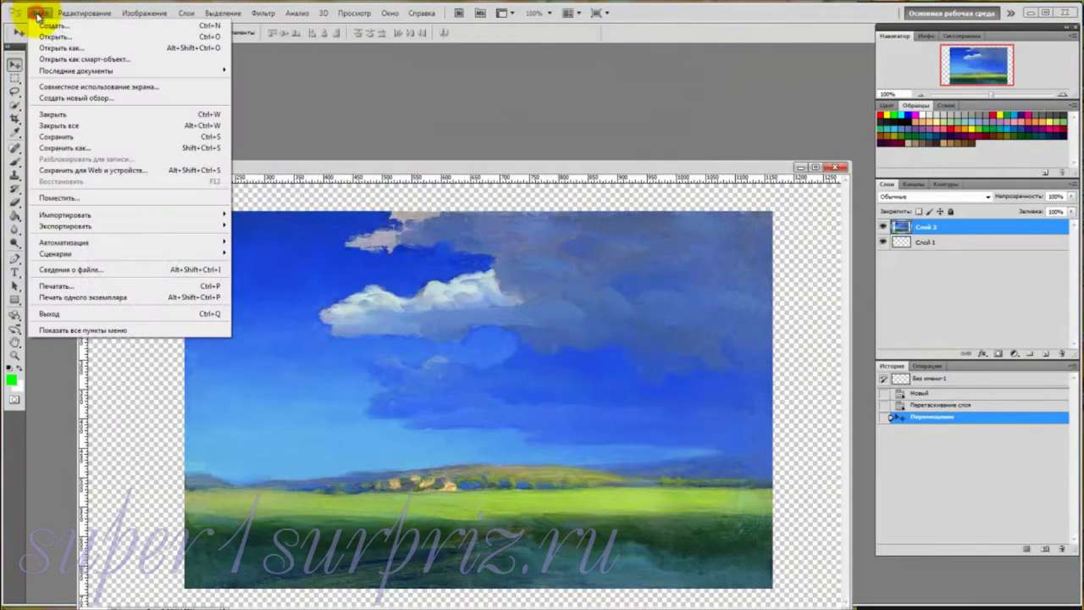
click(48, 37)
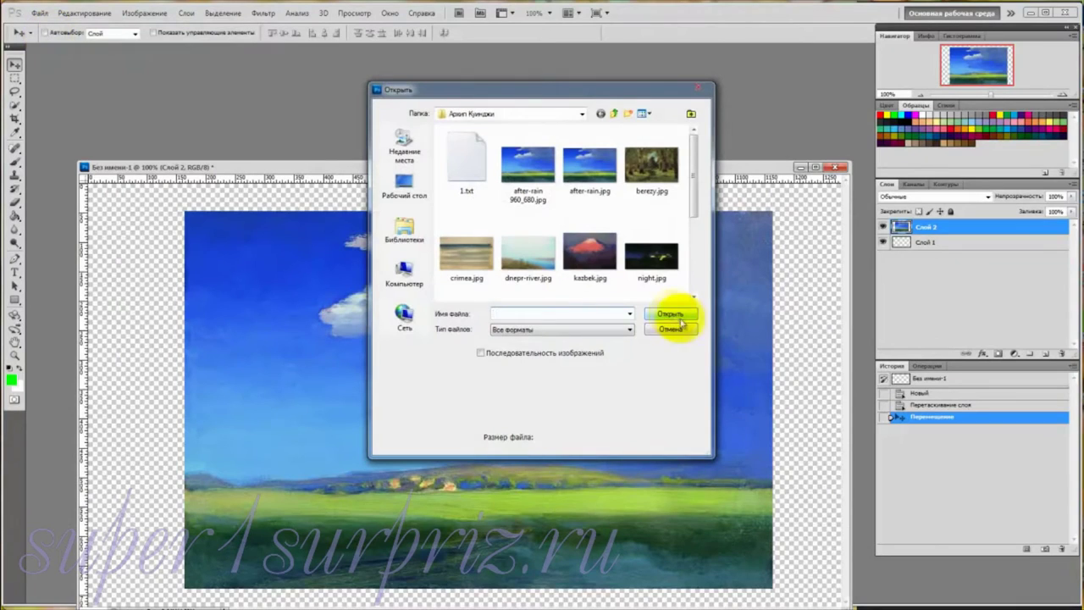
click(661, 163)
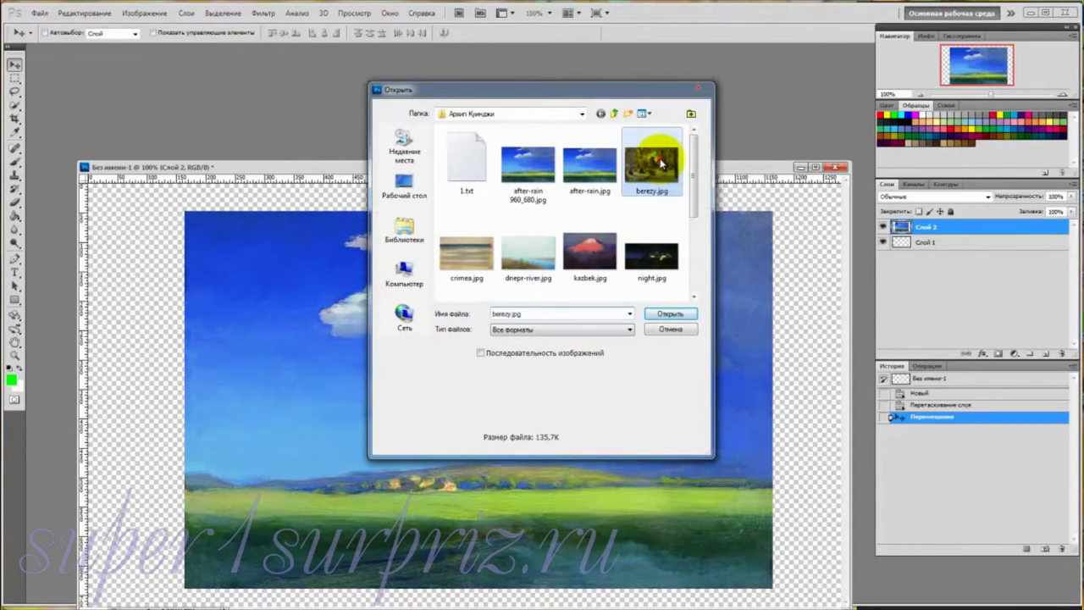
click(670, 314)
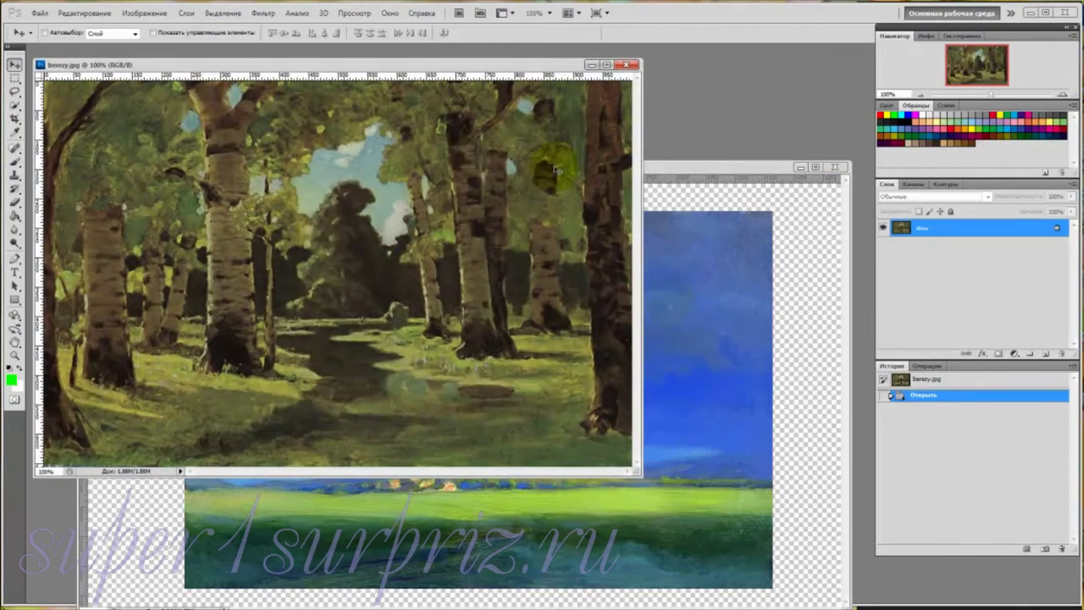
drag(500, 129, 707, 333)
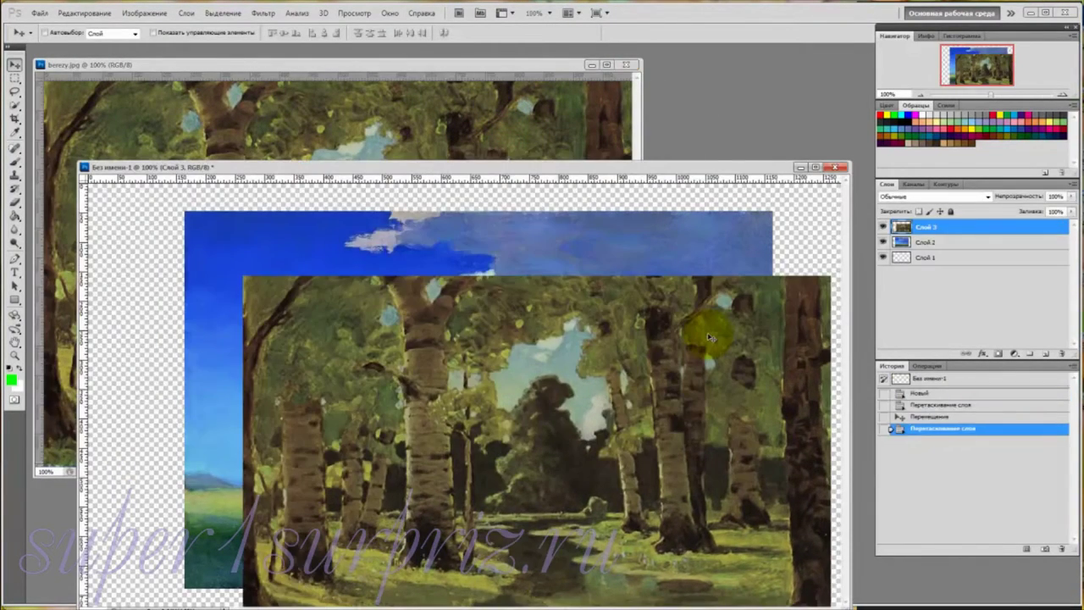
drag(784, 375, 728, 250)
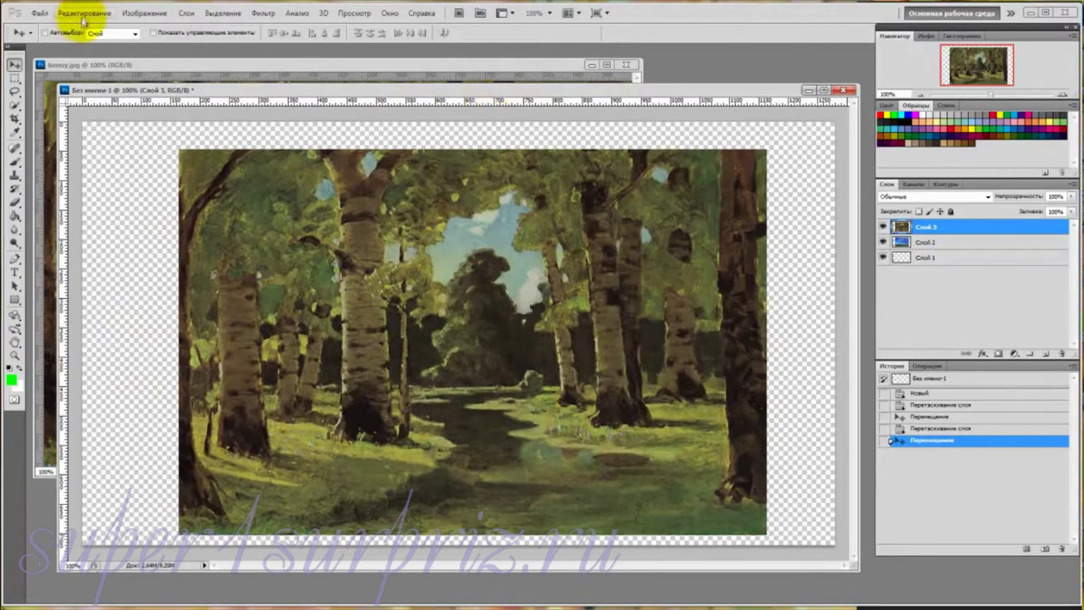
Step: Scale the birch layer proportionally to about 131% and position it so that it covers the whole 1280 × 720 canvas
click(83, 14)
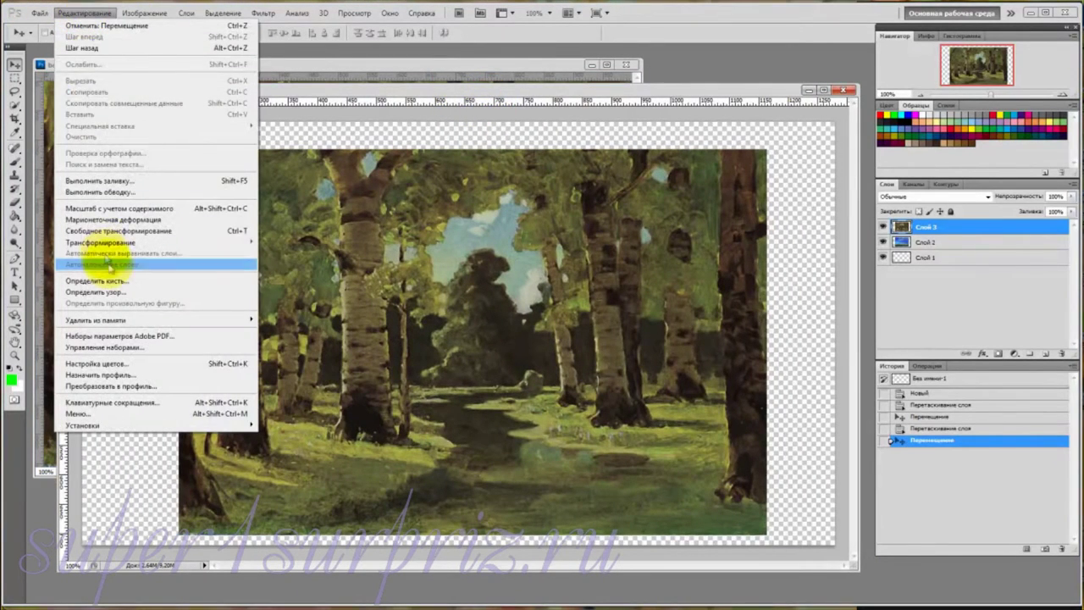
mouse_move(117, 243)
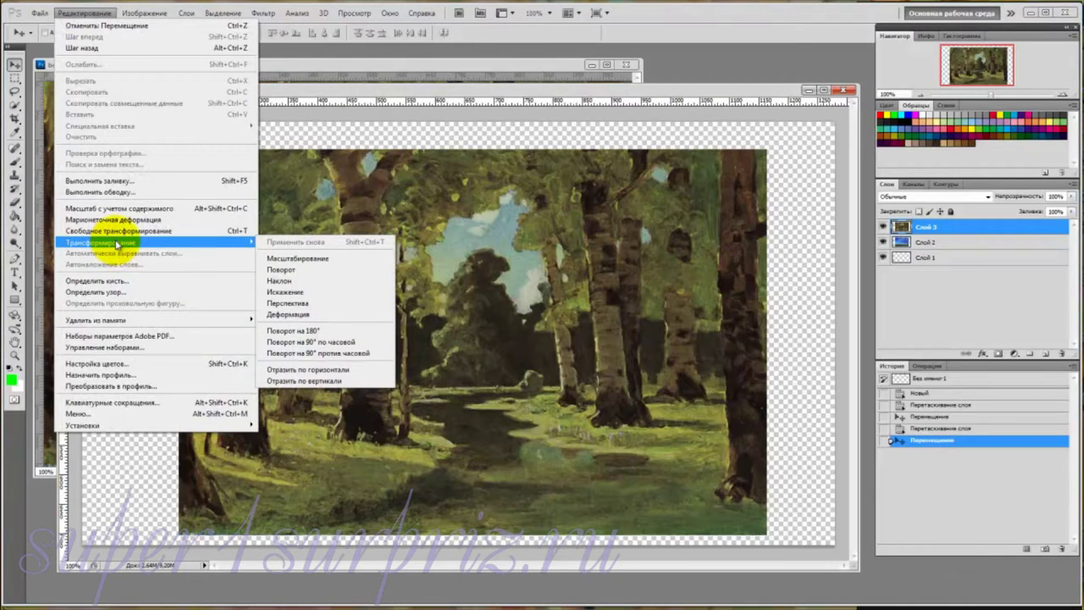
click(325, 258)
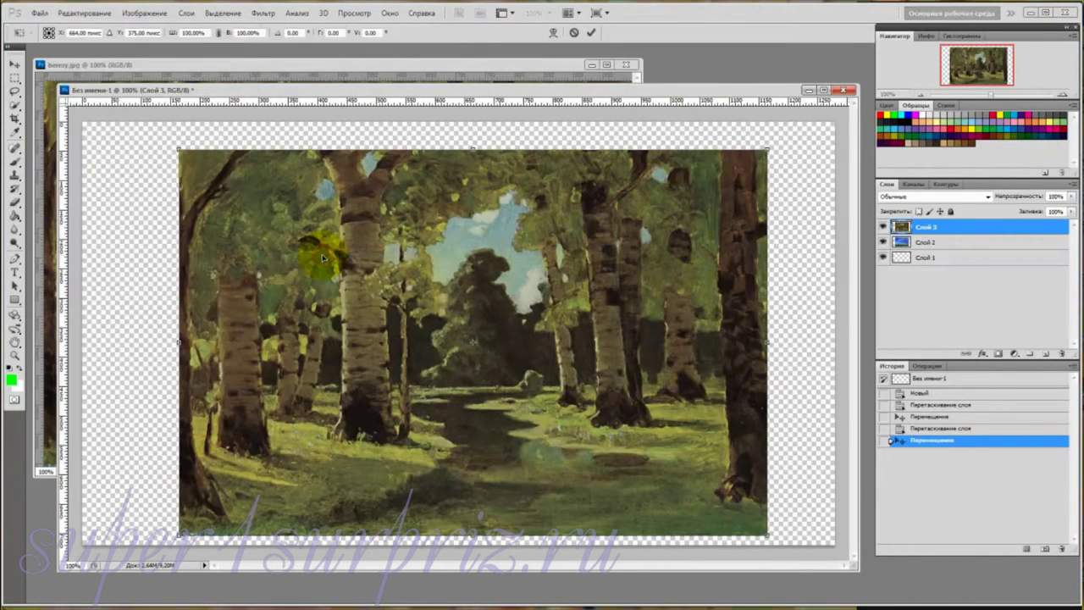
key(shift)
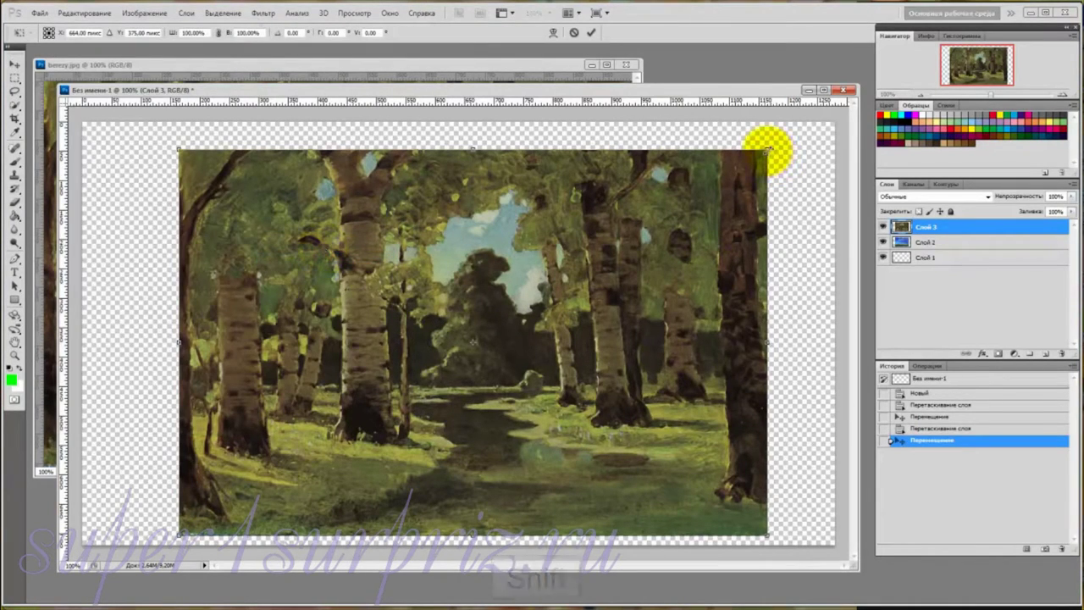
shift+drag(765, 150, 849, 131)
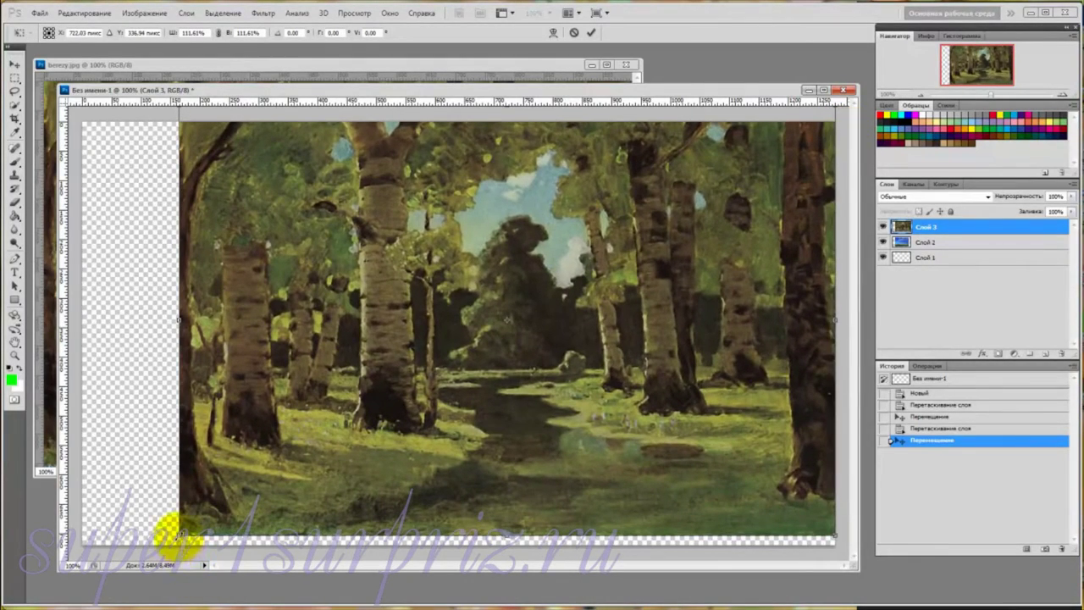
shift+drag(177, 535, 115, 558)
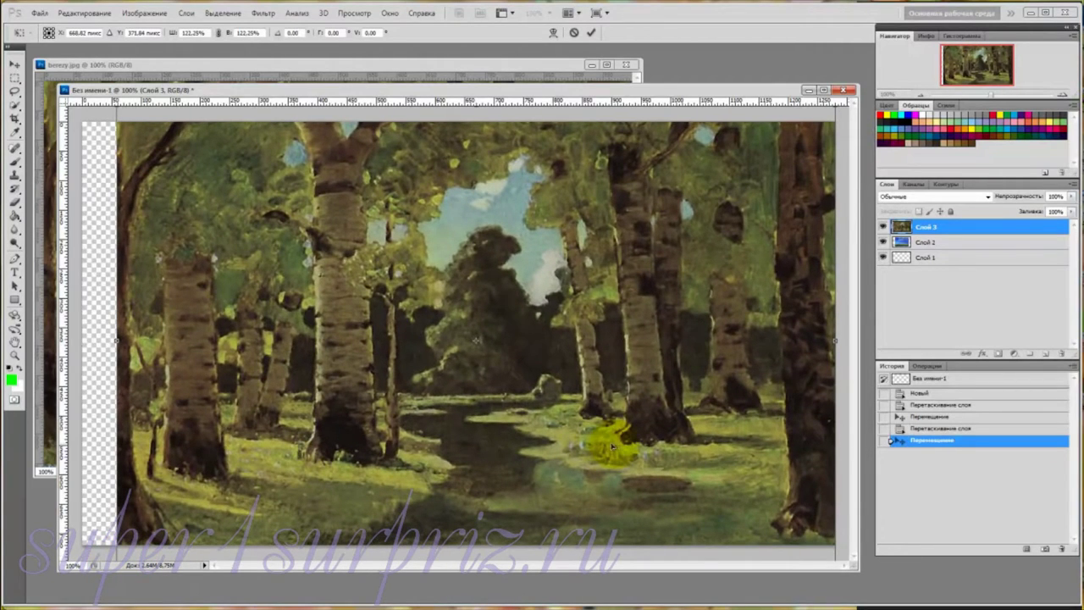
drag(547, 414, 496, 411)
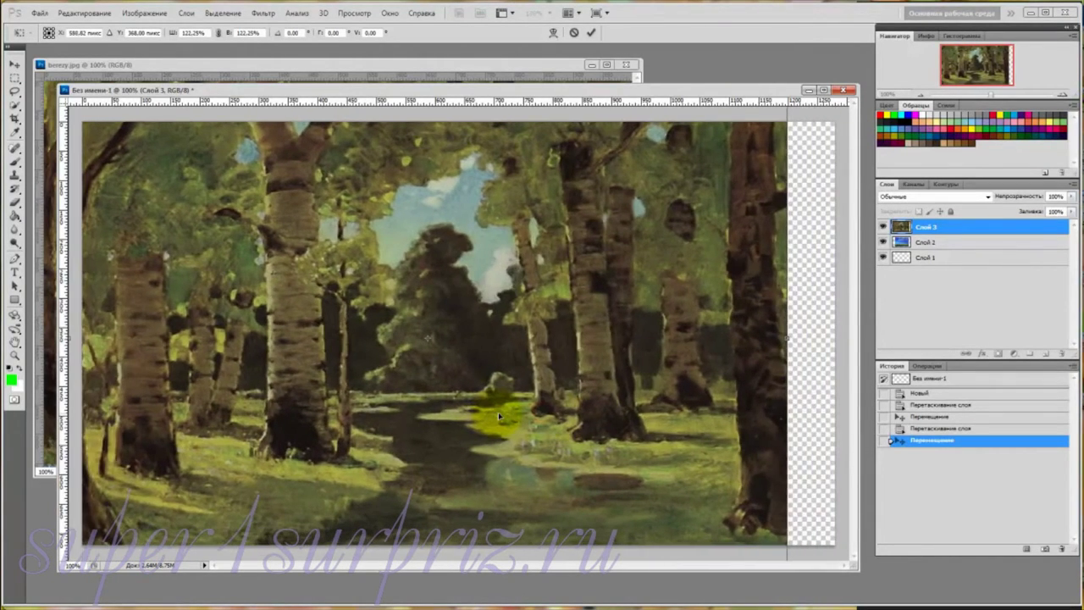
key(ctrl+0)
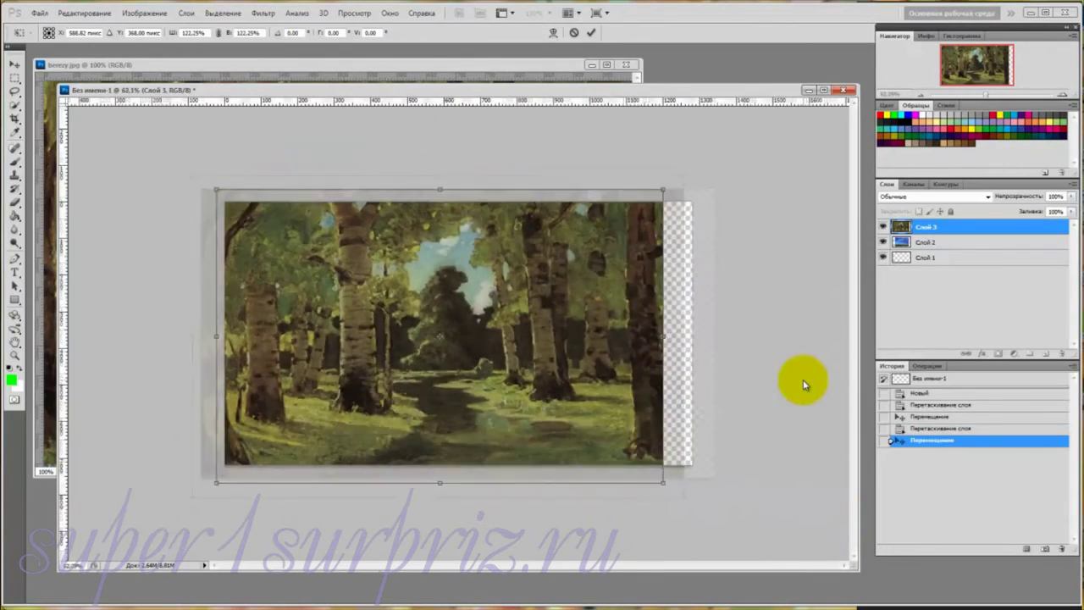
drag(682, 497, 725, 520)
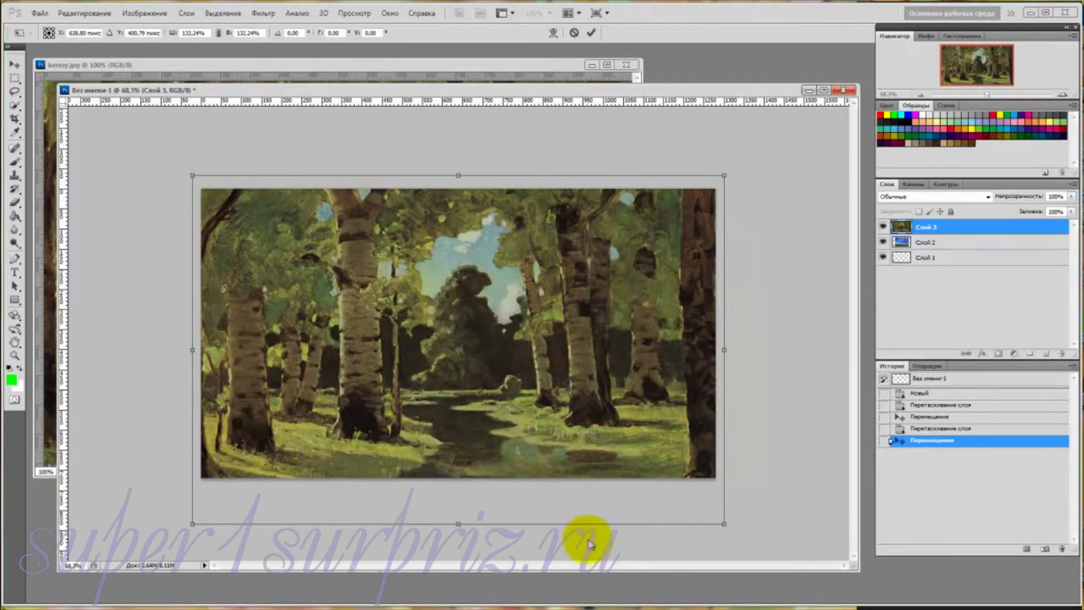
drag(569, 370, 567, 346)
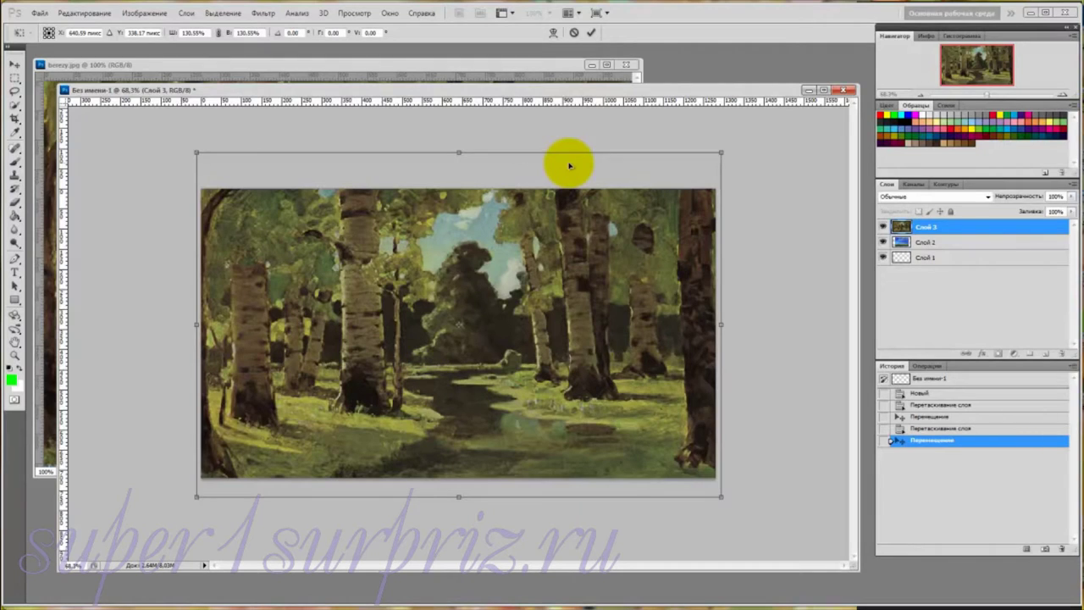
key(Return)
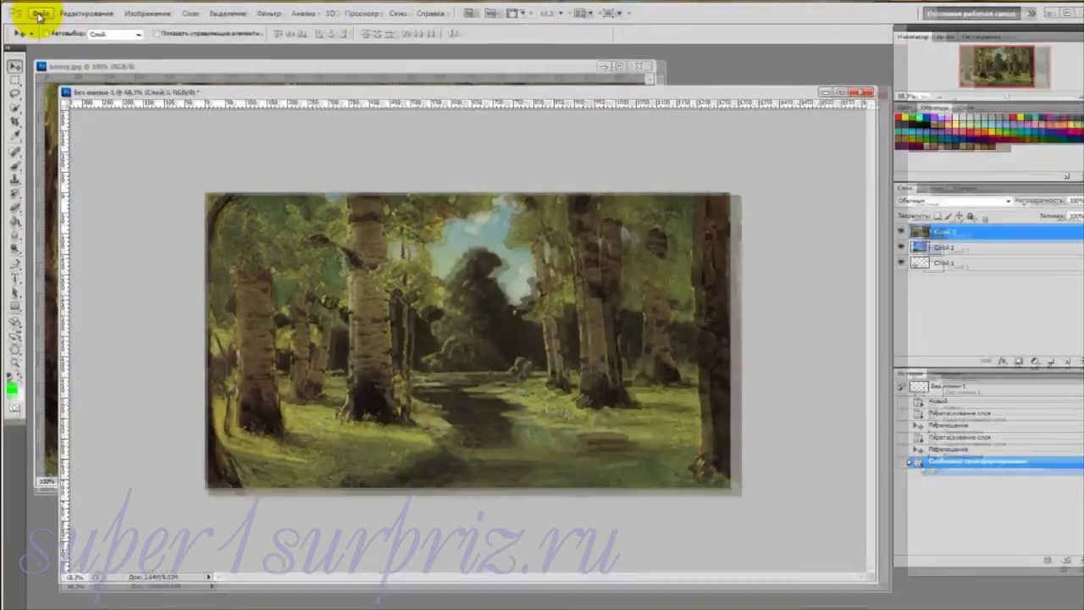
Step: Save the 1280 × 720 document as the JPEG copy berezy1280_720.jpg in the Архип Куинджи folder, accepting the JPEG options
click(39, 13)
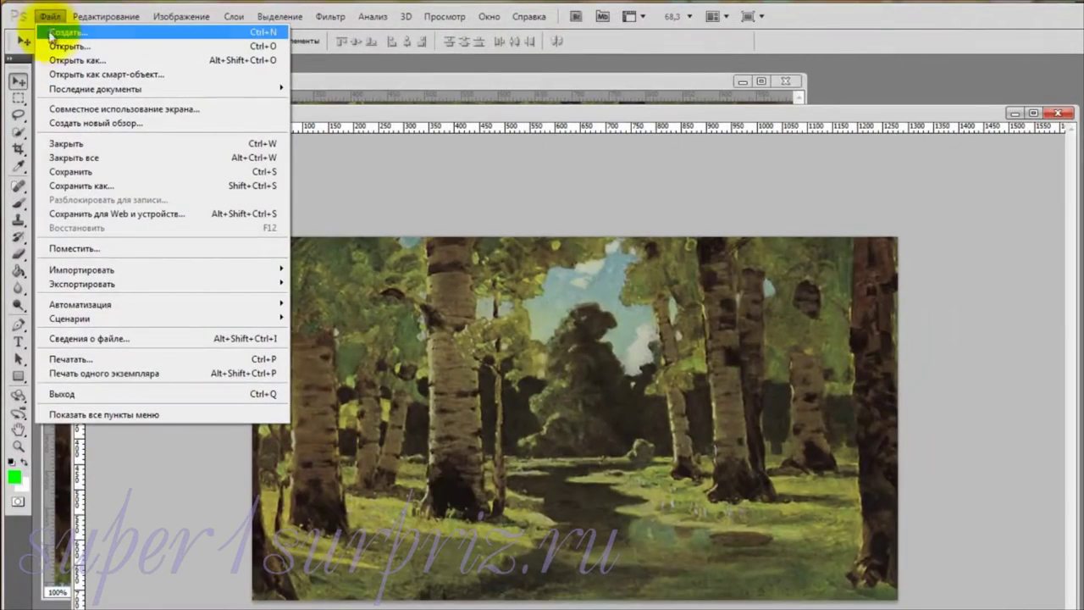
click(58, 186)
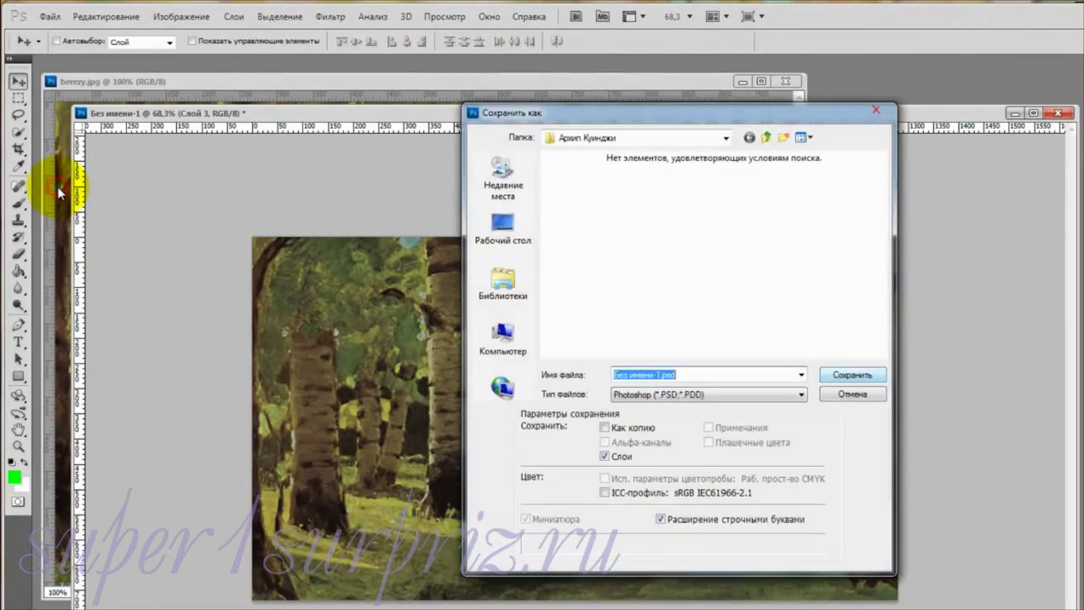
click(800, 394)
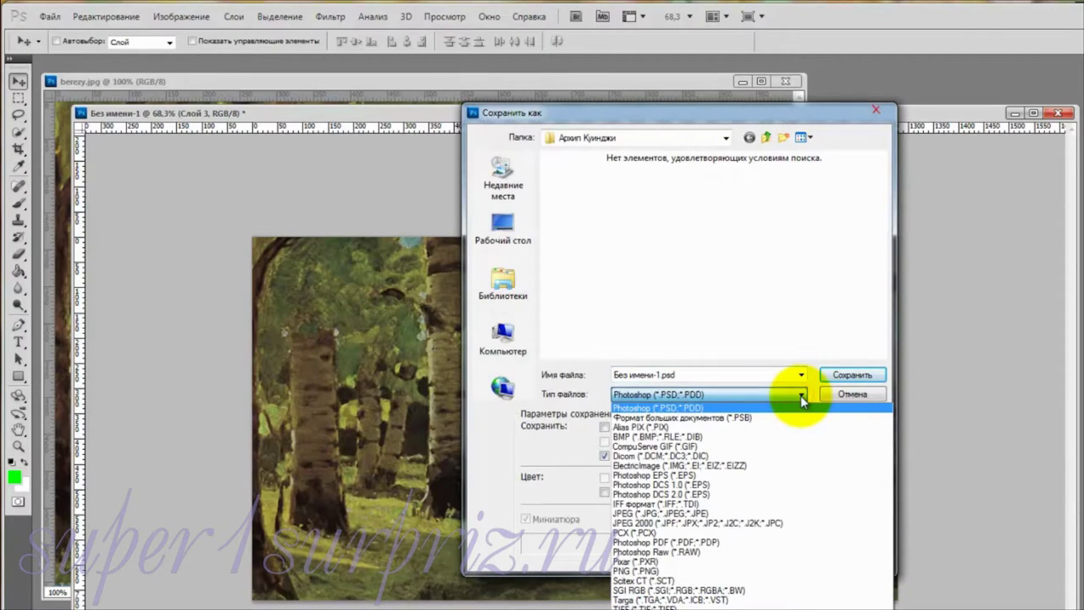
click(790, 513)
click(750, 208)
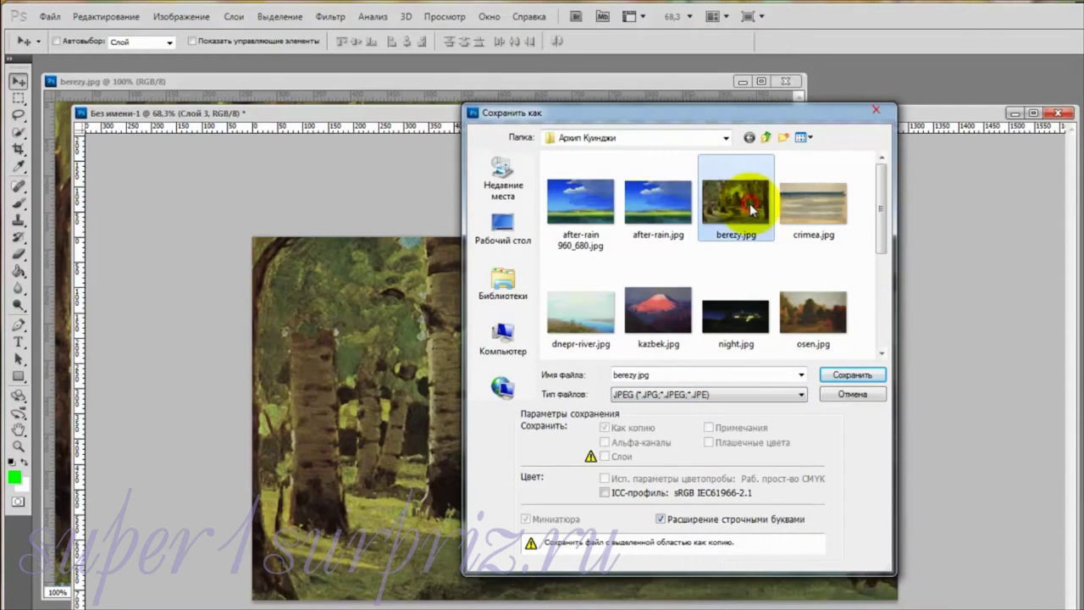
click(638, 374)
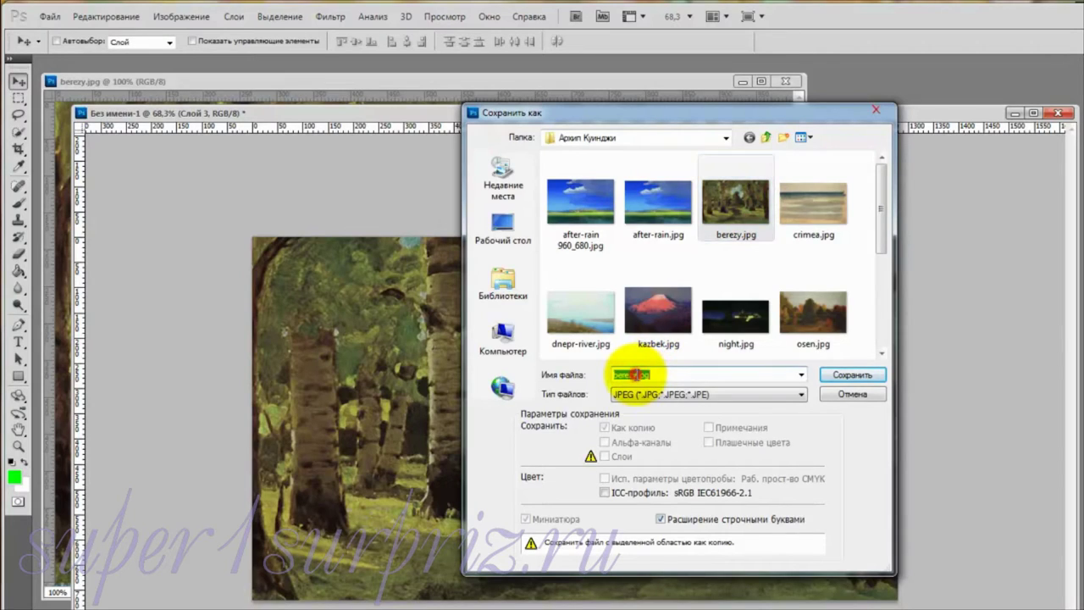
click(637, 373)
text(1280_720)
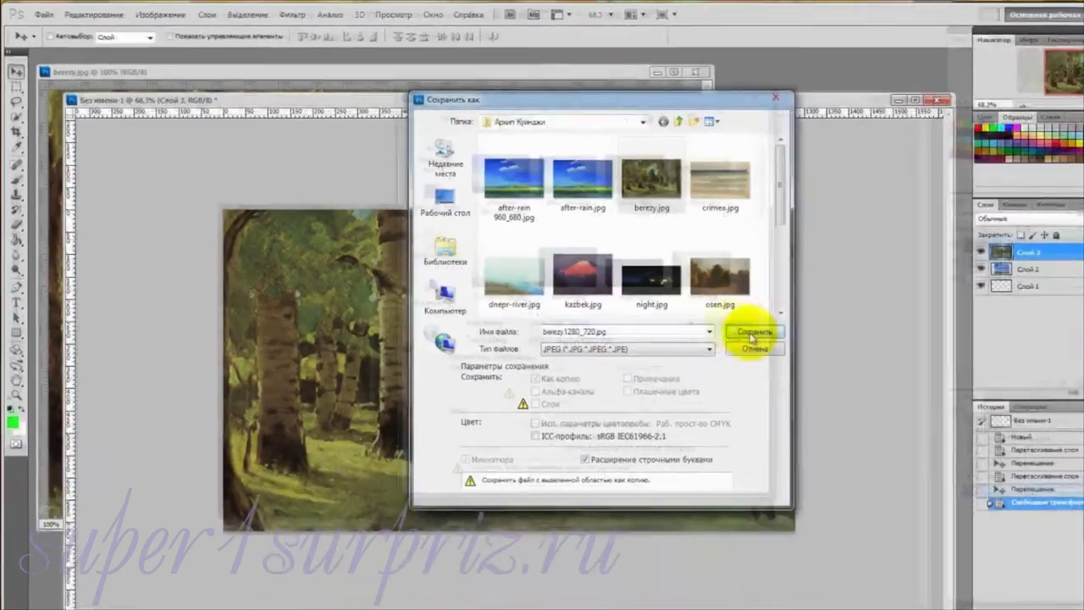
click(852, 374)
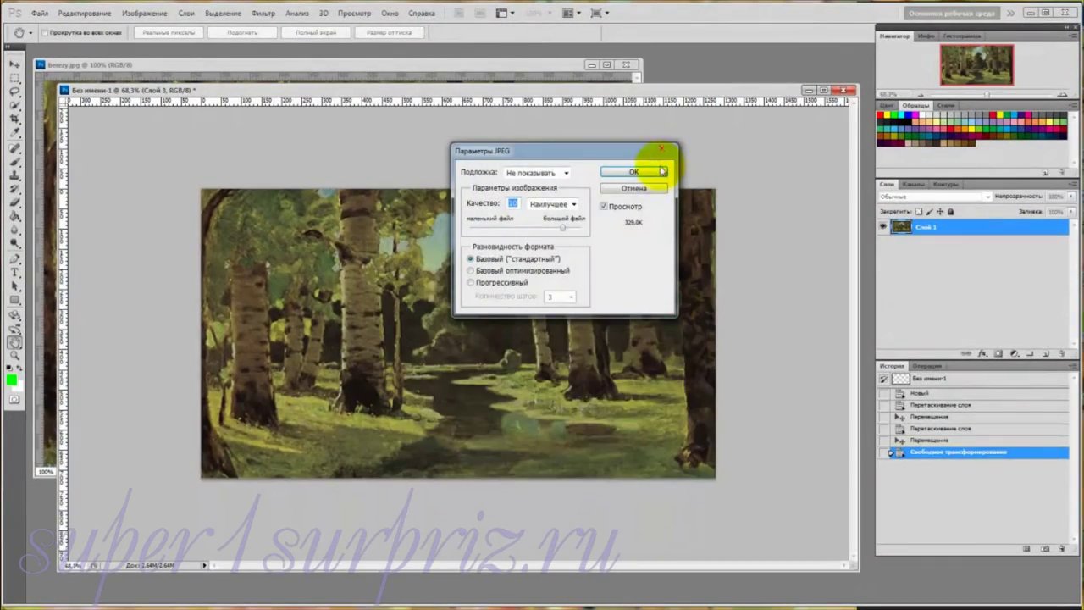
click(653, 172)
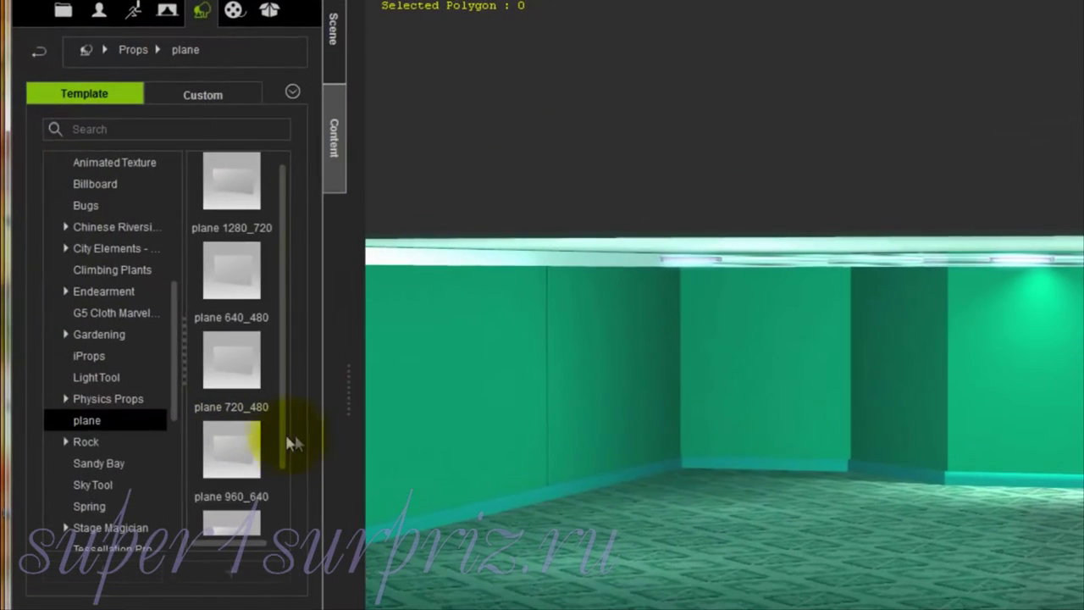
Step: Switch to iClone and place the plane 960_640 prop on the room's floor
click(238, 460)
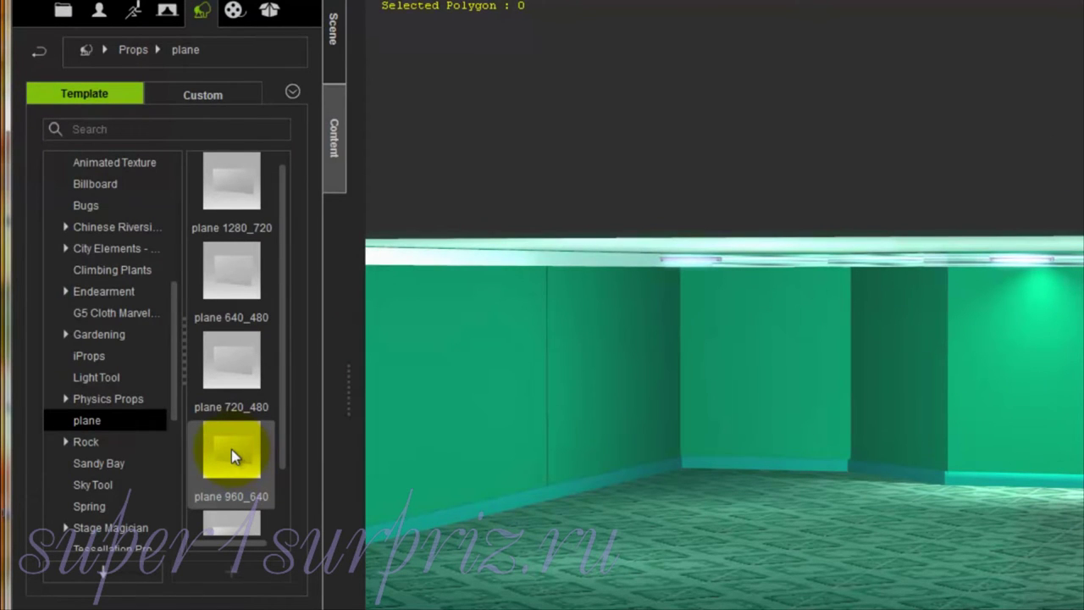
drag(231, 449, 628, 575)
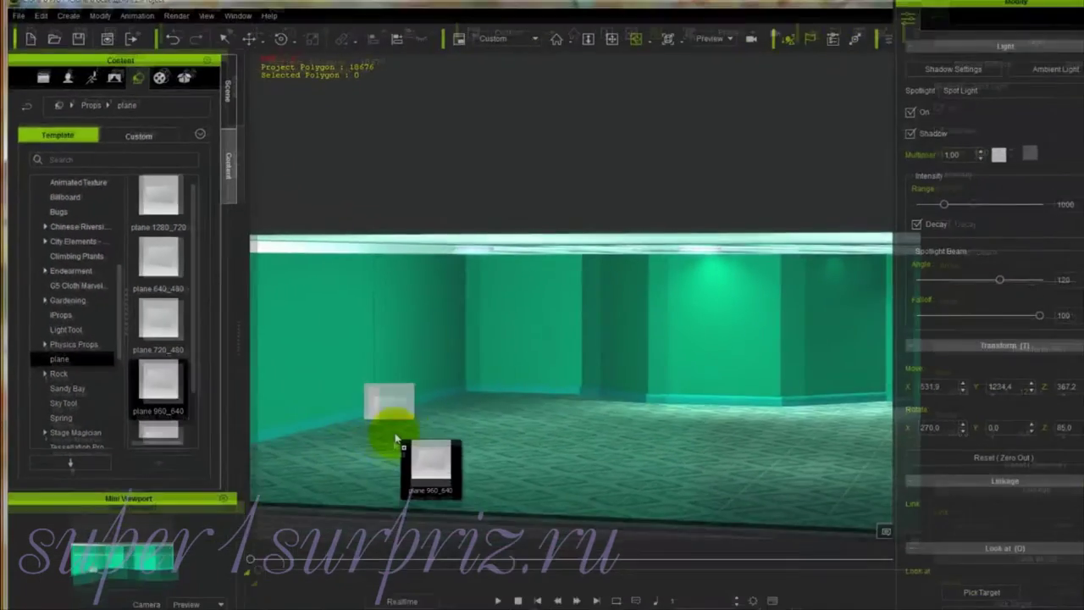
drag(432, 466, 432, 471)
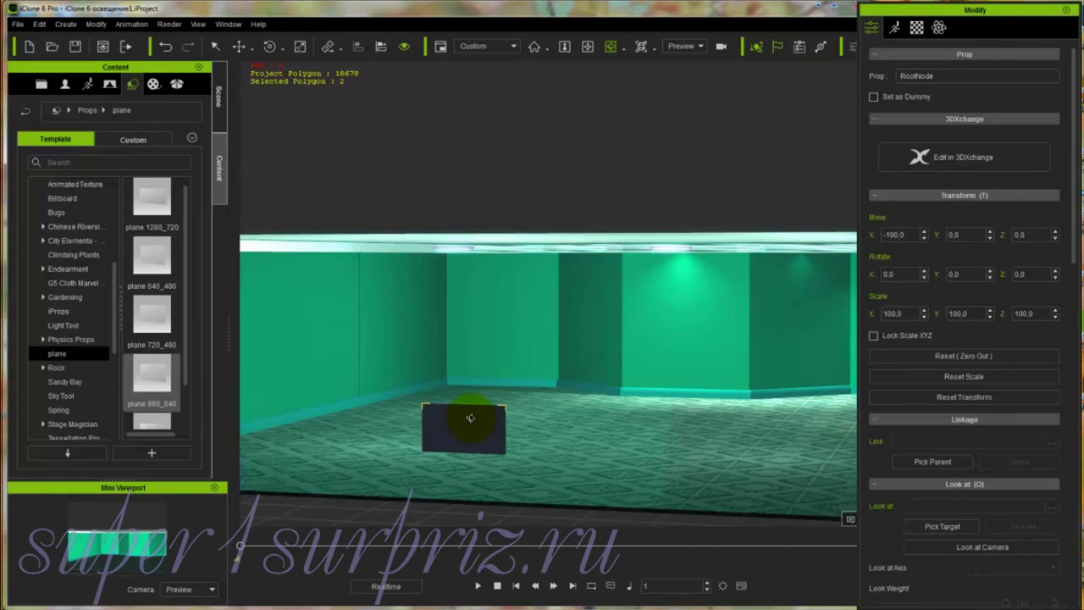
Step: Rotate the plane to 90 degrees about Z and raise it to a Z position of about 138
key(e)
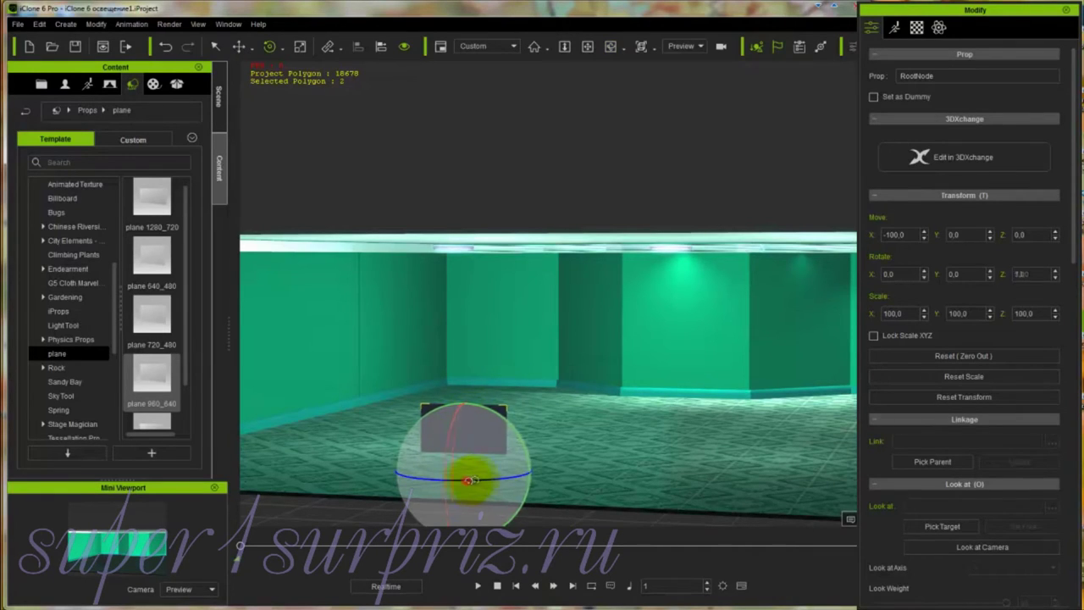
drag(471, 480, 513, 469)
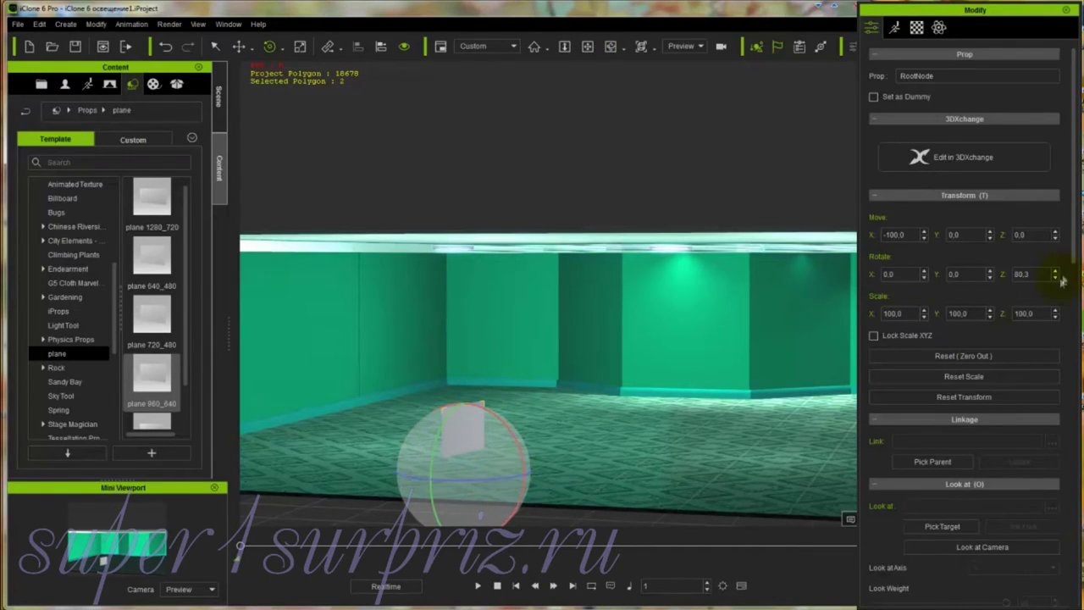
click(1022, 273)
double_click(1021, 274)
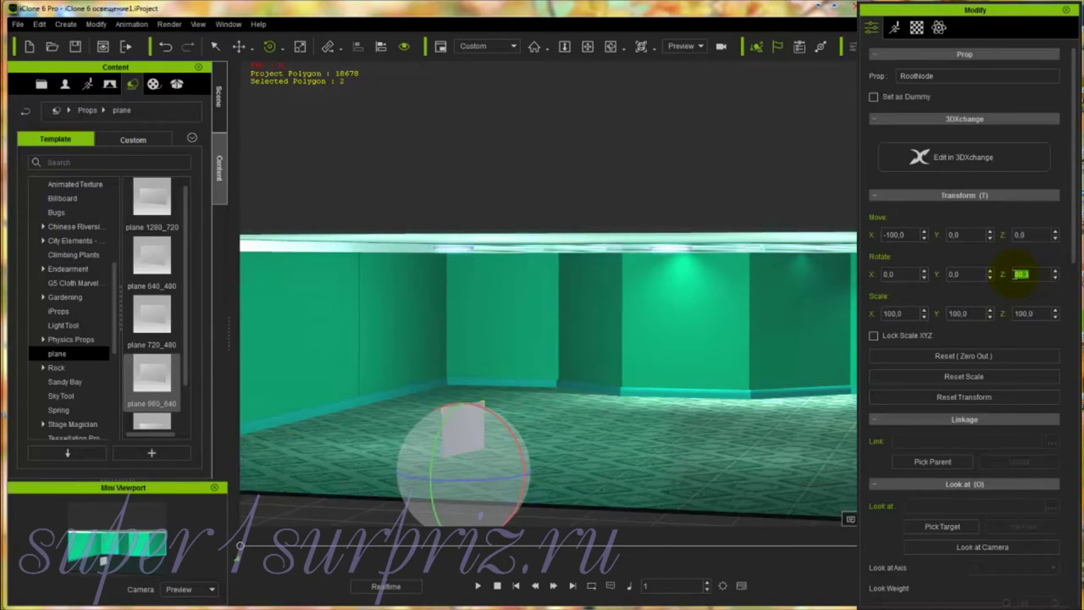
text(90)
scroll(1016, 274, up, 5)
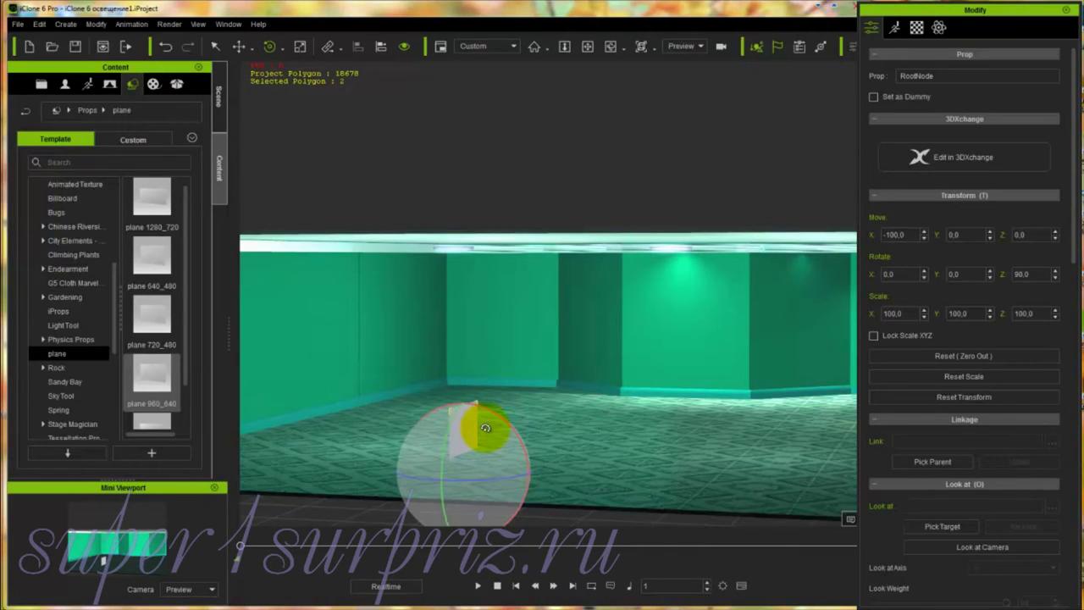
key(w)
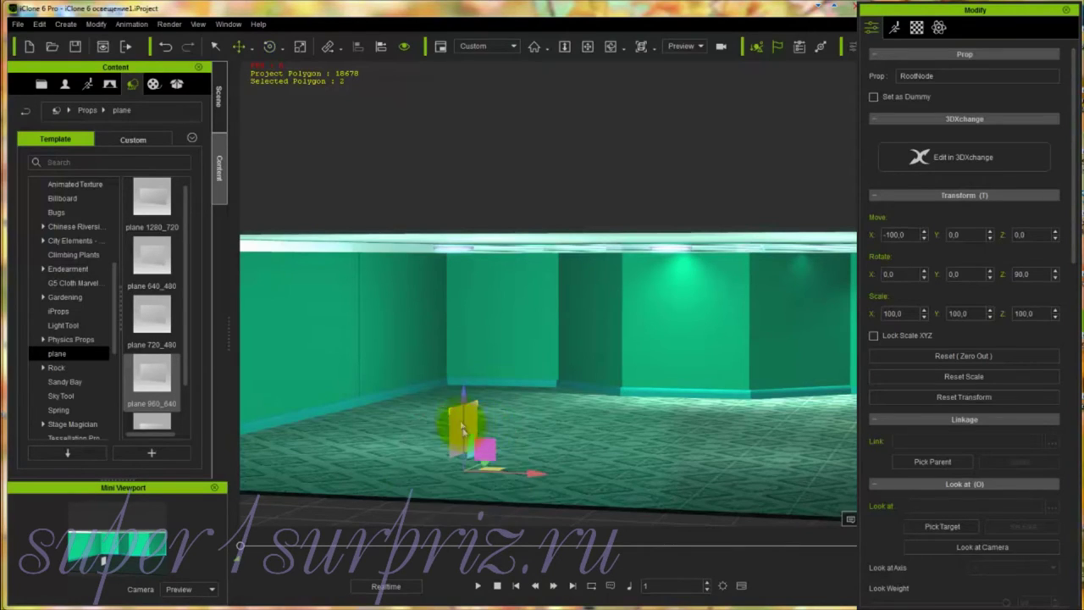
drag(485, 428, 772, 505)
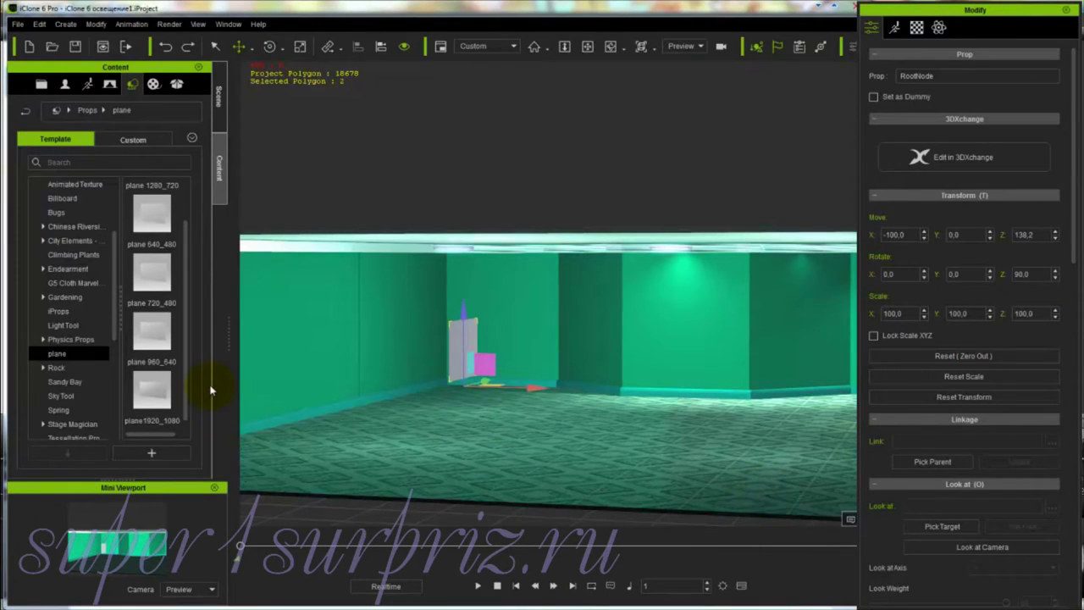
Step: Add the Box_001 prop from the 3D Blocks library to the scene
drag(187, 385, 186, 343)
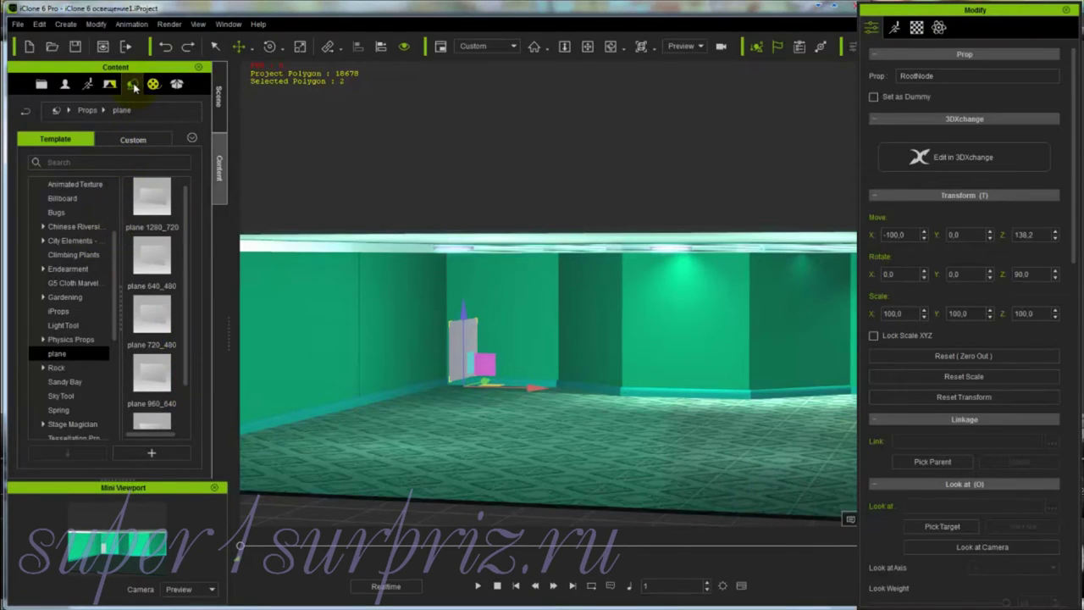
drag(116, 272, 114, 205)
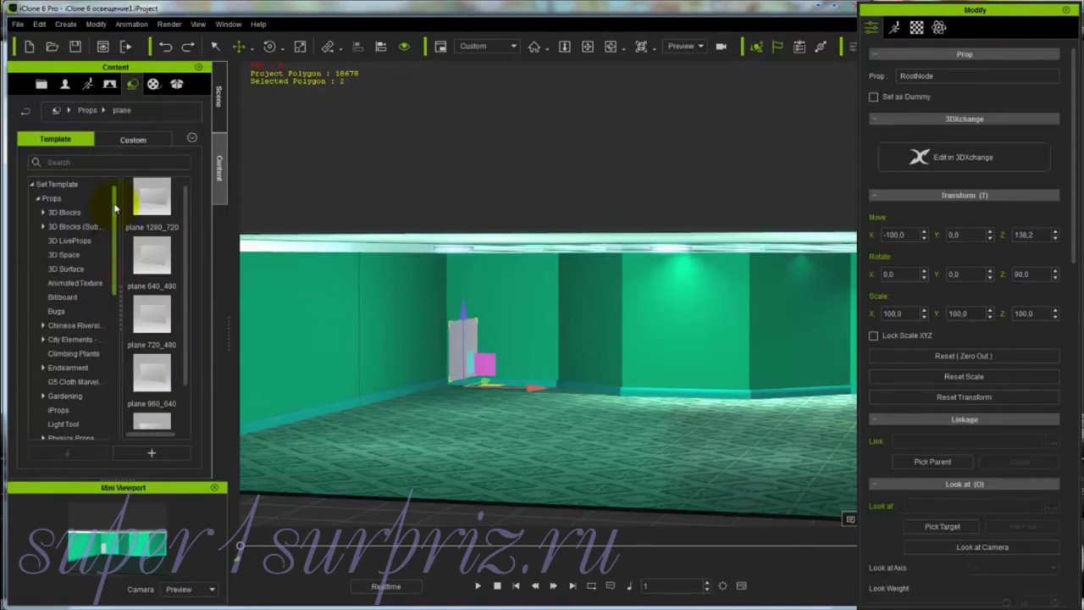
click(66, 213)
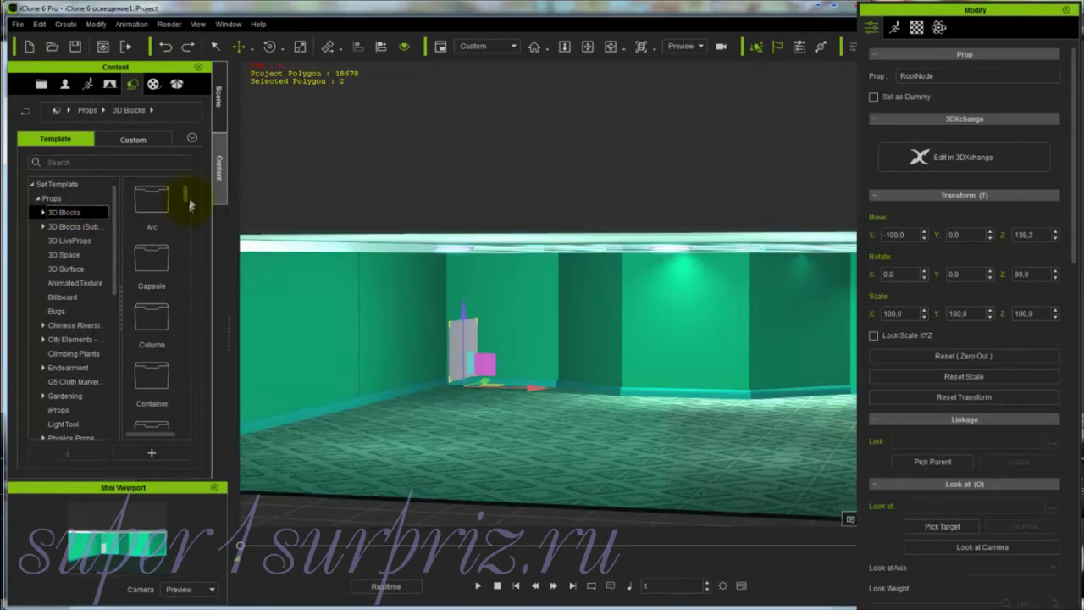
drag(185, 196, 186, 249)
click(151, 314)
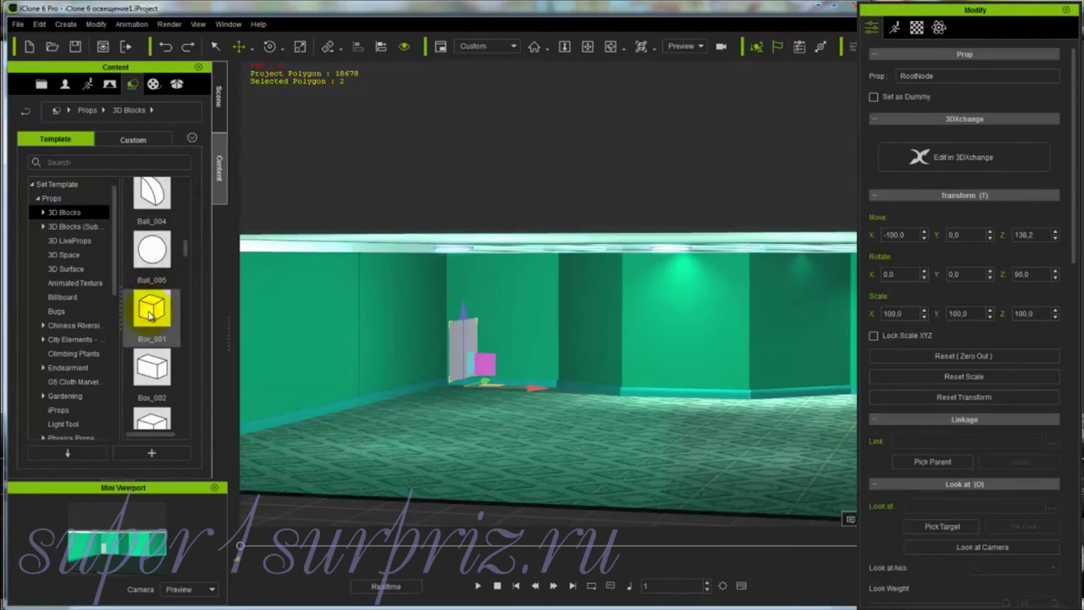
double_click(151, 314)
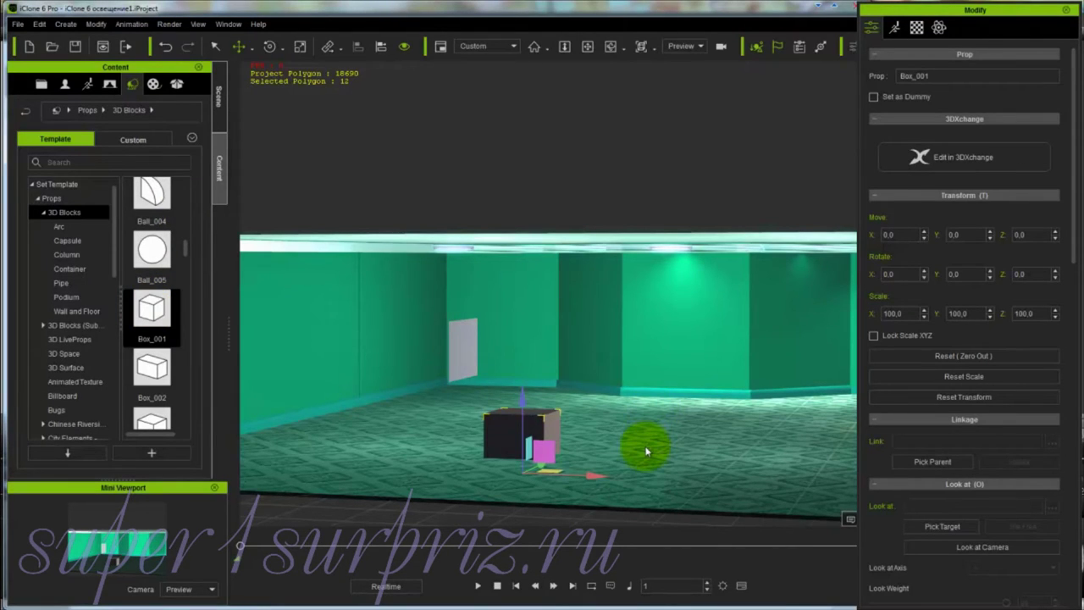
Step: Thin the box to about 9.3% scale along X and place it beside the raised plane at X about -122
key(r)
drag(592, 475, 529, 475)
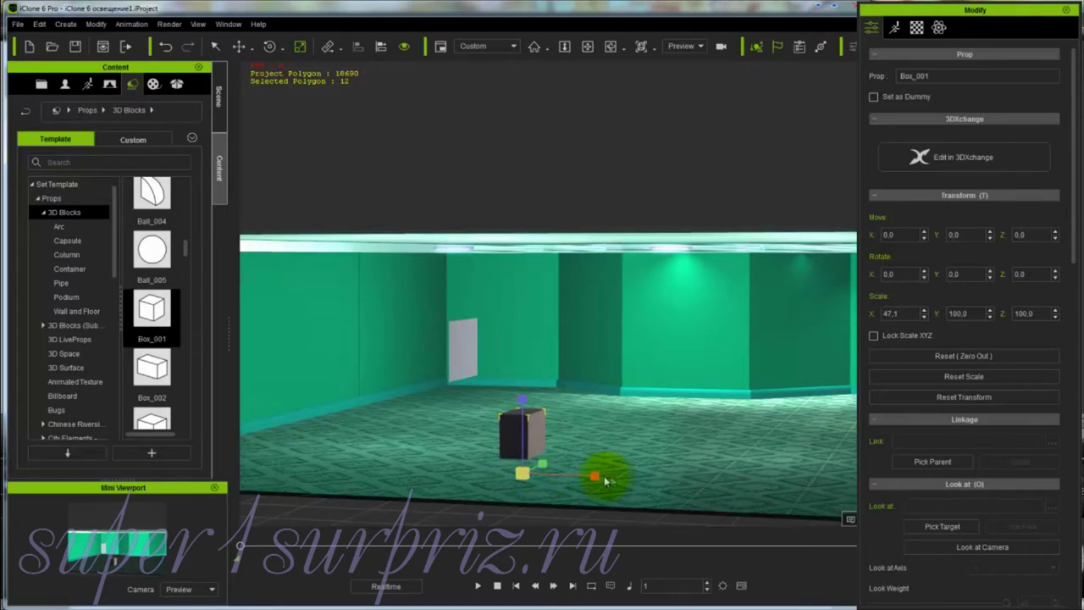
drag(597, 476, 479, 481)
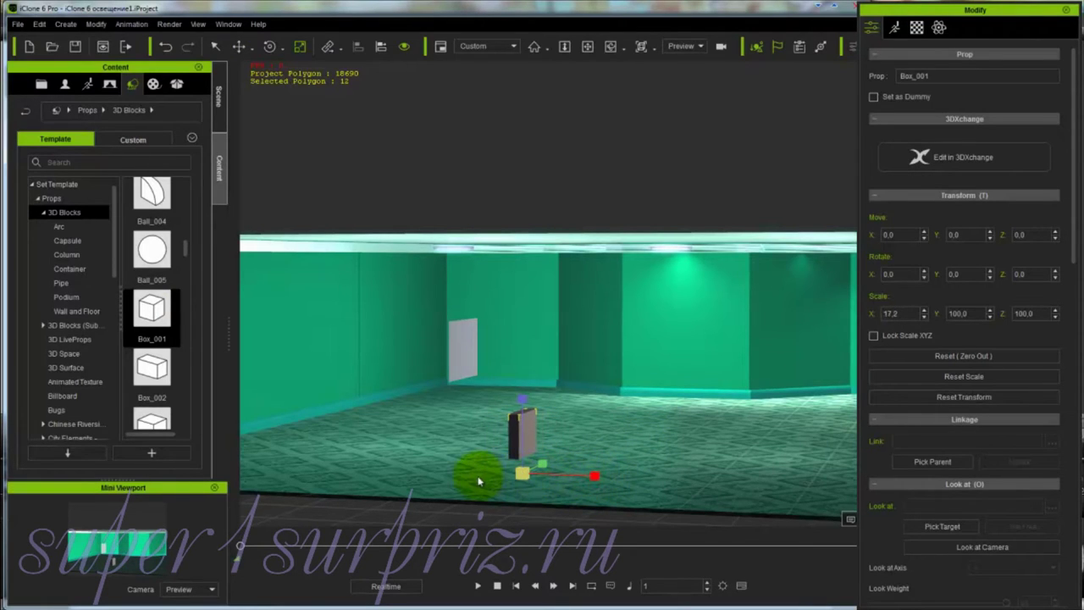
drag(594, 474, 521, 474)
drag(523, 404, 521, 311)
drag(595, 389, 519, 385)
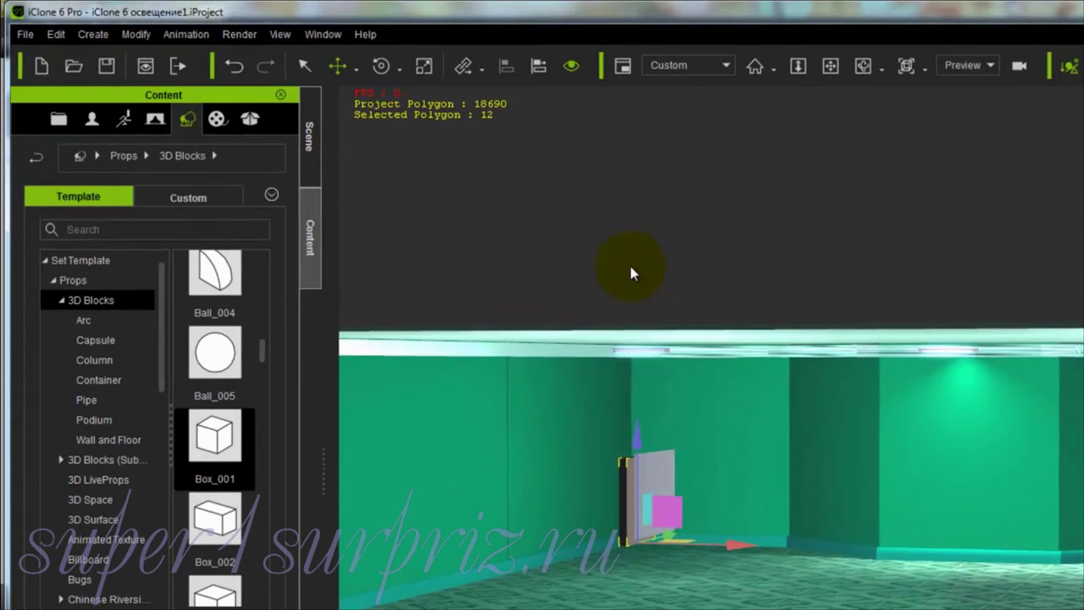
Step: Align the box to the plane's center on Y and Z, and lower it to a Z position of about 146.4
click(538, 68)
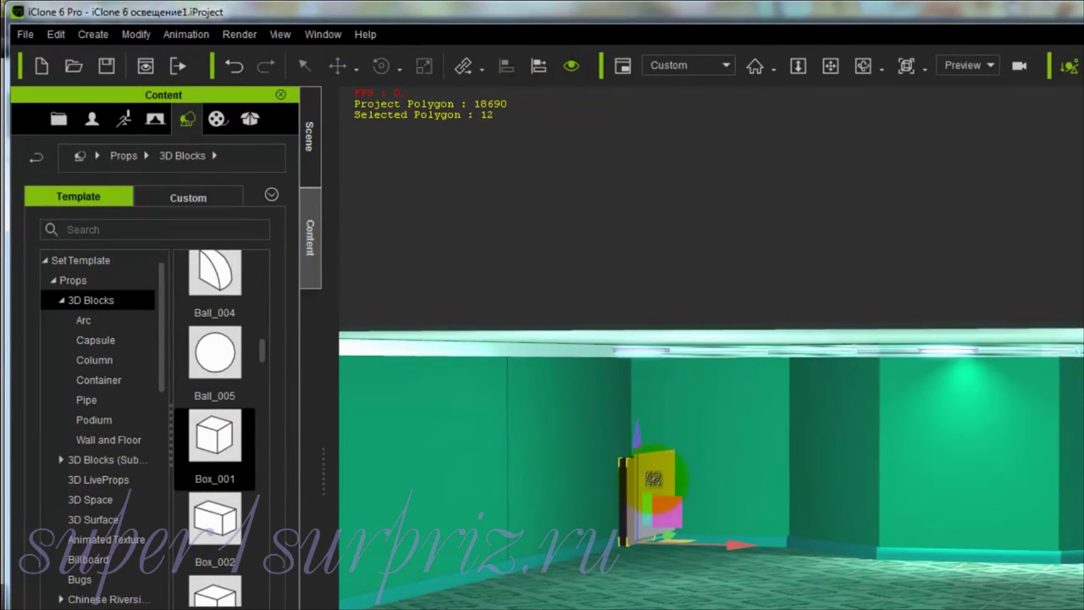
click(652, 478)
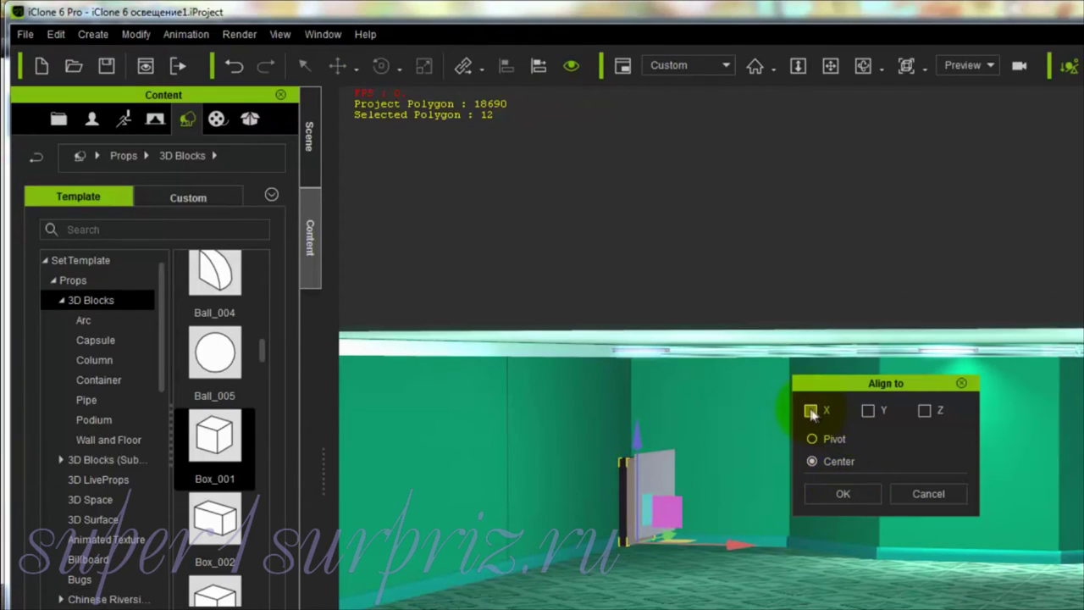
click(867, 410)
click(924, 410)
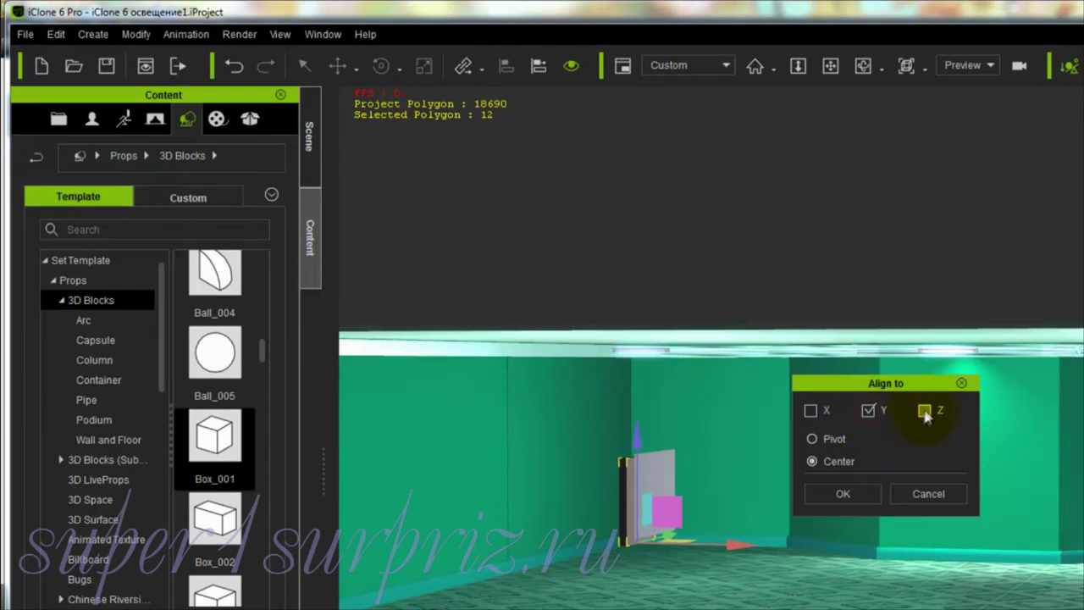
click(811, 462)
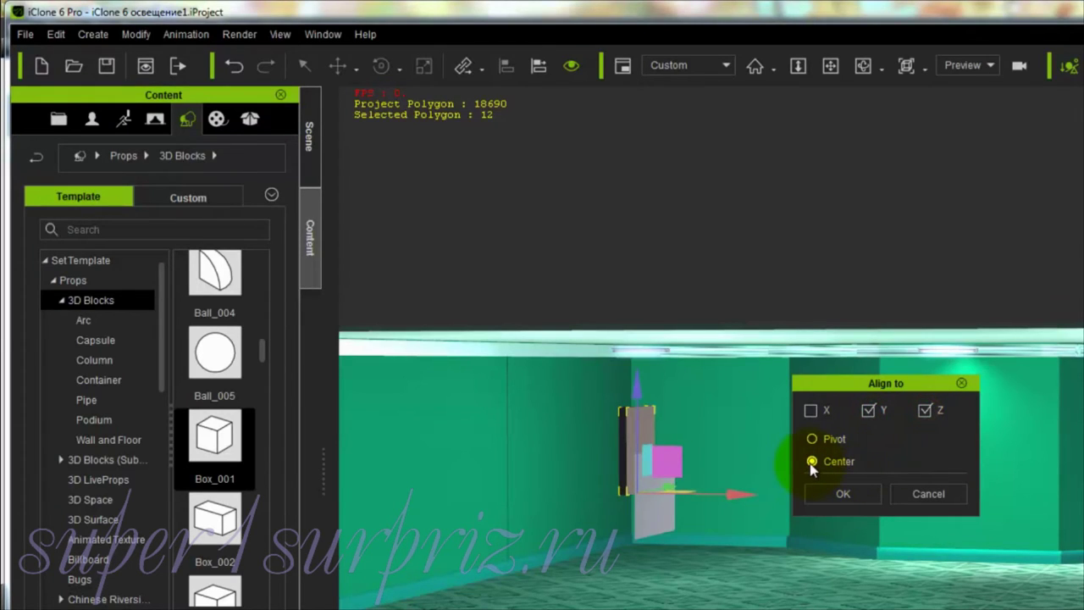
click(842, 493)
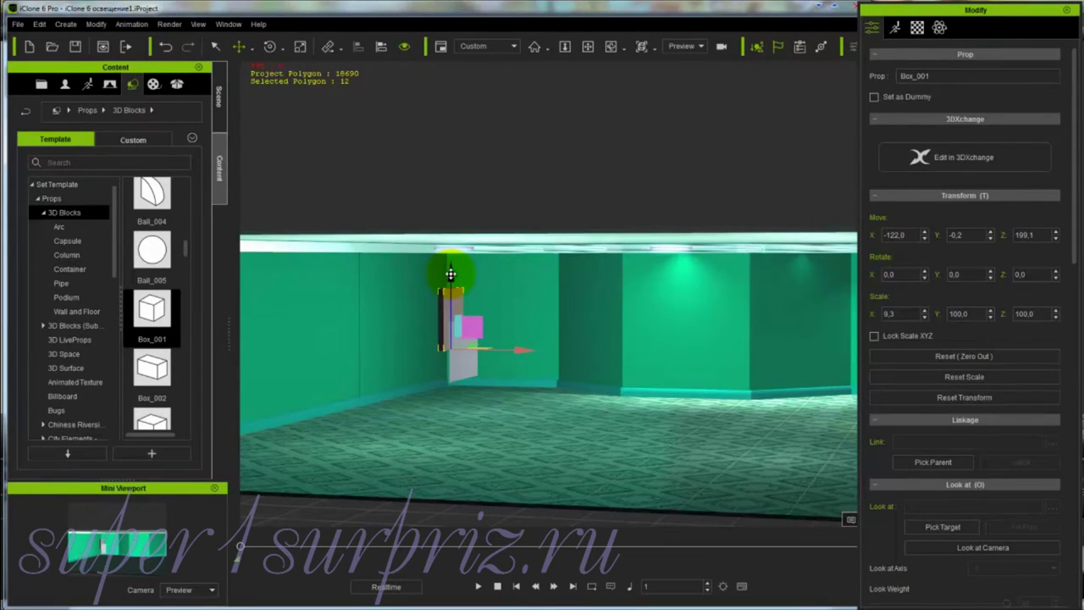
drag(451, 273, 455, 311)
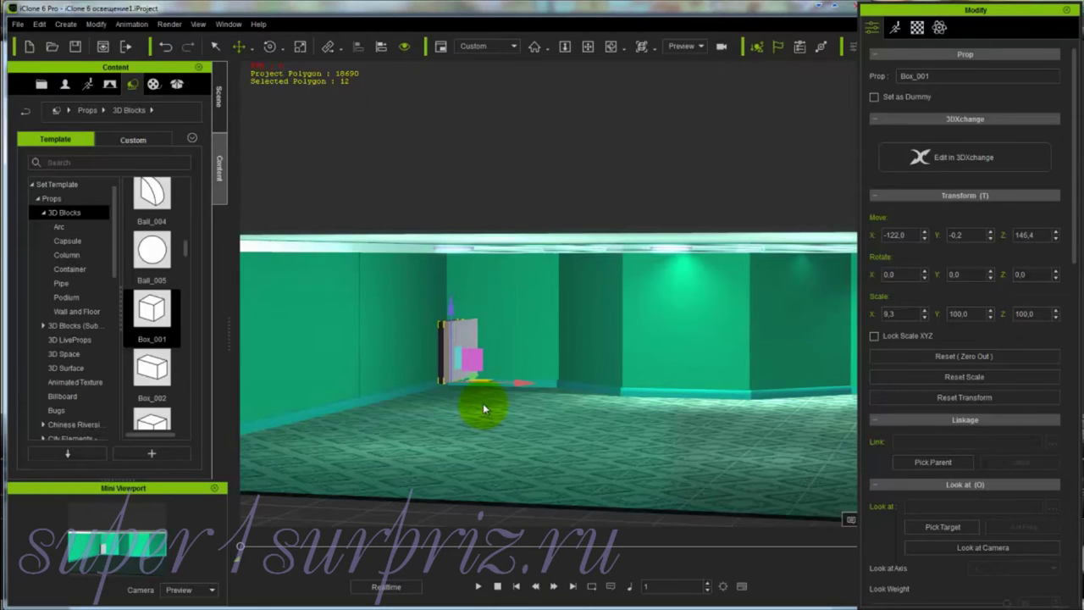
Step: Widen the box to about 149.8% scale along Y and move it behind the plane at X about -107.6, Z about 148.4
right_drag(483, 403, 473, 367)
key(r)
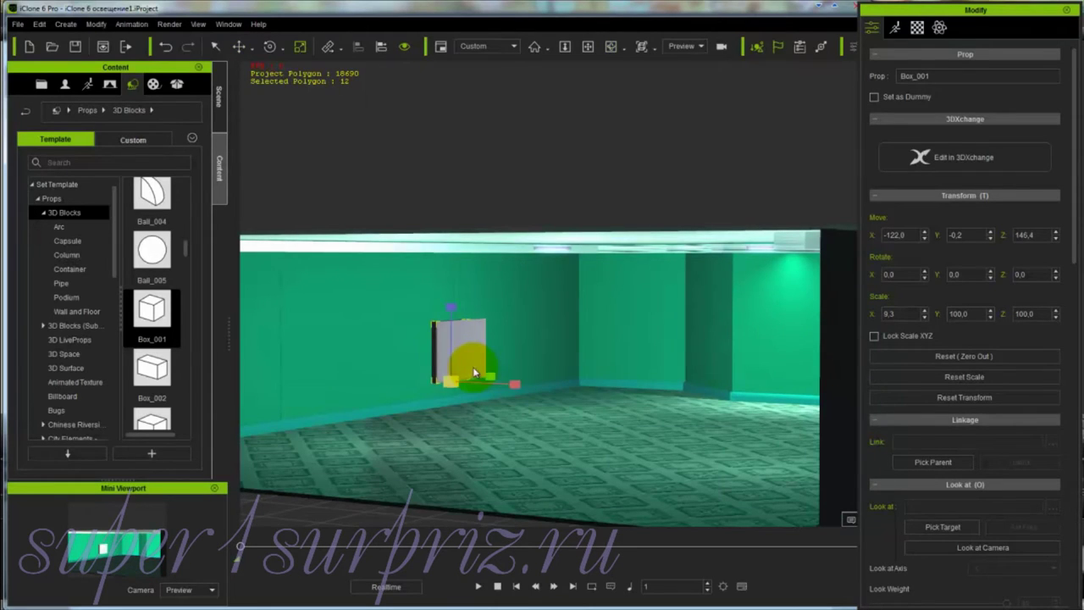
drag(476, 370, 503, 384)
key(w)
key(z)
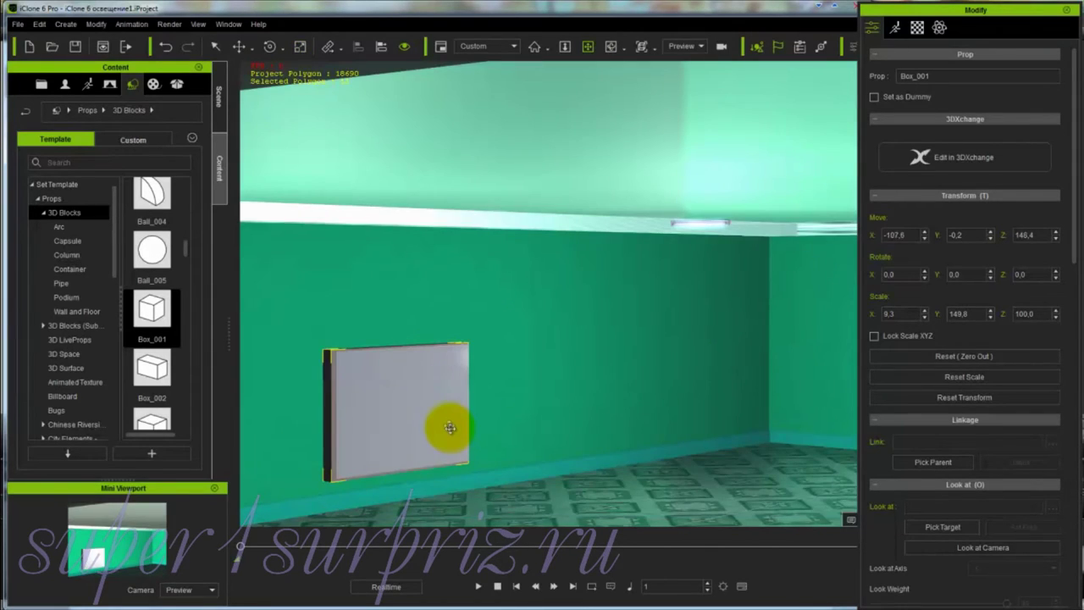
click(450, 427)
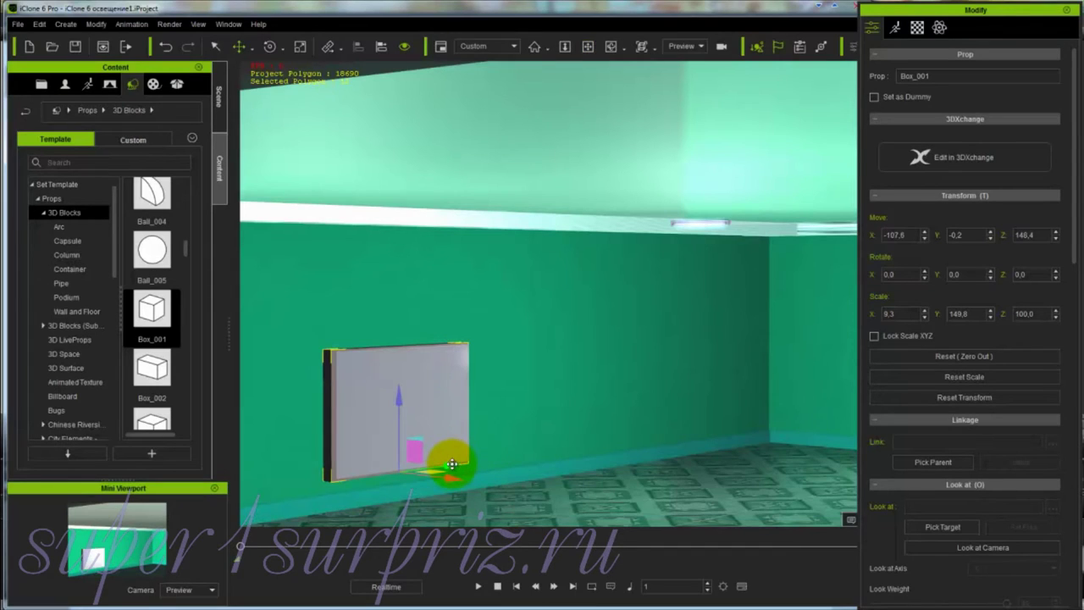
Step: Reduce the box to about 141% scale along Y and 97.5% along Z, and raise it to a Z position of about 149.8
key(r)
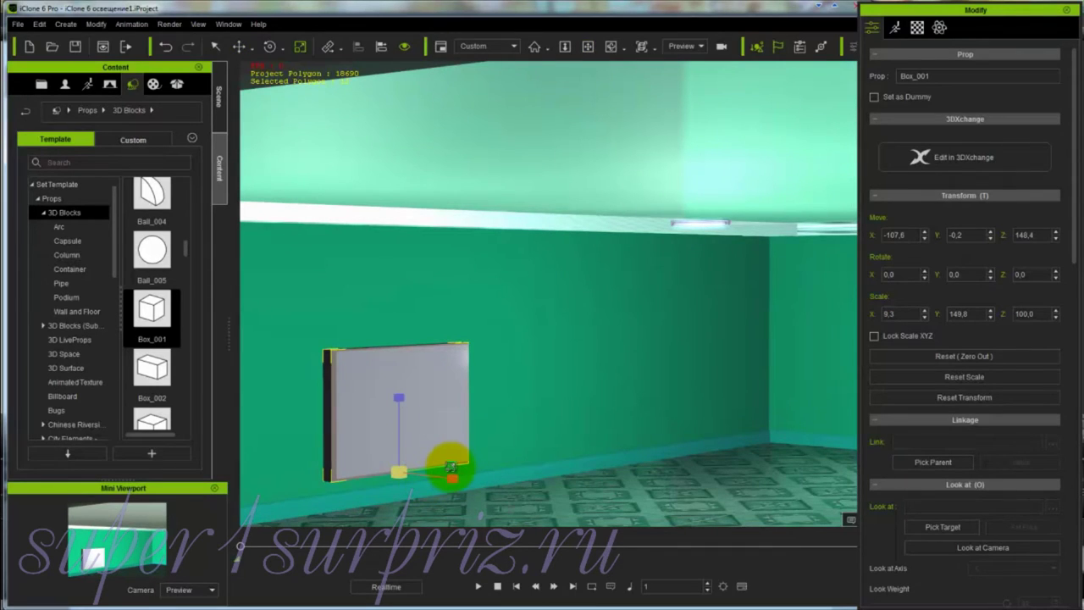
drag(451, 465, 442, 464)
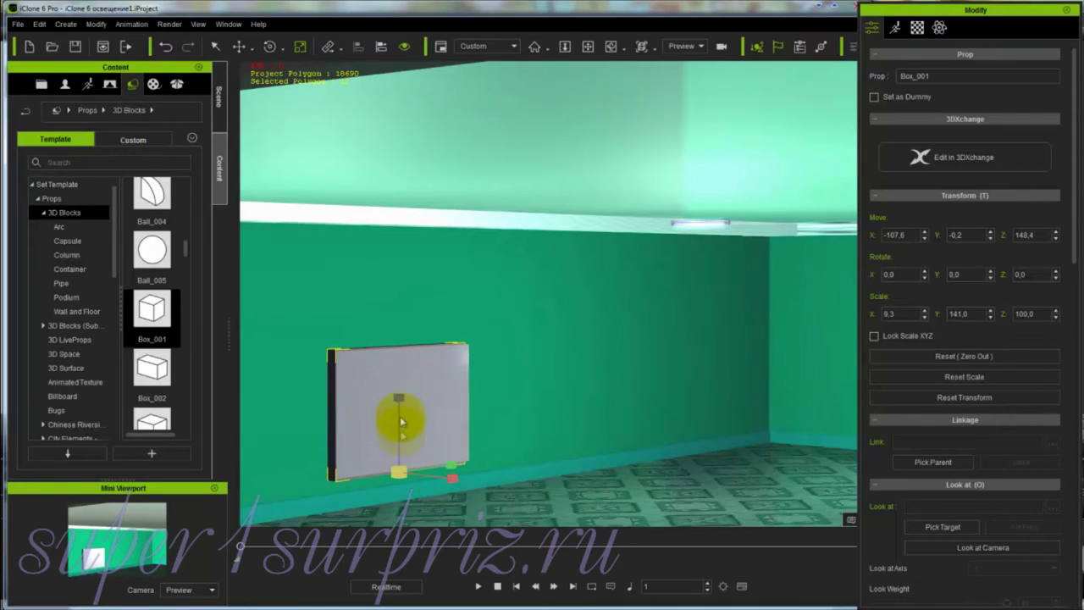
drag(398, 397, 457, 461)
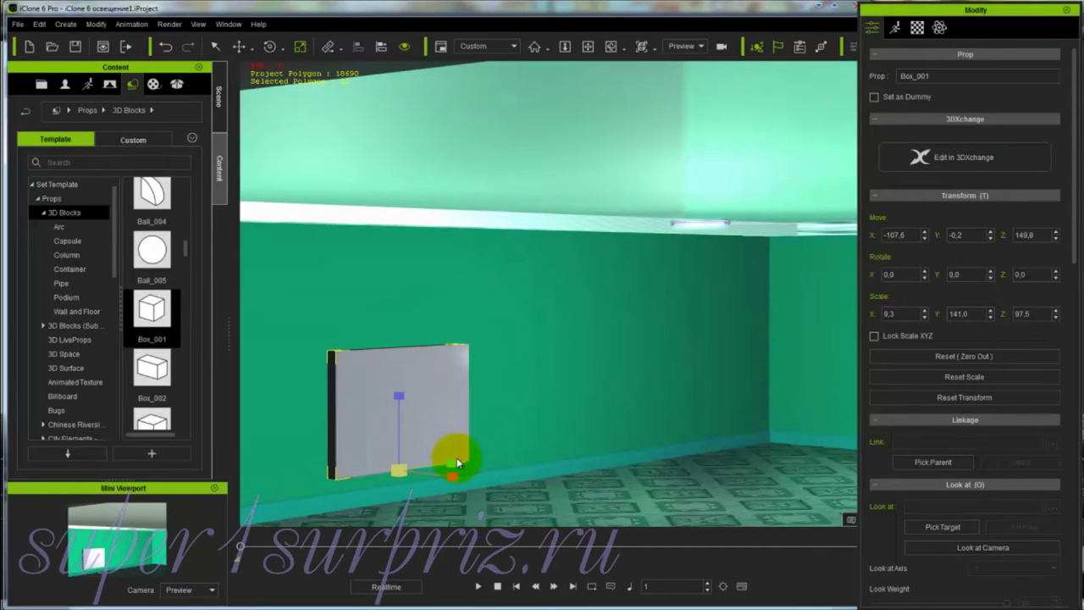
Step: Fit the box's width to the plane at about 145.3% scale along Y and shift it to a Y position of about 2.2
right_drag(456, 457, 422, 491)
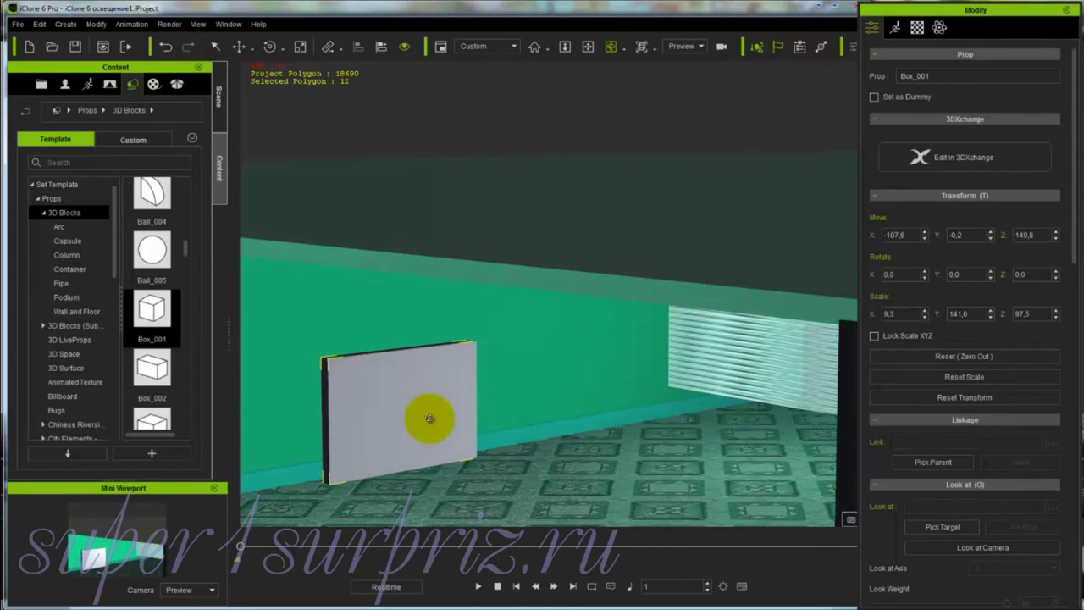
key(r)
drag(460, 447, 457, 462)
key(w)
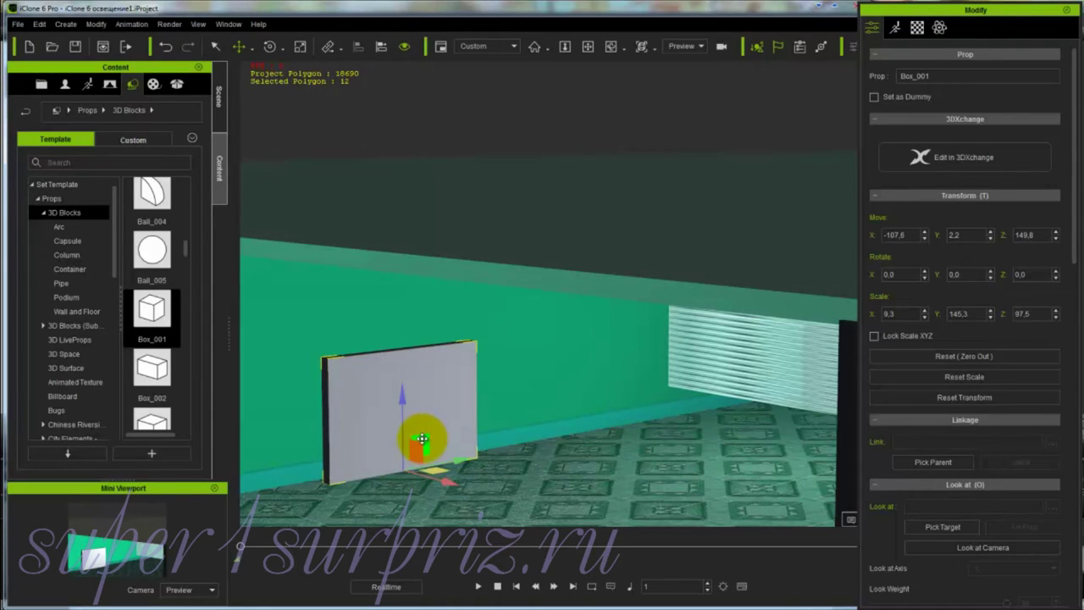
right_drag(416, 455, 470, 407)
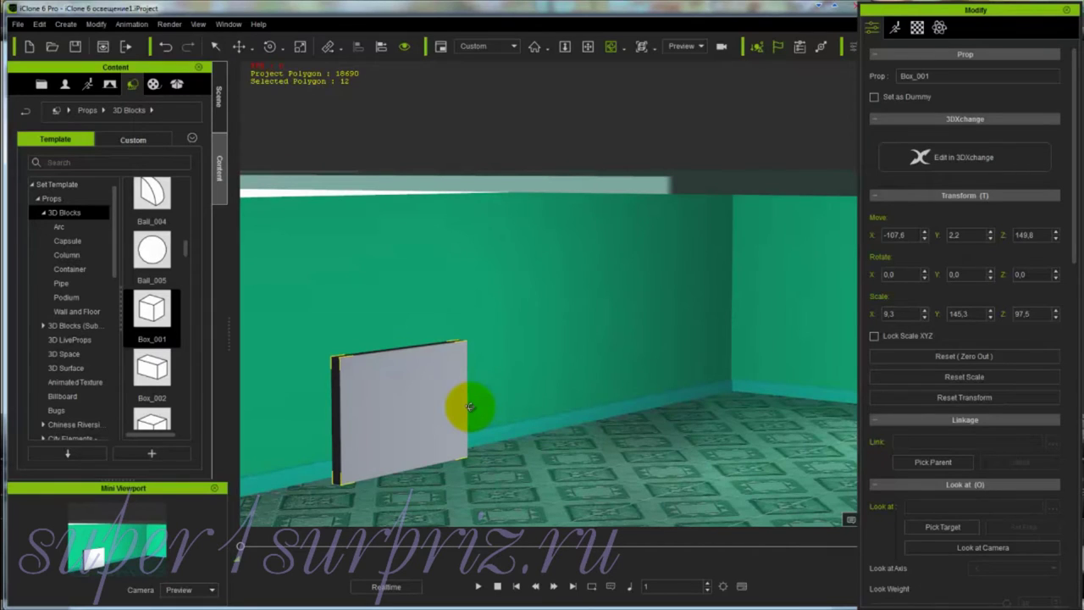
click(469, 407)
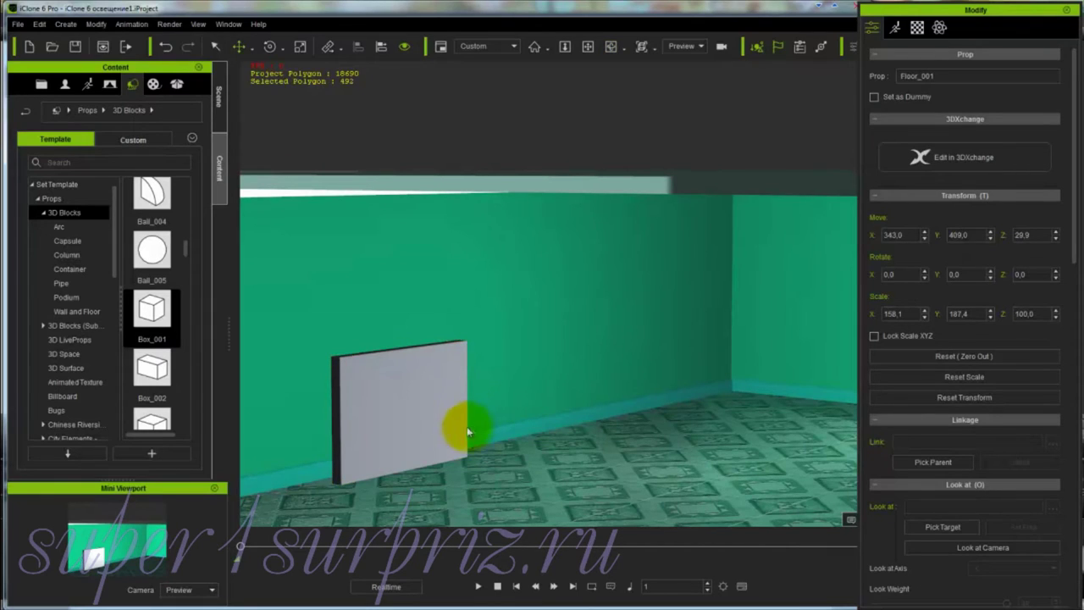
Step: Load after-rain 960_680.jpg as the diffuse texture of the RootNode plane in front of the box
click(409, 415)
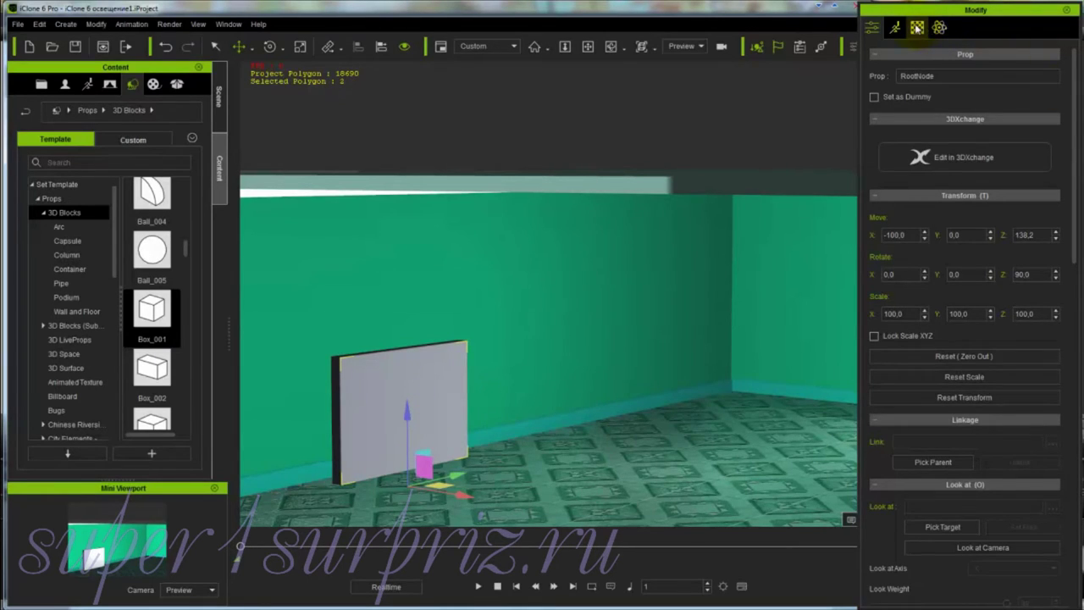
click(917, 28)
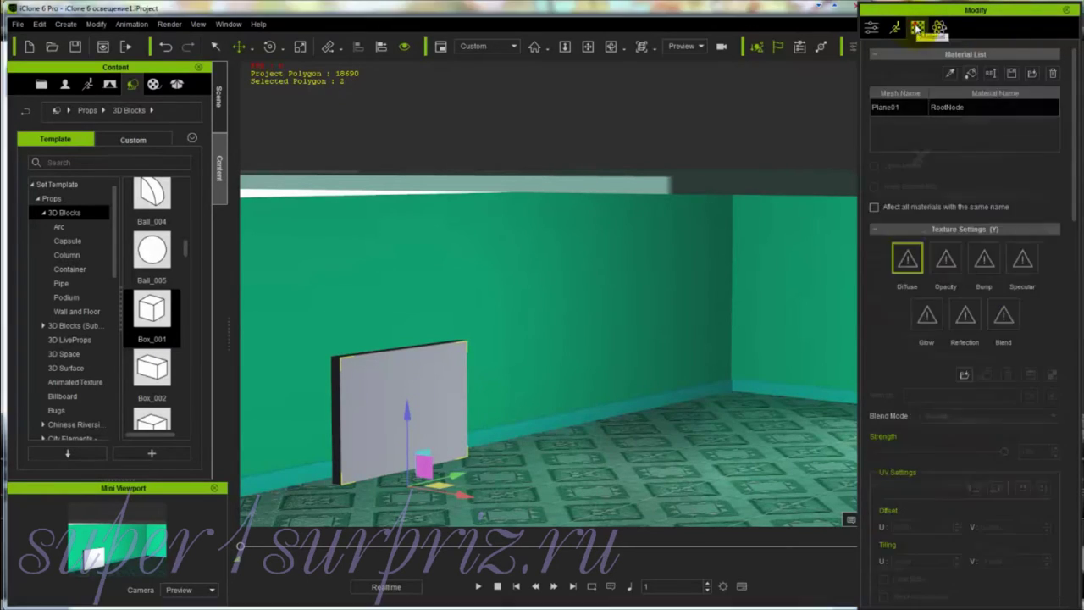
double_click(906, 267)
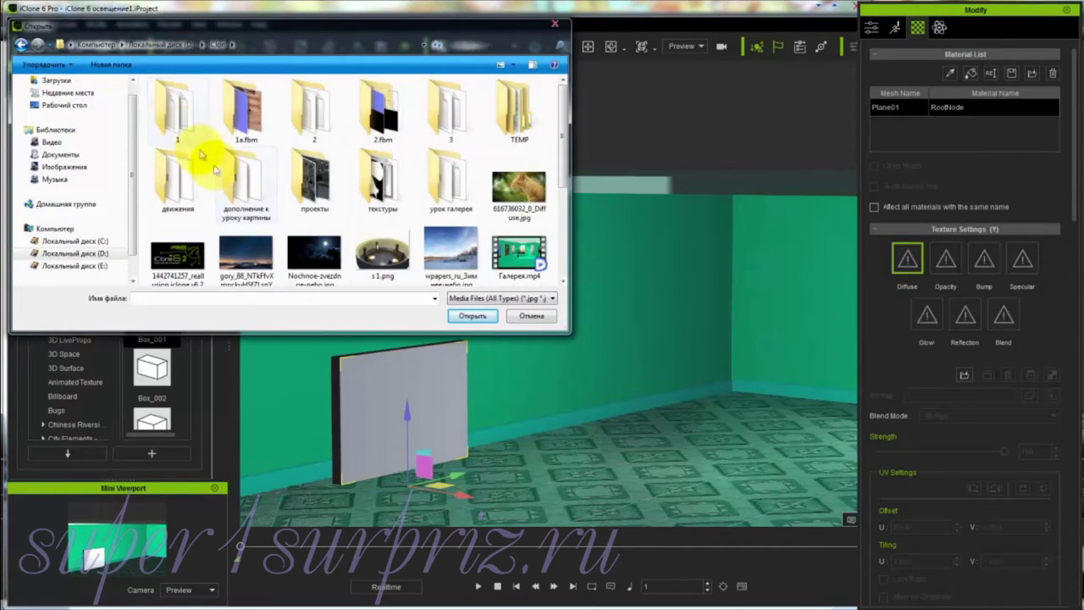
double_click(244, 180)
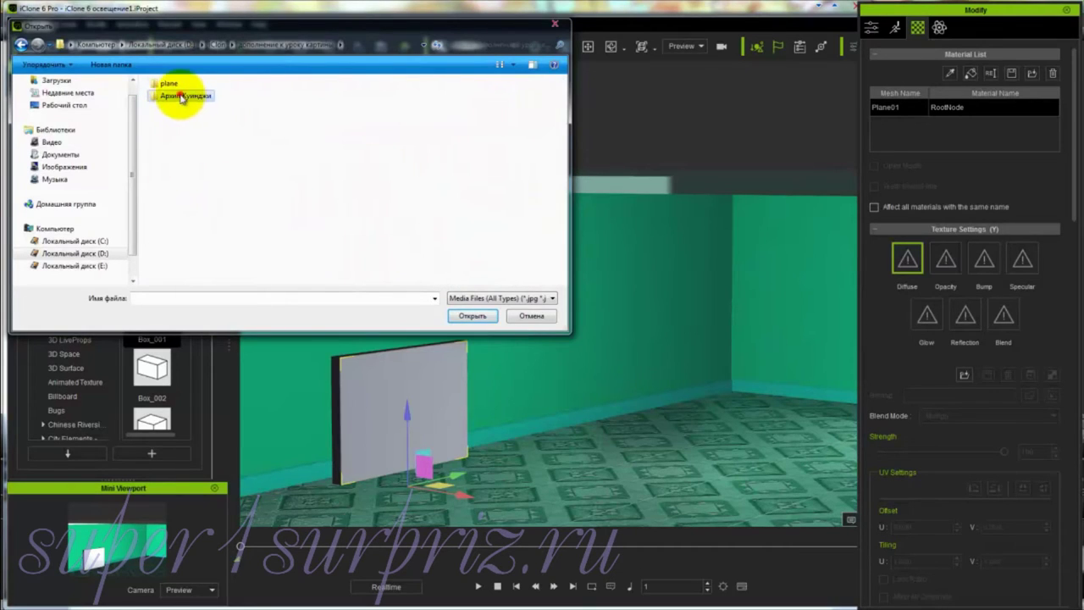
double_click(186, 98)
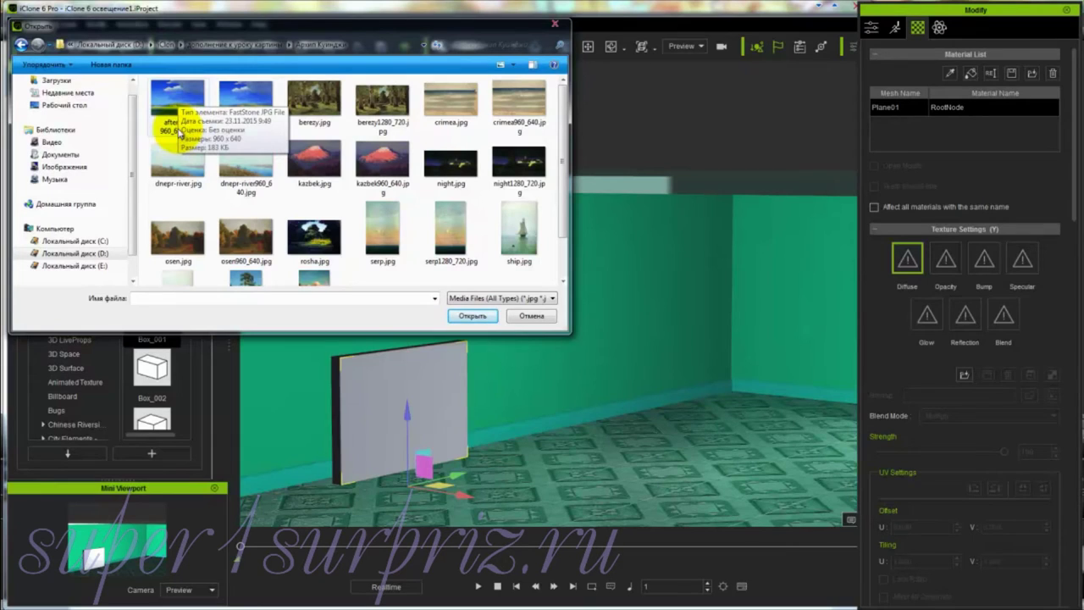
click(169, 112)
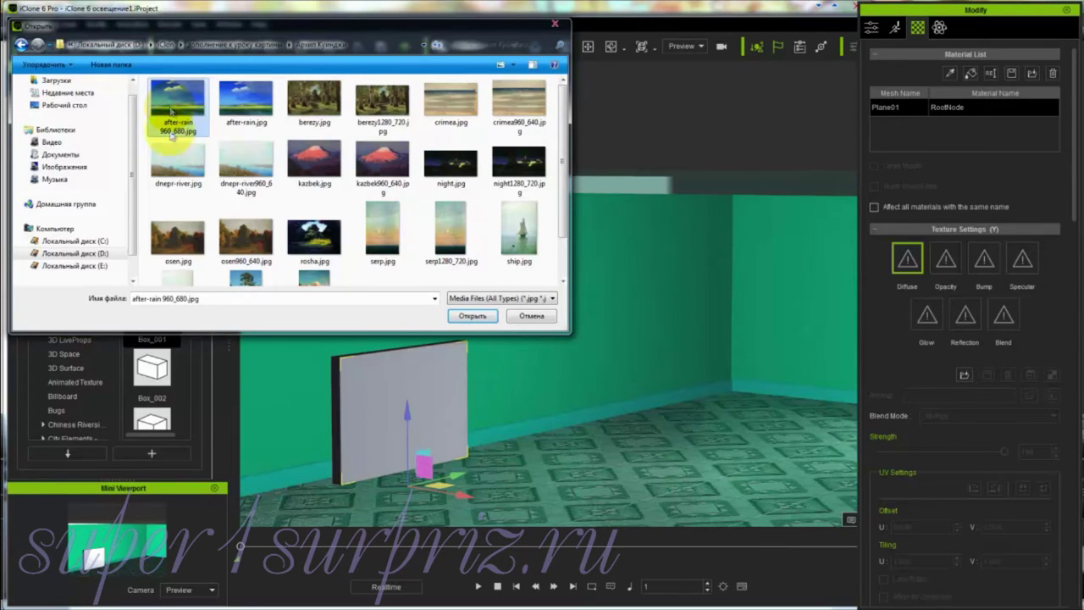
click(471, 315)
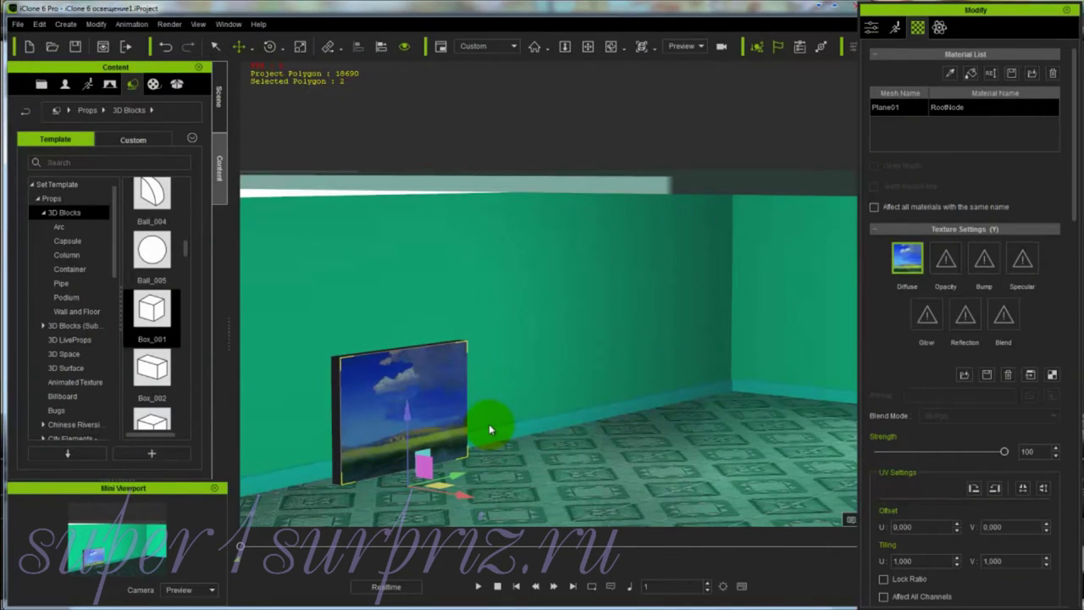
Step: Attach the textured RootNode plane to Box_001 as its parent
click(219, 100)
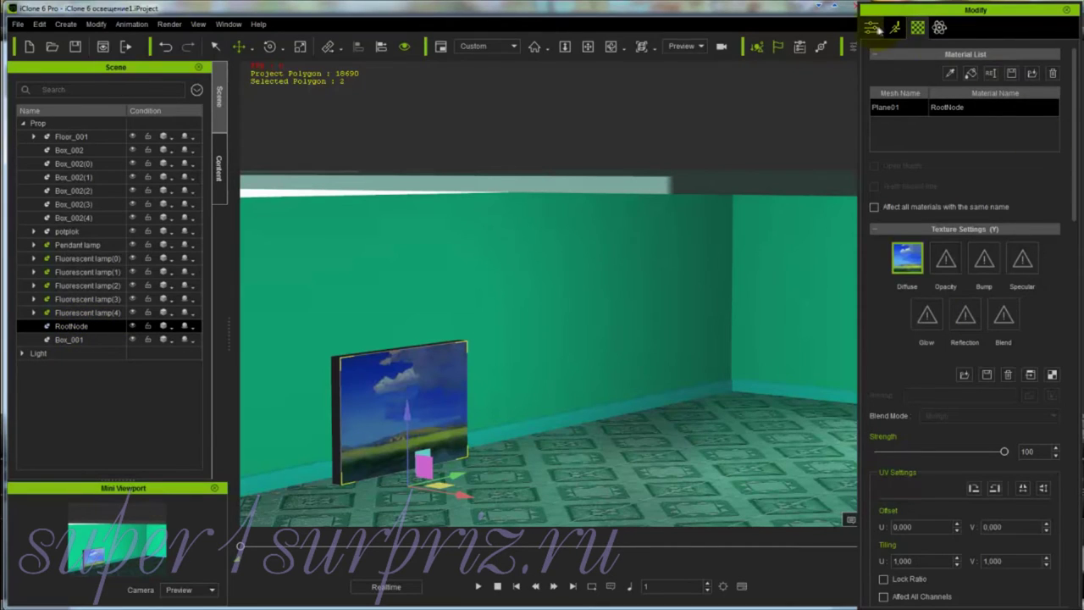
click(873, 28)
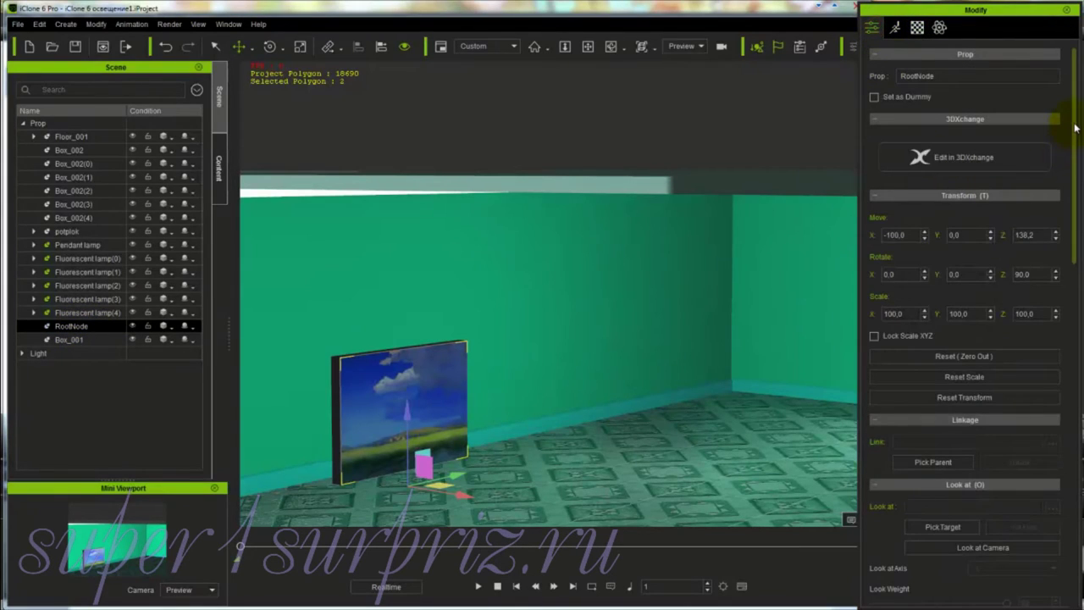
drag(1074, 127, 1074, 313)
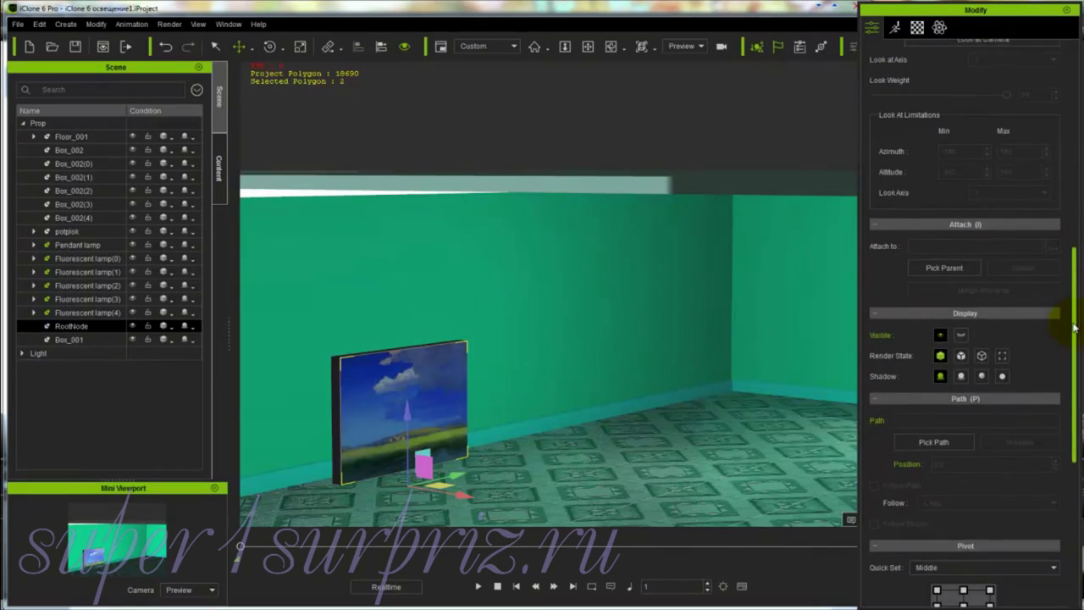
click(942, 267)
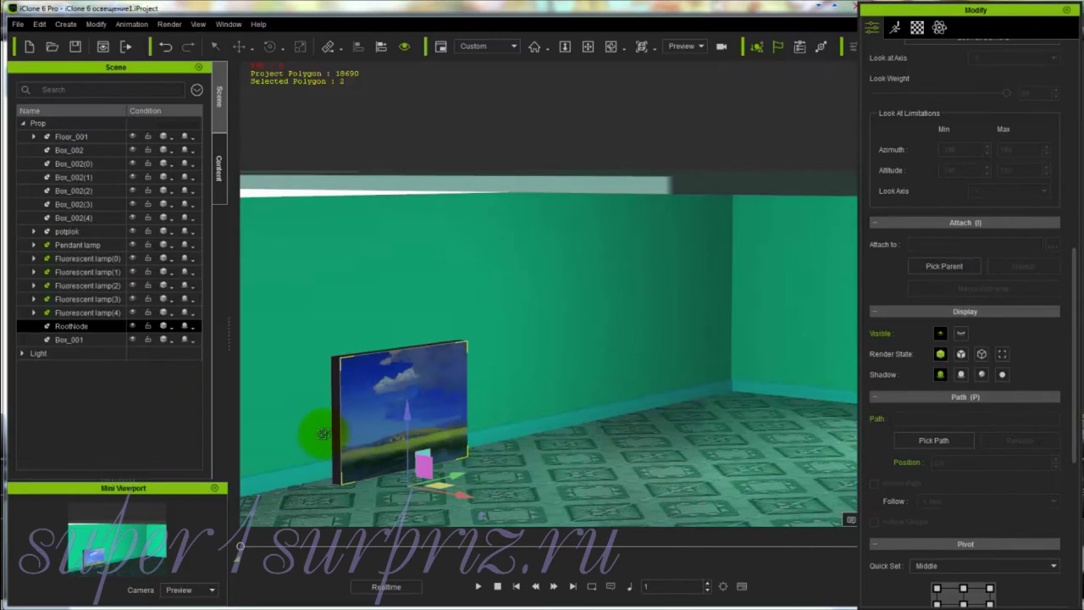
click(64, 340)
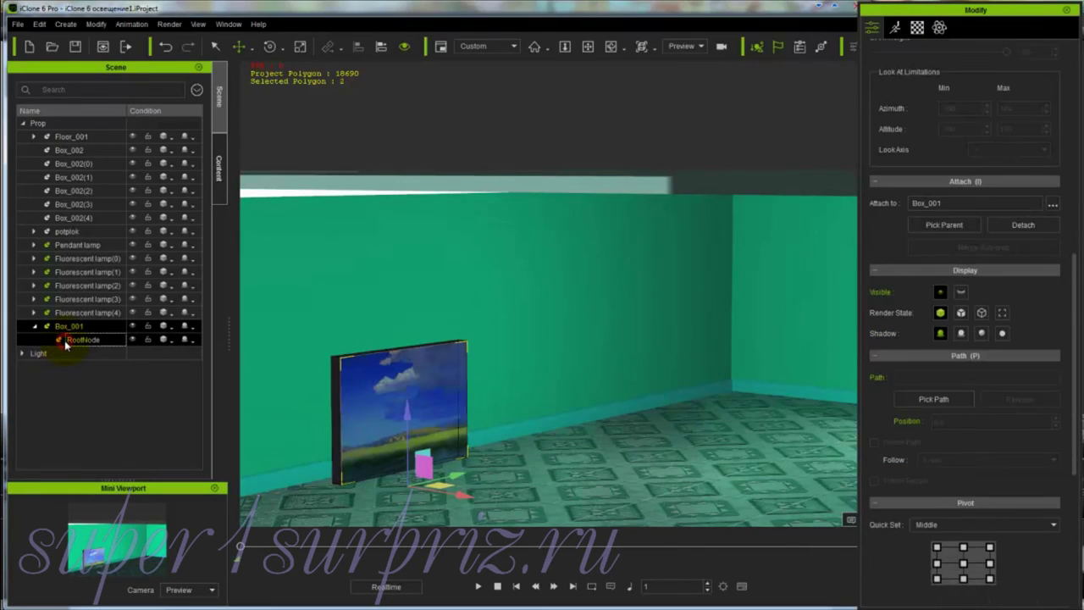
click(468, 485)
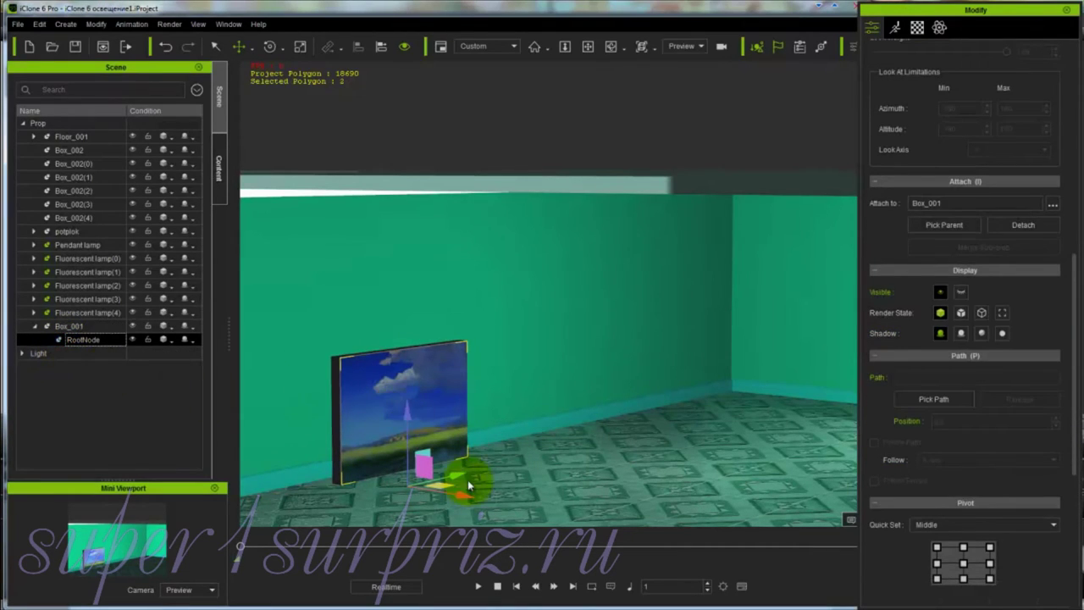
Step: Select Box_001 and move it with the attached picture up onto the long green wall, towards the wall's open end
click(82, 342)
click(71, 326)
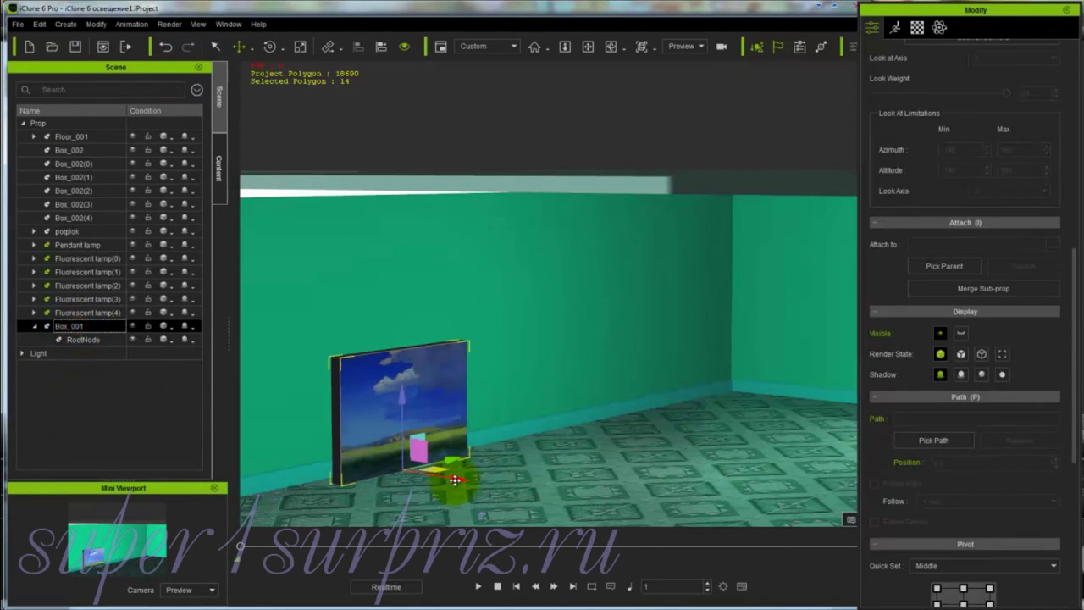
mouse_move(456, 480)
mouse_down()
mouse_move(418, 472)
mouse_move(465, 476)
mouse_up()
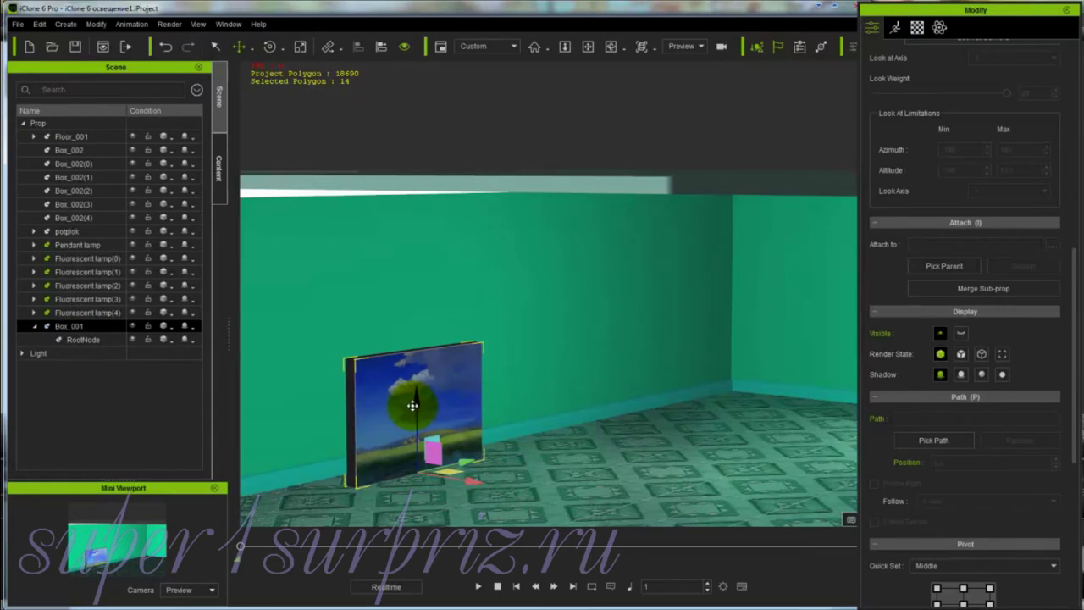
drag(416, 388, 416, 319)
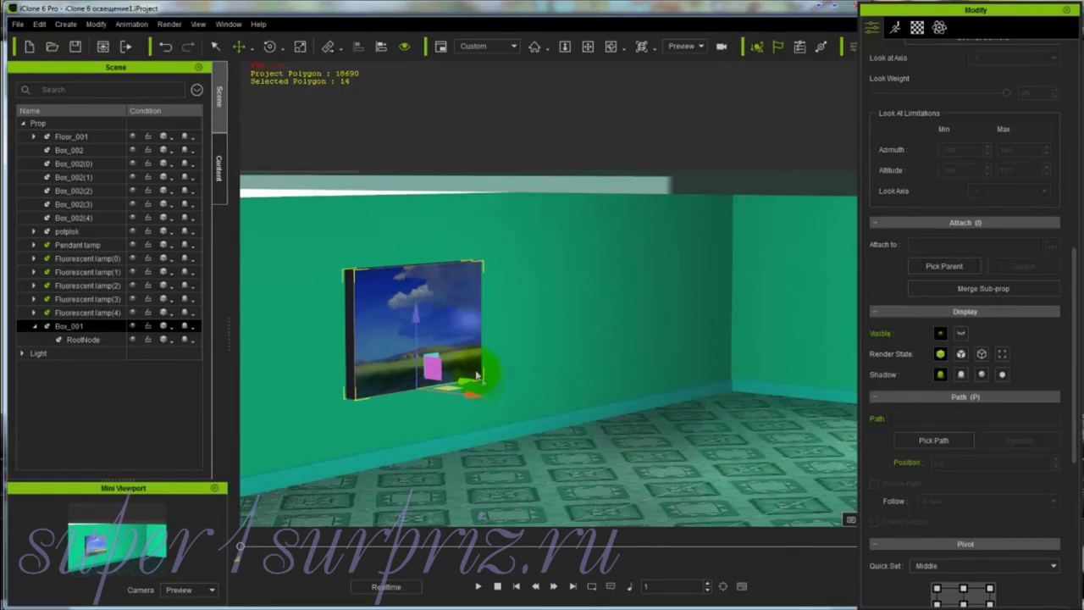
drag(474, 401, 319, 394)
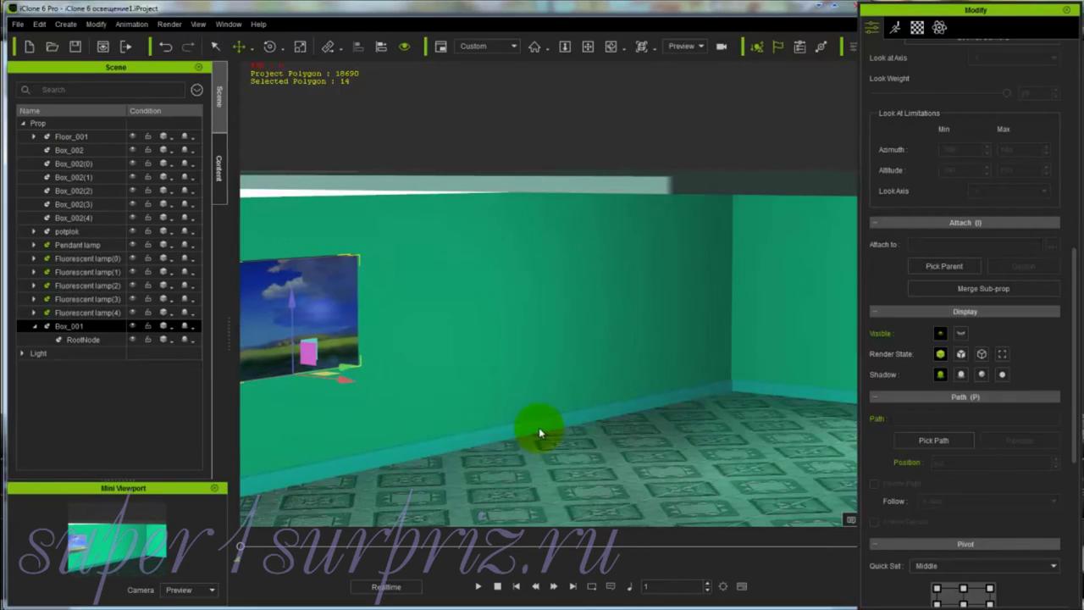
scroll(556, 448, up, 1)
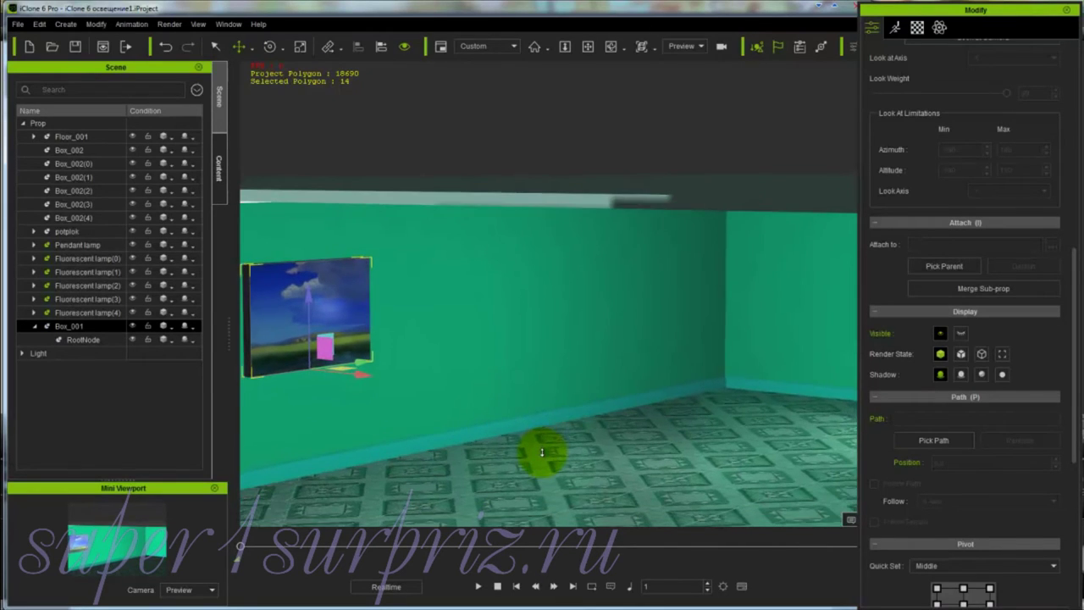
right_drag(557, 448, 423, 321)
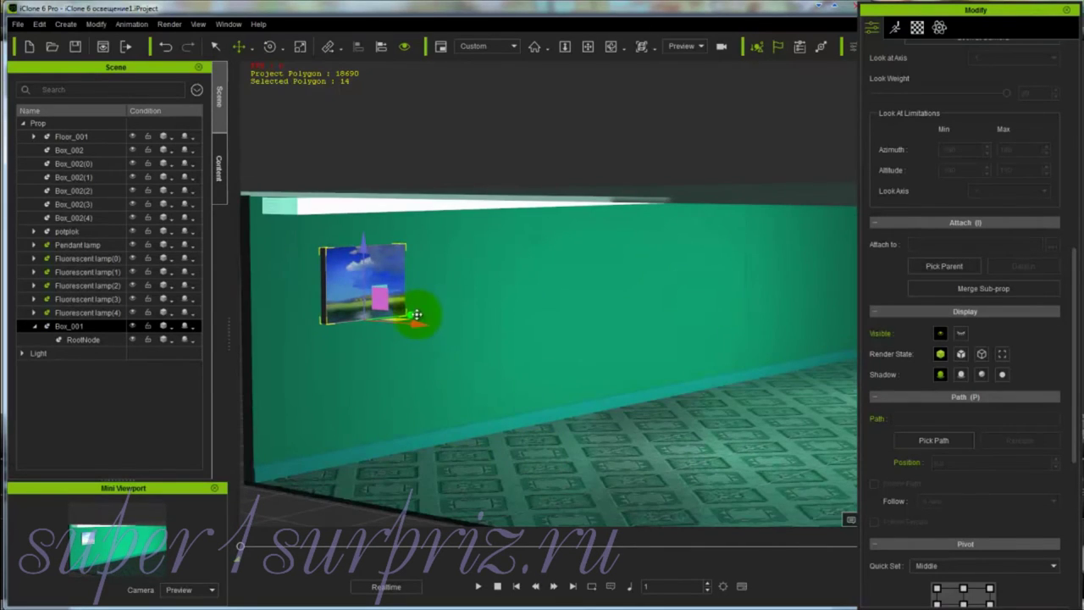
drag(416, 315, 421, 340)
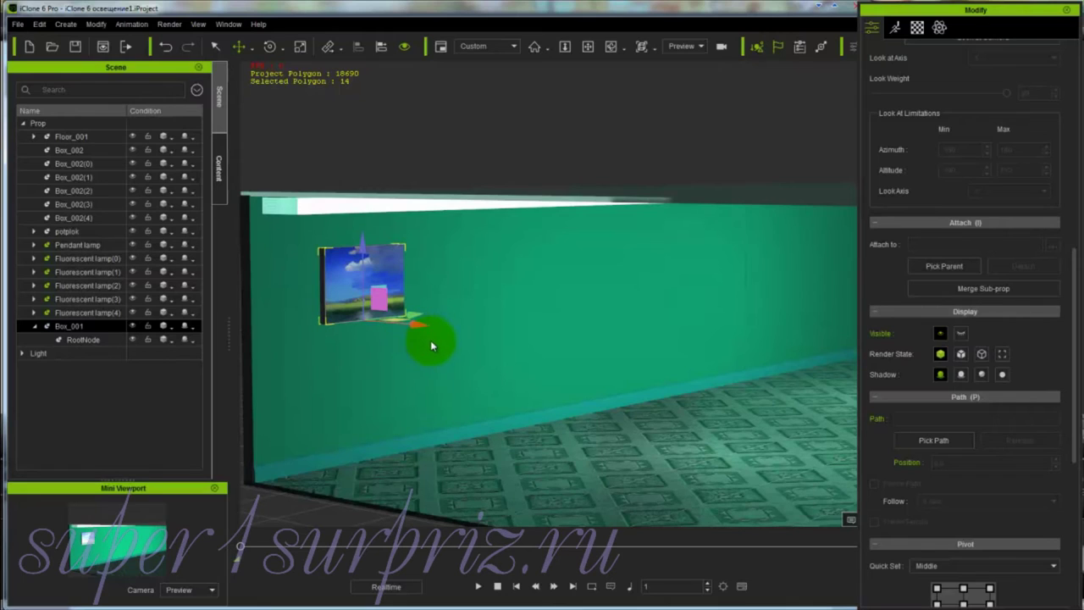
Step: Enlarge the picture box uniformly, lower it to hang below the ceiling strip, and shift it along the wall away from the open end
key(r)
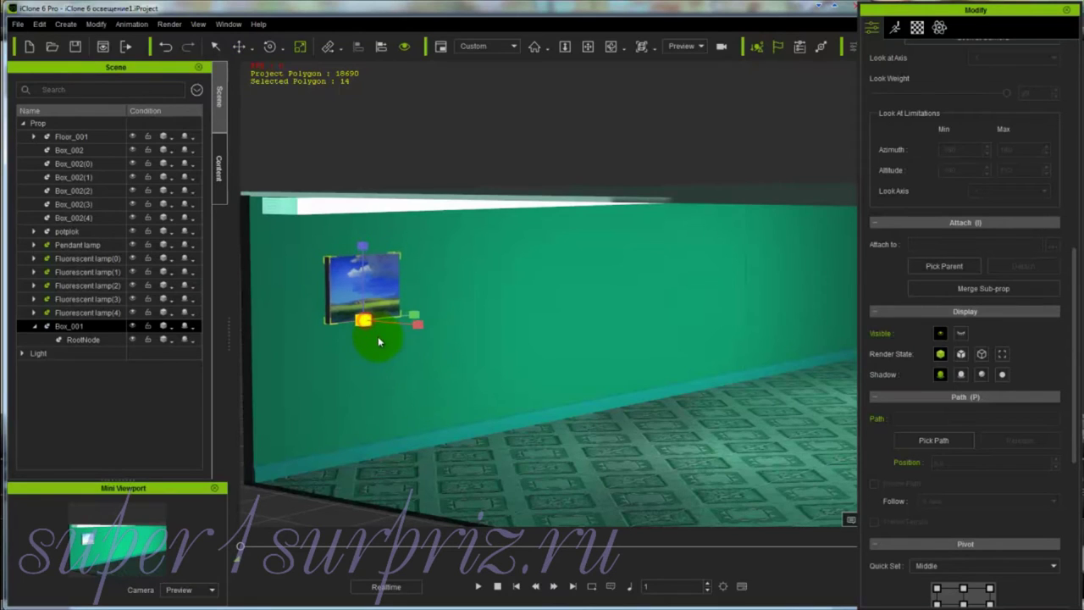
drag(375, 339, 382, 246)
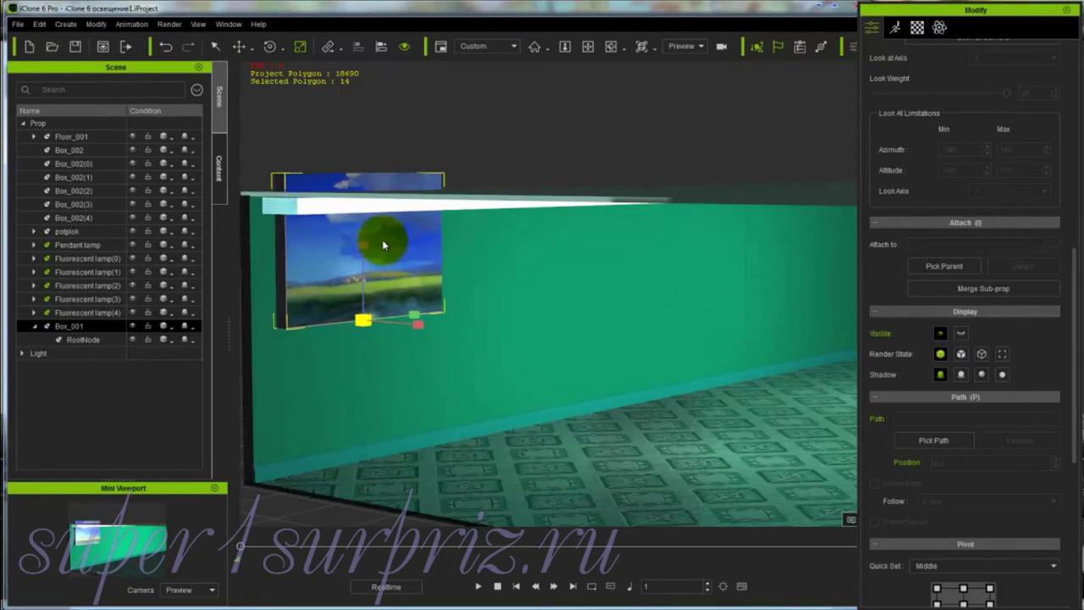
key(w)
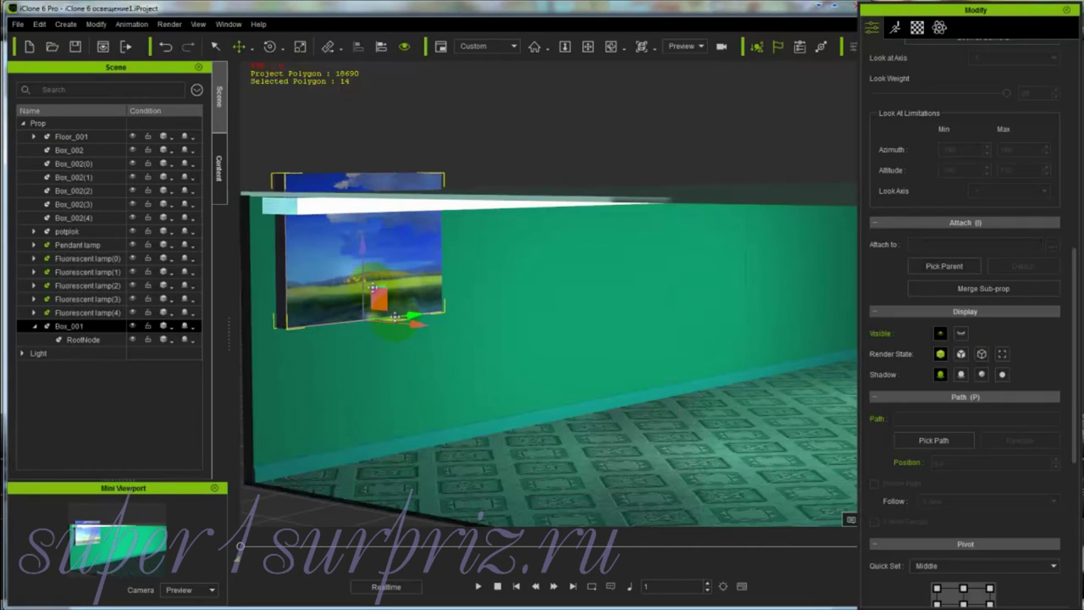
drag(363, 247, 364, 302)
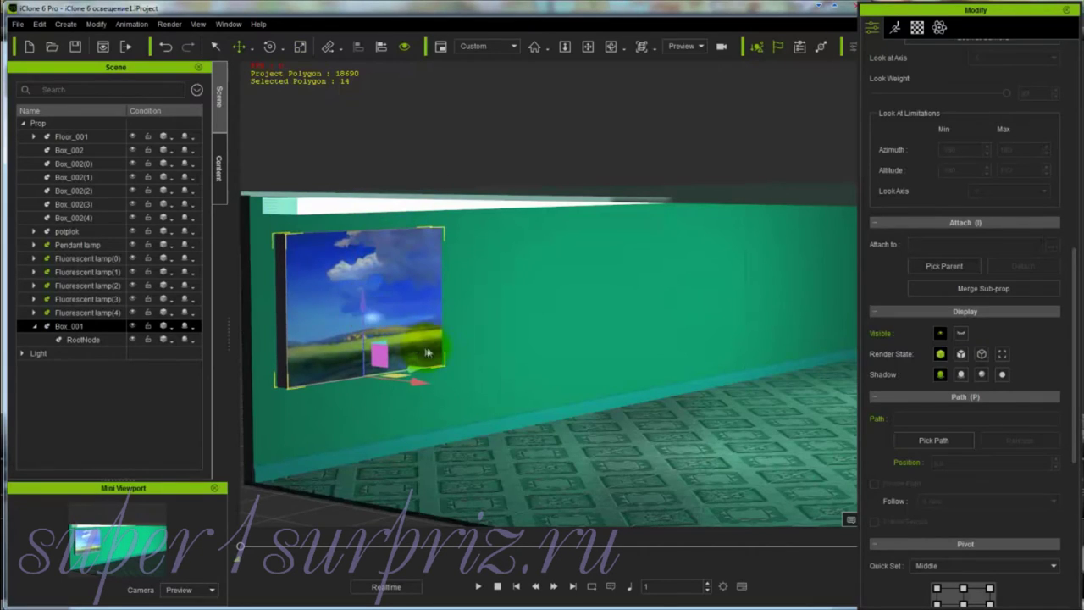
drag(416, 367, 454, 361)
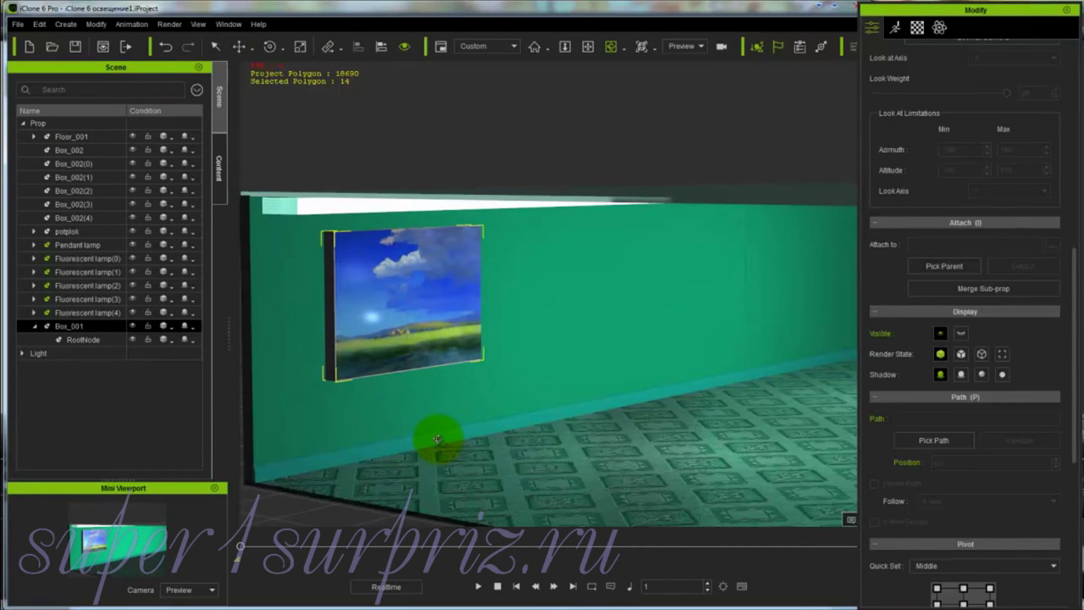
Step: Shift Box_001 with its attached picture slightly towards the long green wall so its back sits against the wall
right_drag(436, 443, 639, 414)
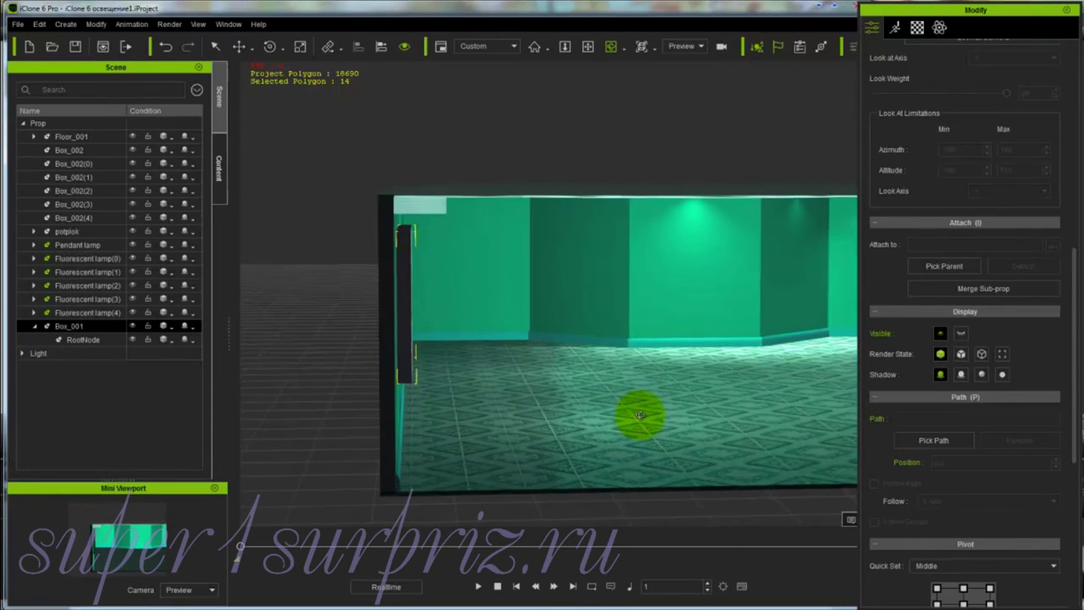
key(w)
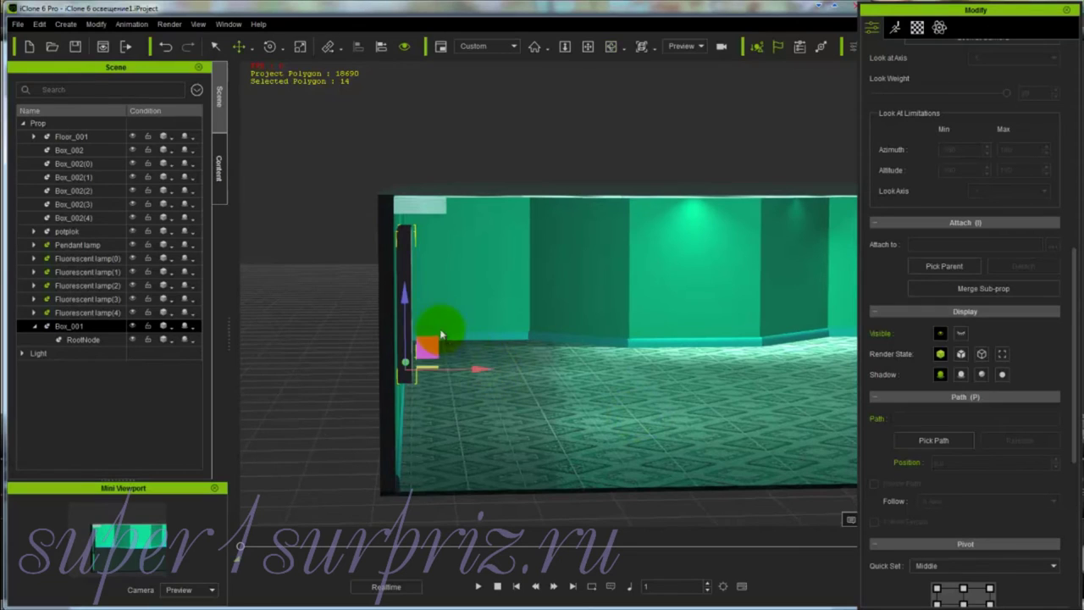
drag(483, 369, 480, 368)
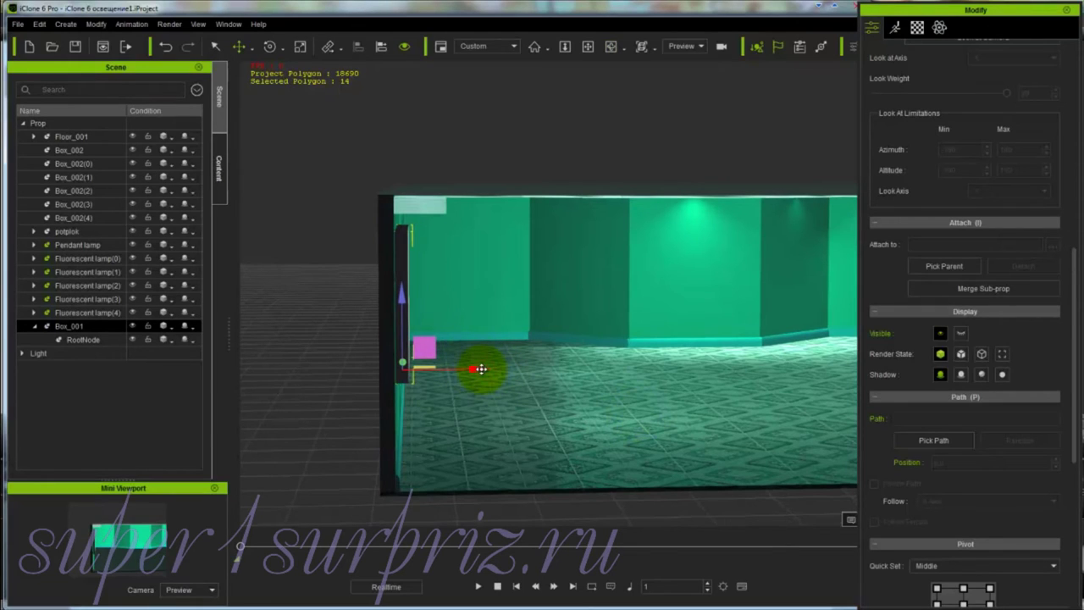
right_drag(519, 438, 330, 416)
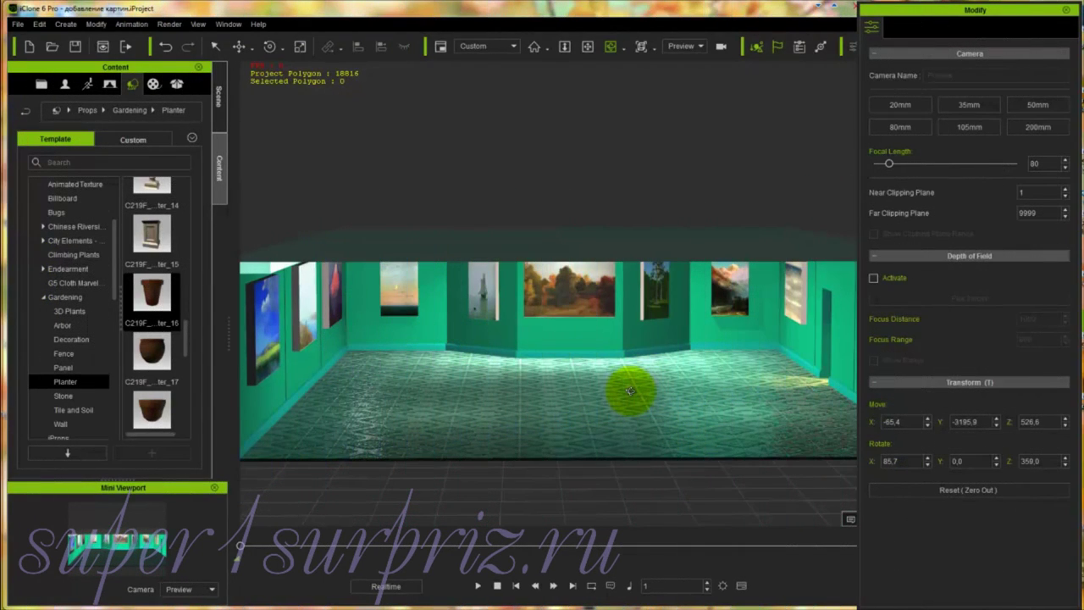
Step: Examine the finished gallery from several angles, checking the pictures hung along all of its walls
mouse_move(629, 390)
middle_down()
mouse_move(624, 418)
mouse_move(634, 382)
mouse_move(621, 383)
middle_up()
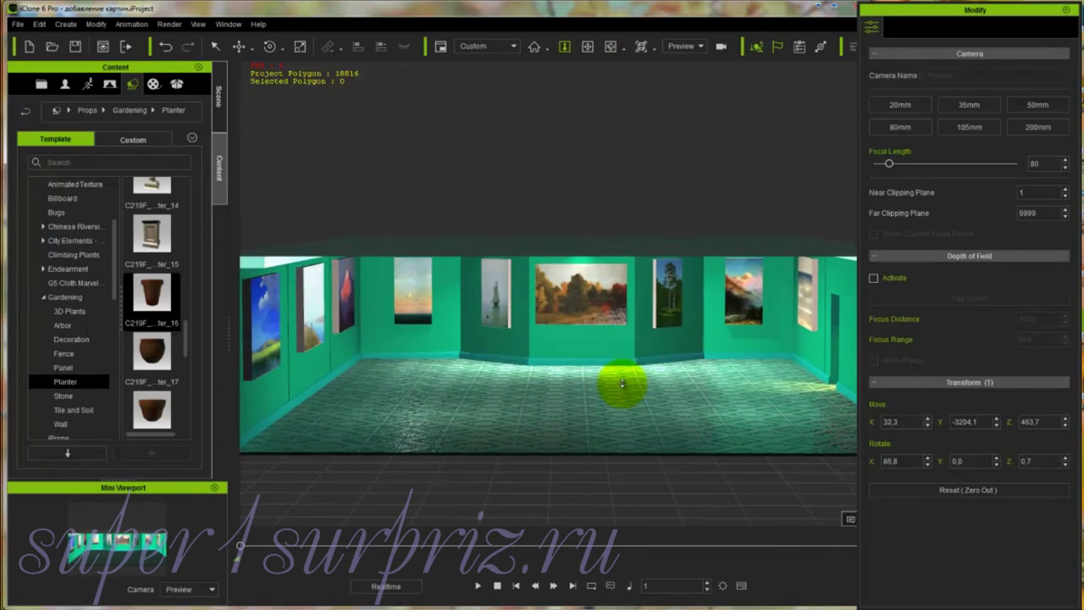
scroll(624, 375, up, 5)
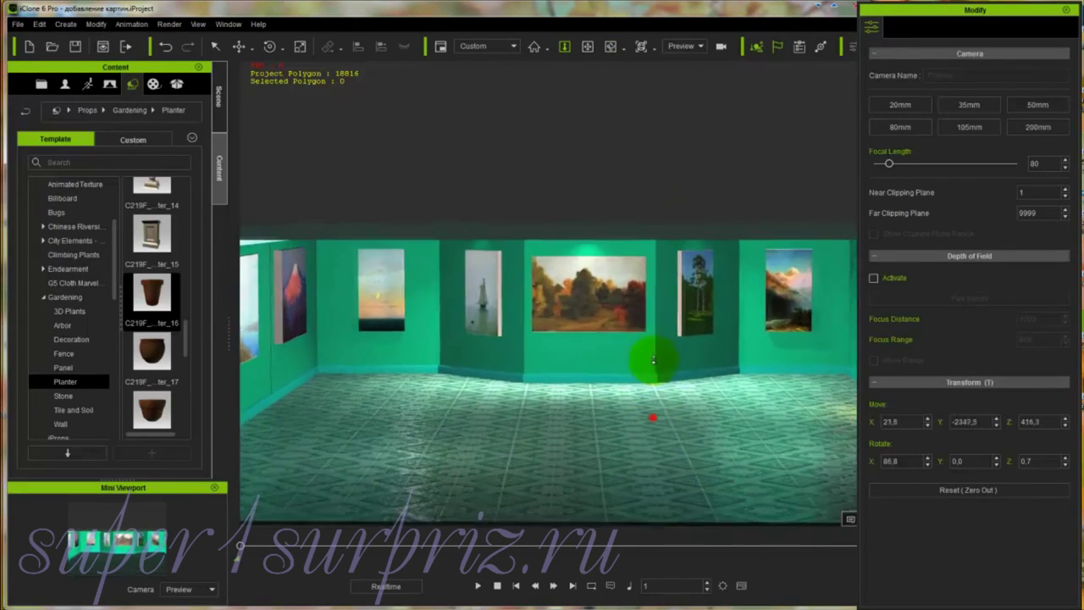
scroll(653, 361, up, 3)
right_drag(621, 444, 457, 449)
middle_drag(519, 435, 597, 425)
right_drag(636, 439, 788, 426)
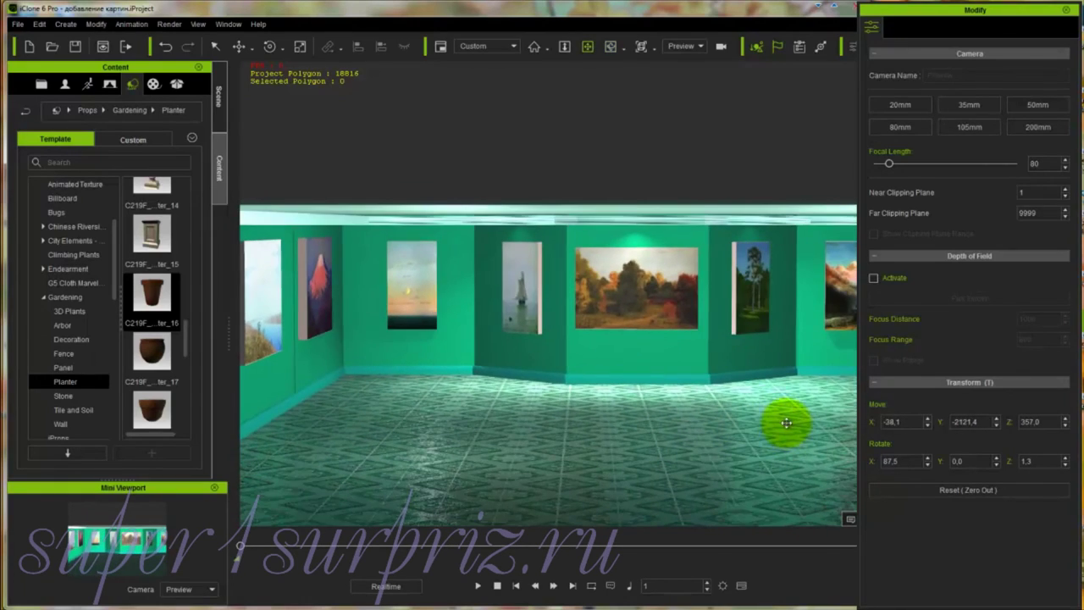
middle_drag(787, 422, 549, 418)
right_drag(570, 447, 787, 427)
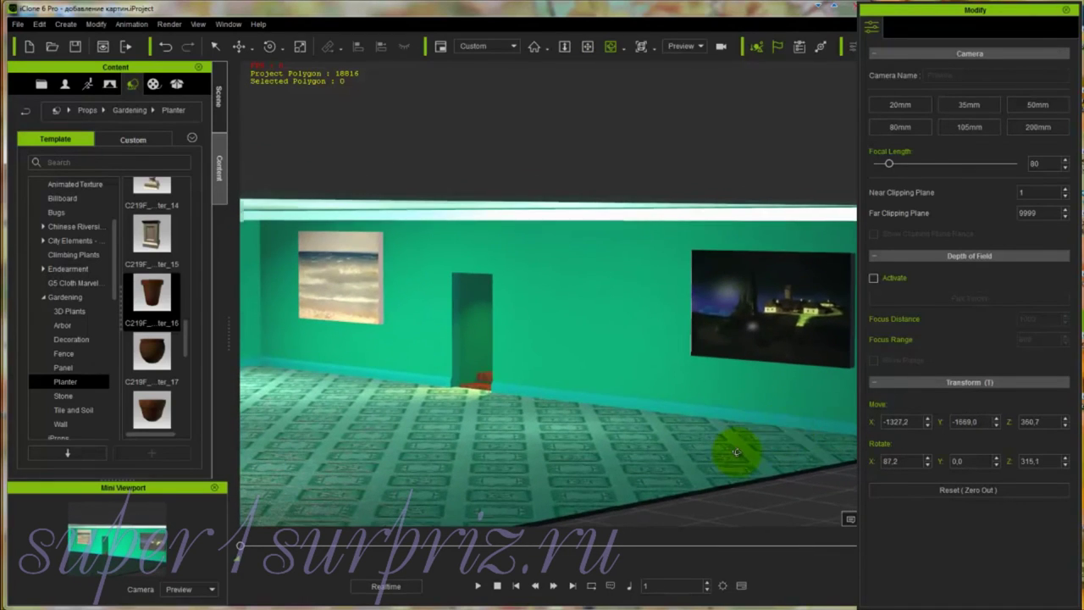
middle_drag(534, 406, 725, 440)
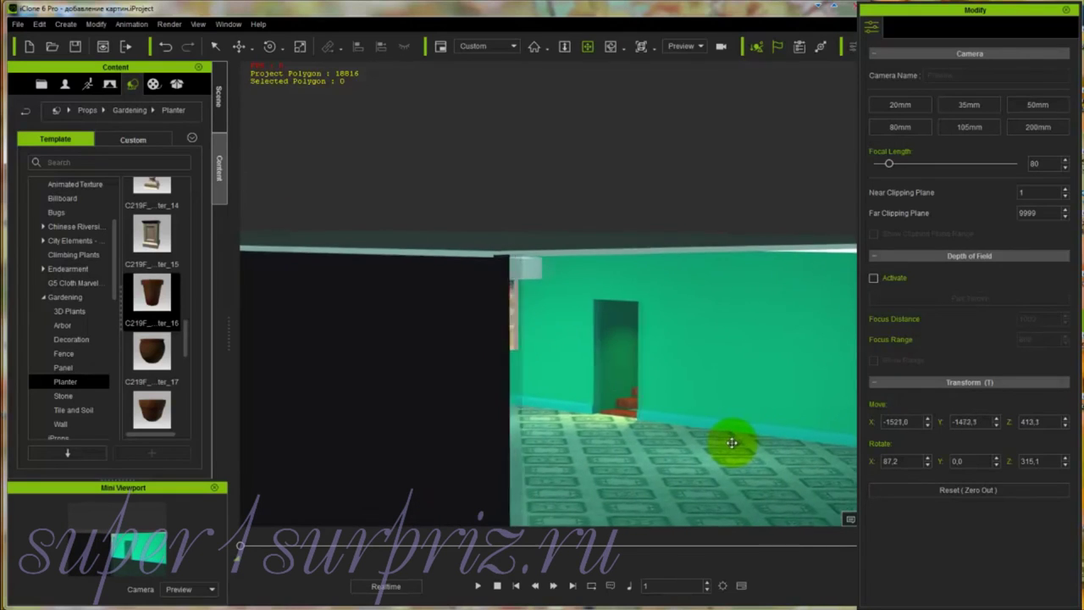
right_drag(753, 439, 508, 460)
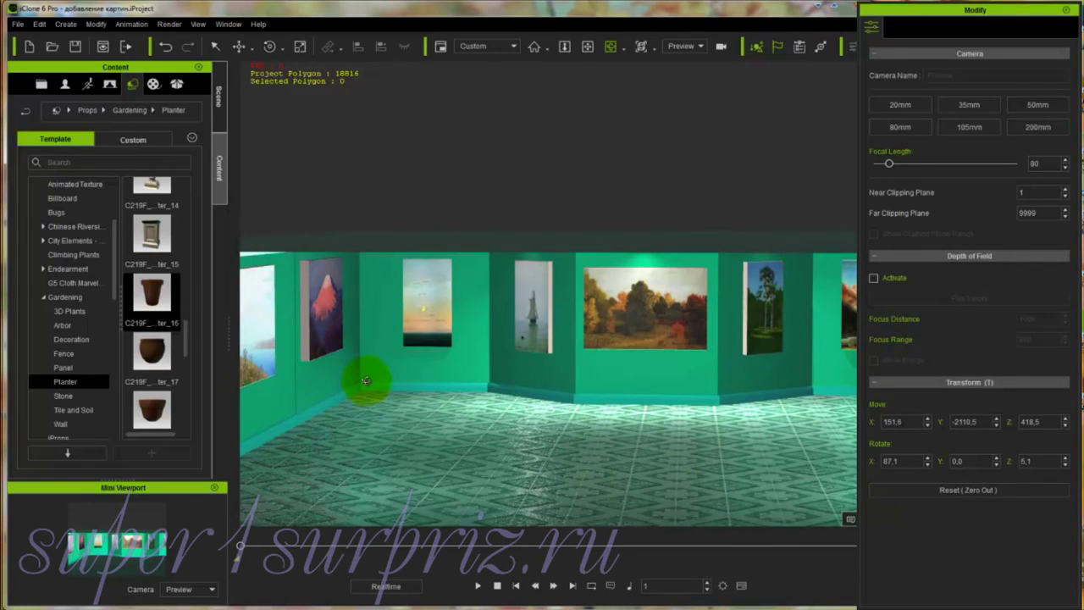
right_drag(596, 404, 771, 375)
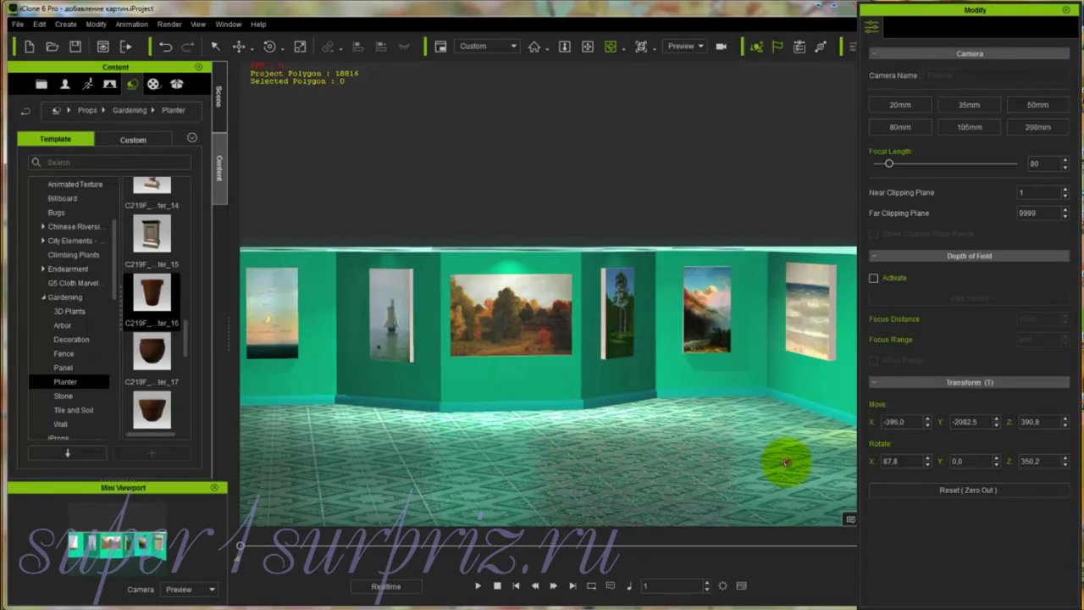
right_drag(786, 461, 835, 429)
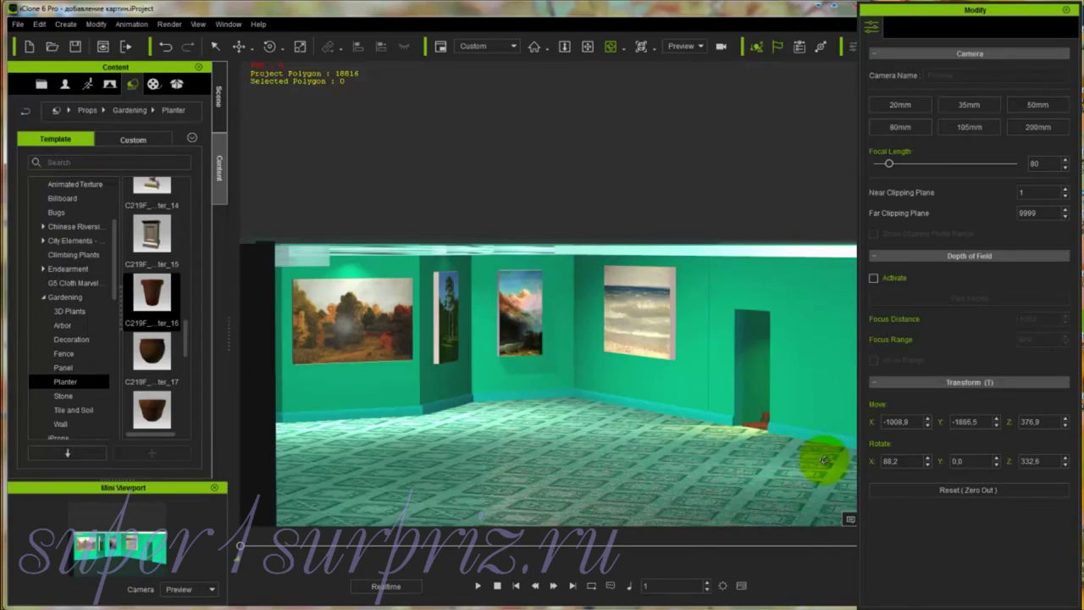
right_drag(638, 483, 460, 506)
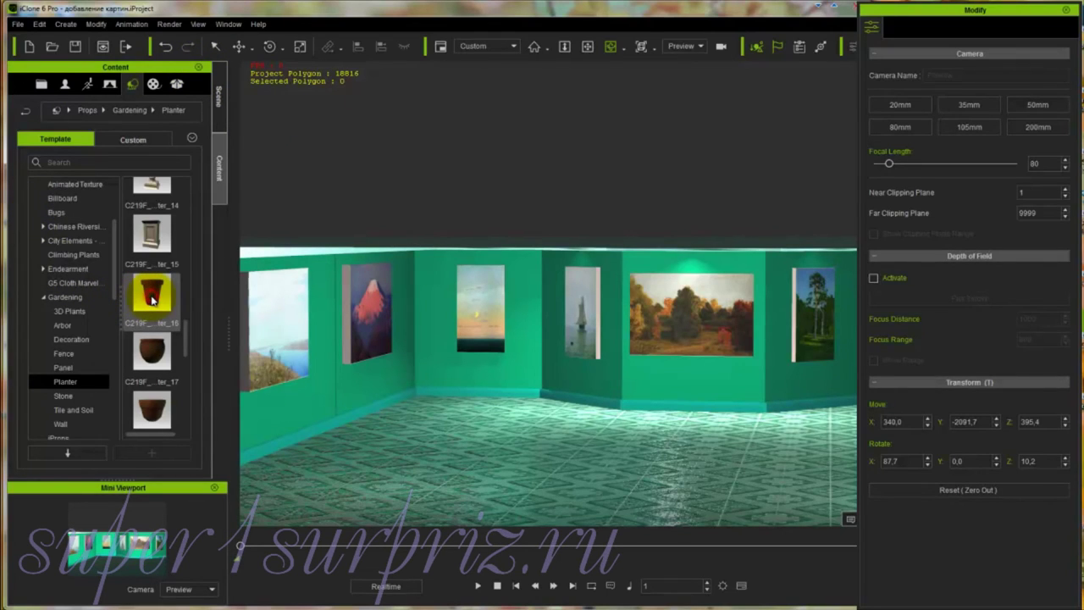
Step: Add Planter_16 from the Gardening Planter props to the gallery floor and enlarge it uniformly to a scale of about 235.5
drag(152, 298, 511, 483)
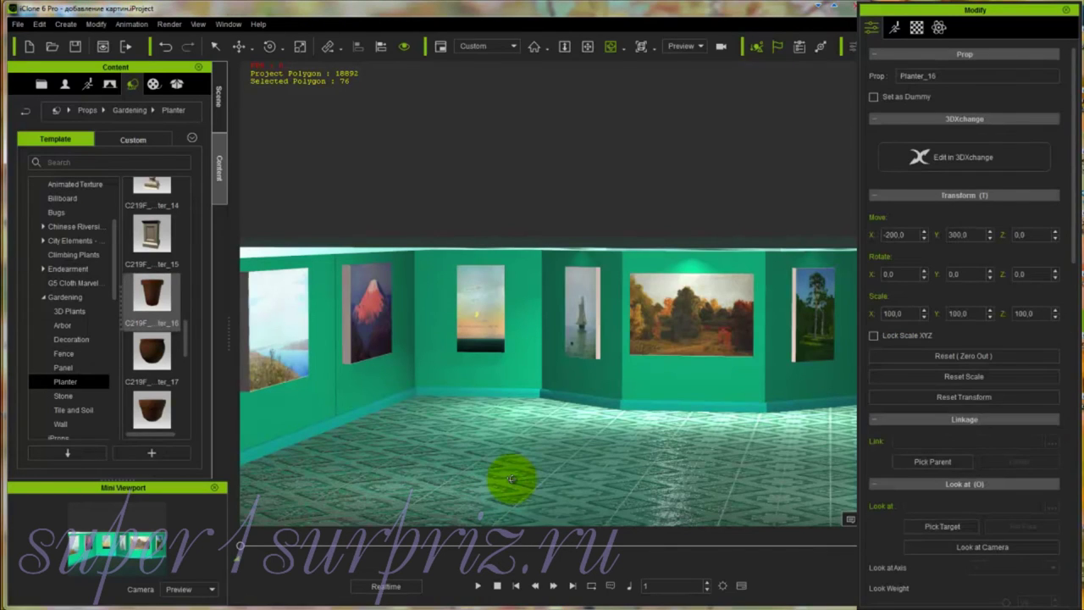
drag(512, 482, 519, 397)
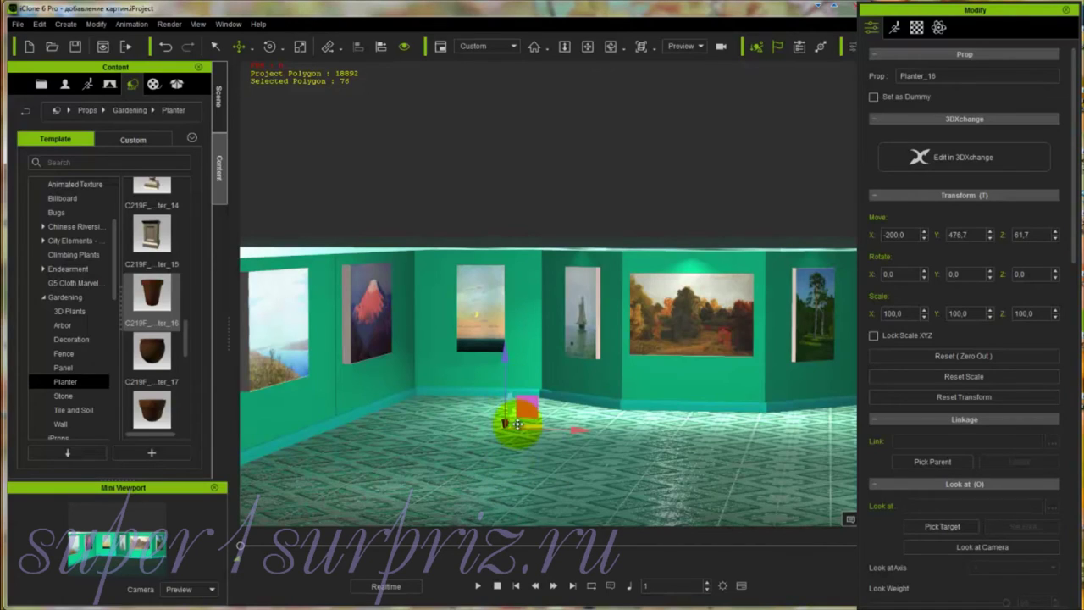
key(r)
drag(505, 423, 502, 332)
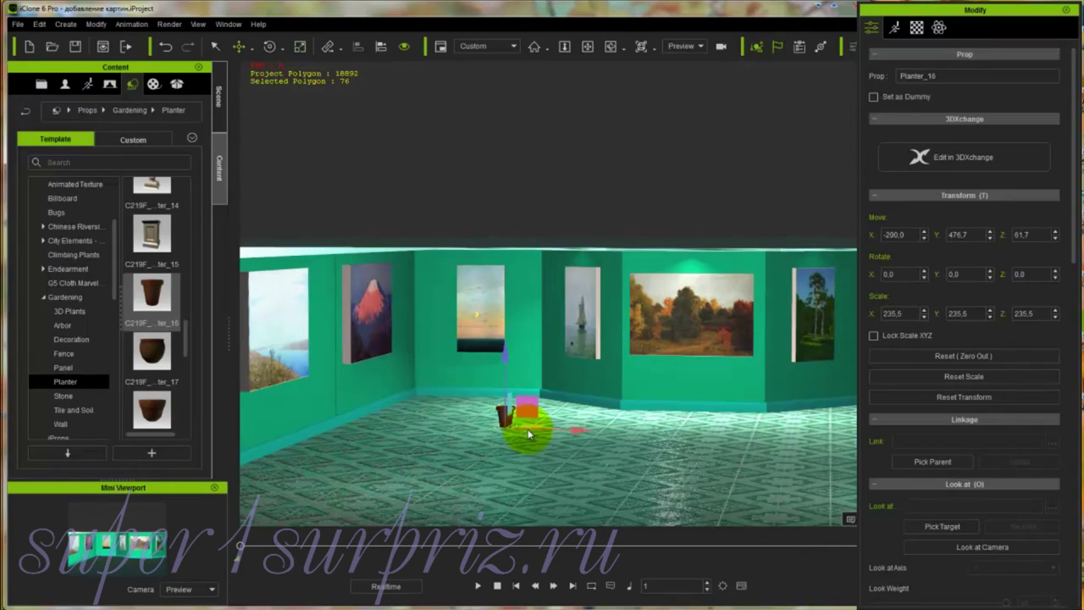
Step: Move the planter into the corner between the volcano and sunset pictures and lower it to the floor, at about X -527.8, Y 1160.2, Z 24.5
drag(582, 432, 473, 366)
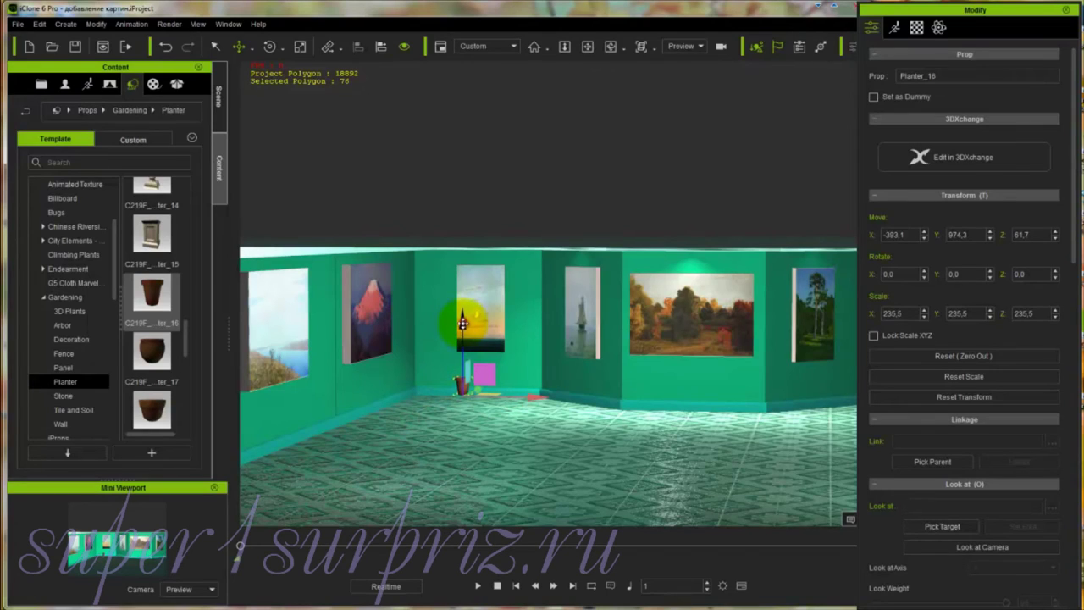
drag(459, 319, 459, 340)
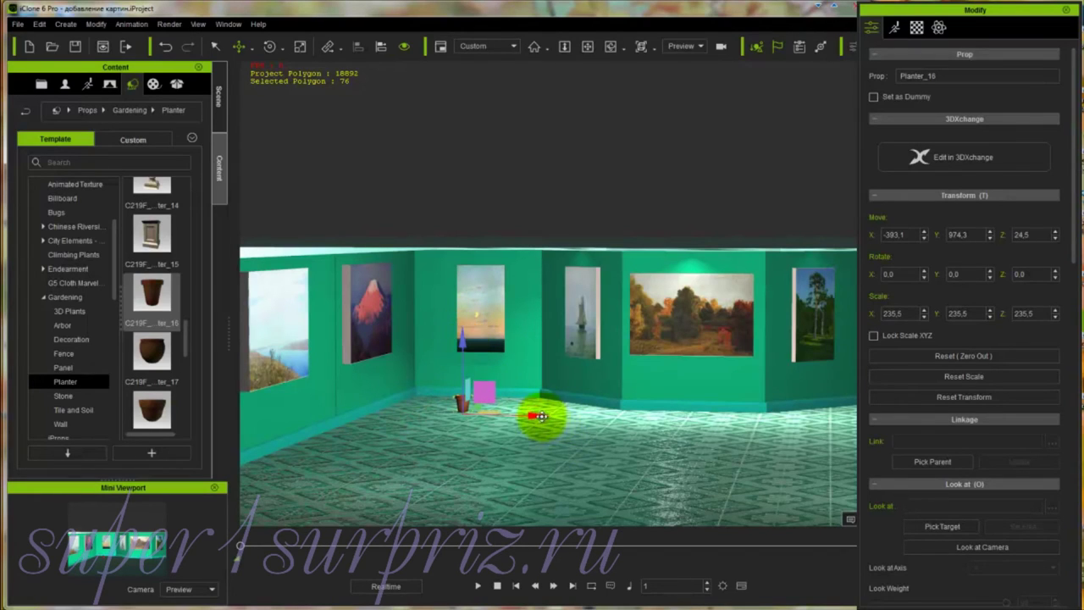
drag(534, 414, 492, 405)
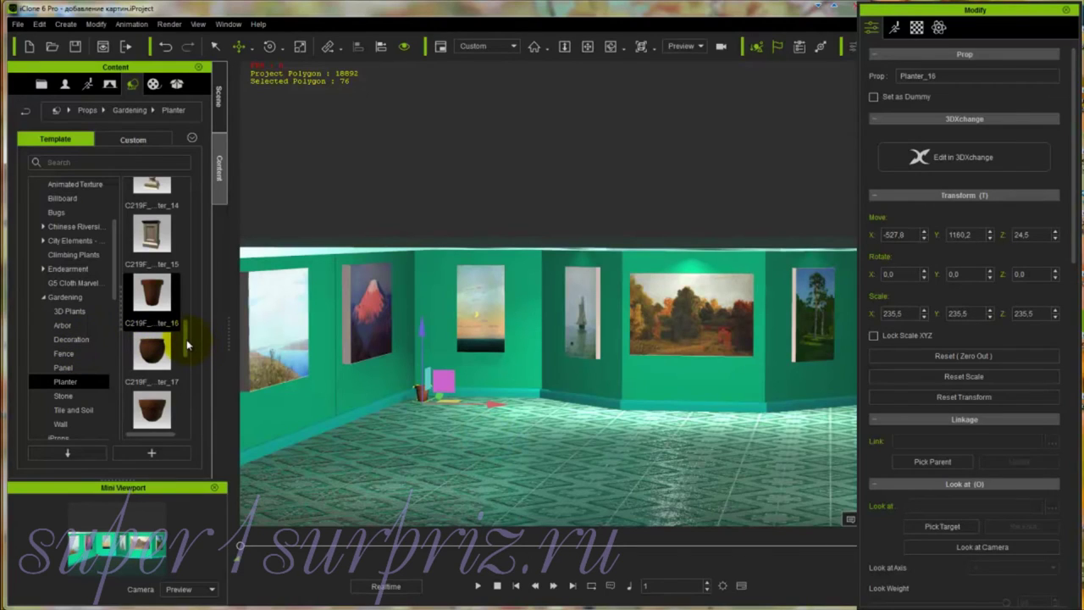
Step: Add fan plant version 2 from the Tropical Worldbuilder Plants props to the floor near the corner planter
click(43, 298)
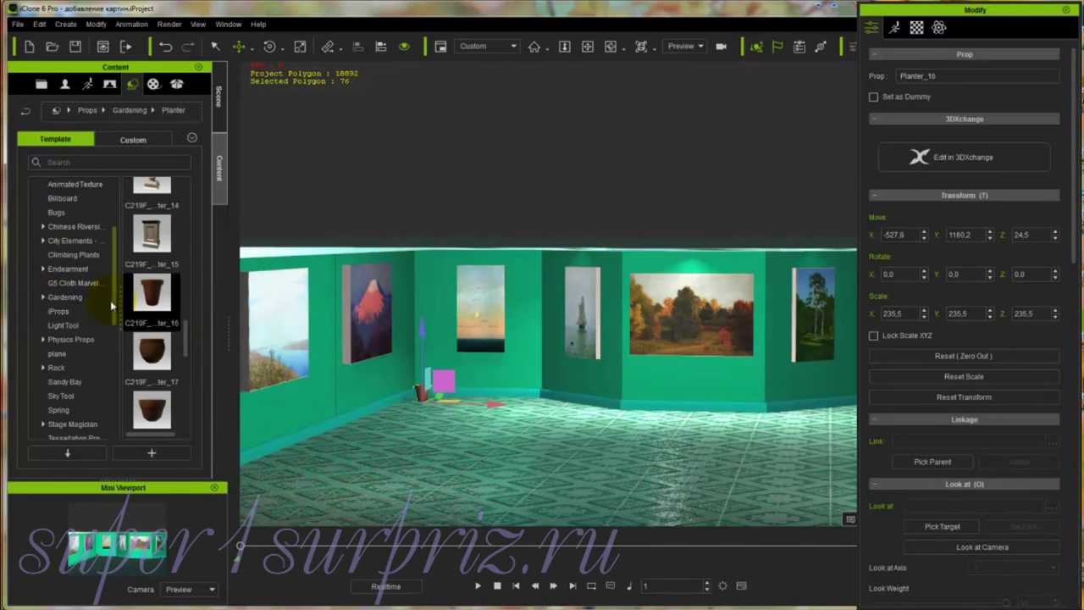
drag(113, 294, 113, 337)
click(62, 367)
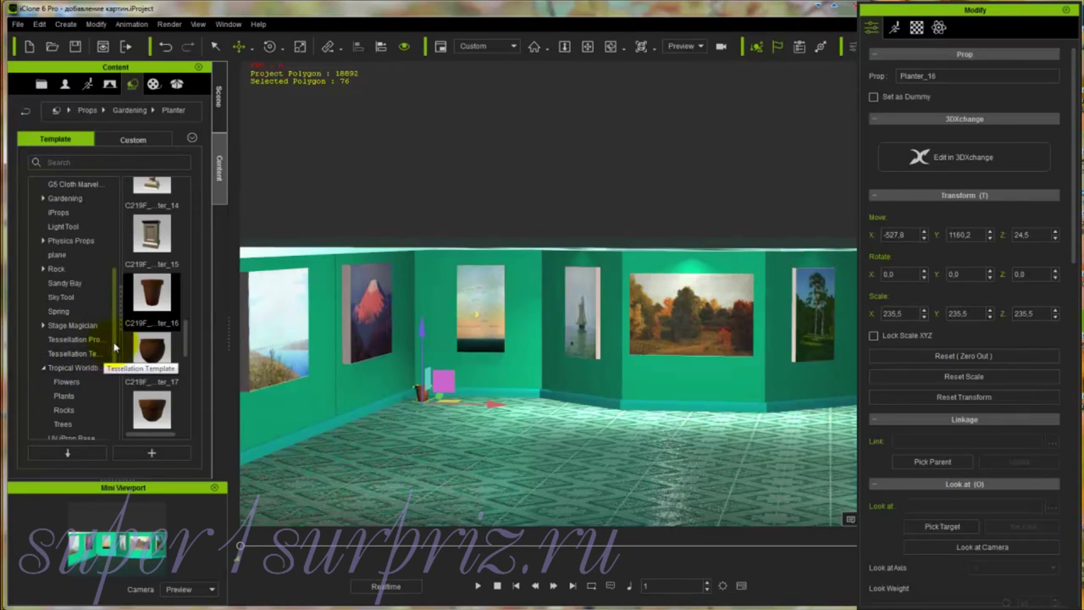
drag(112, 354, 115, 362)
click(64, 353)
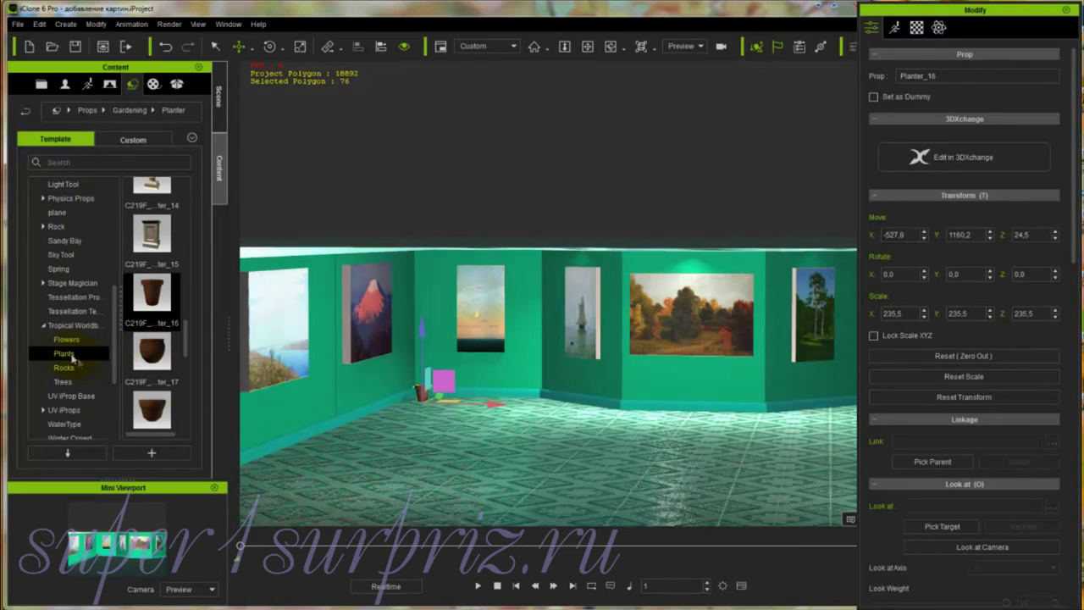
drag(190, 373, 192, 193)
click(155, 259)
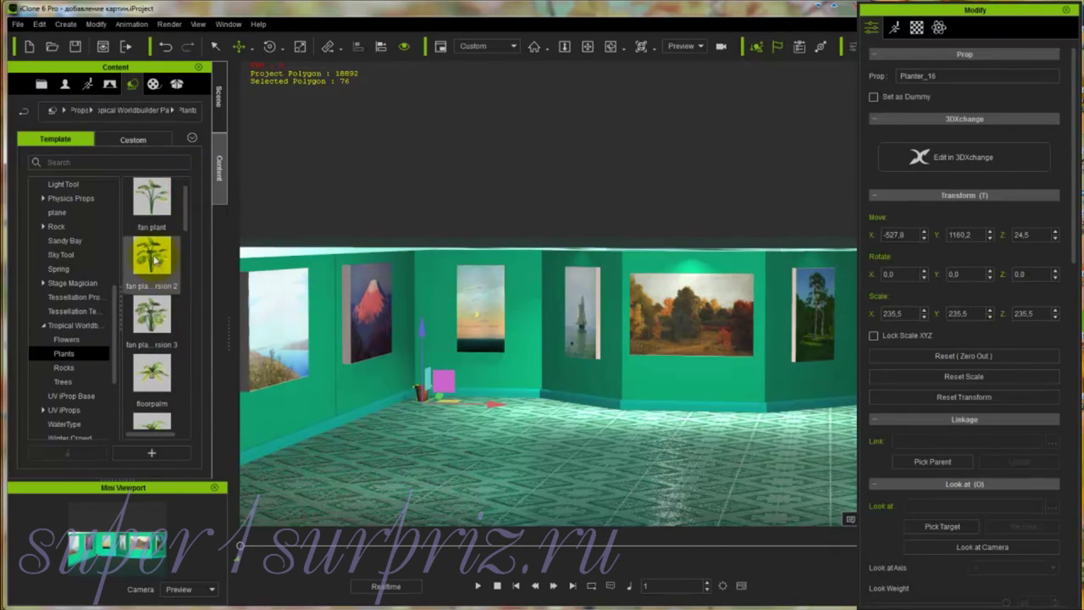
drag(151, 263, 450, 447)
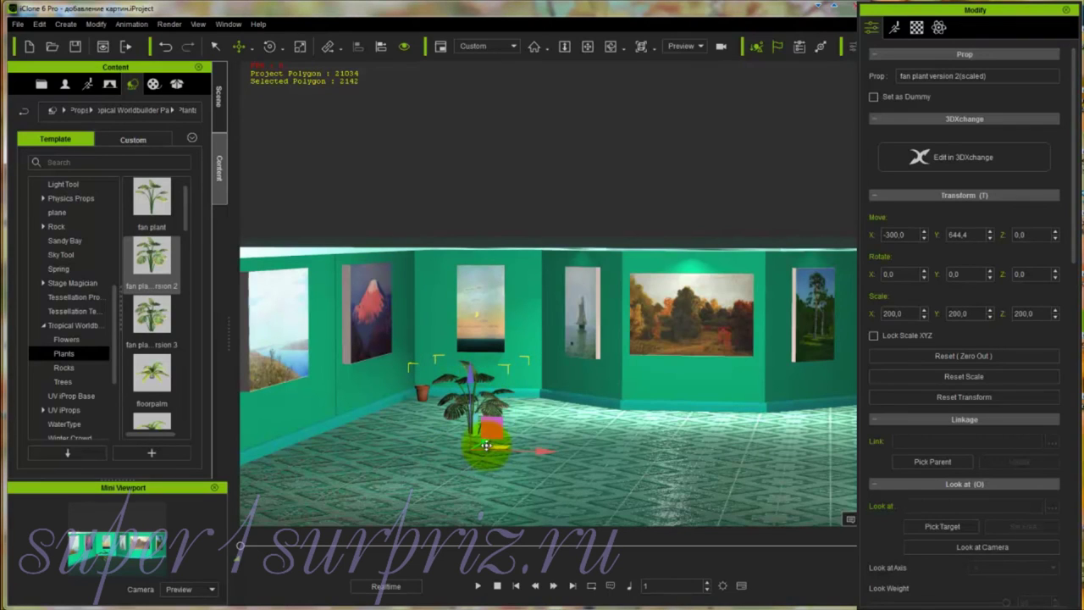
Step: Move the fan plant into the corner planter and raise it to fit the pot, at about X -532.7, Y 1165.8, Z 33.7
mouse_move(489, 437)
mouse_down()
mouse_move(595, 421)
mouse_move(487, 402)
mouse_move(434, 408)
mouse_move(441, 392)
mouse_up()
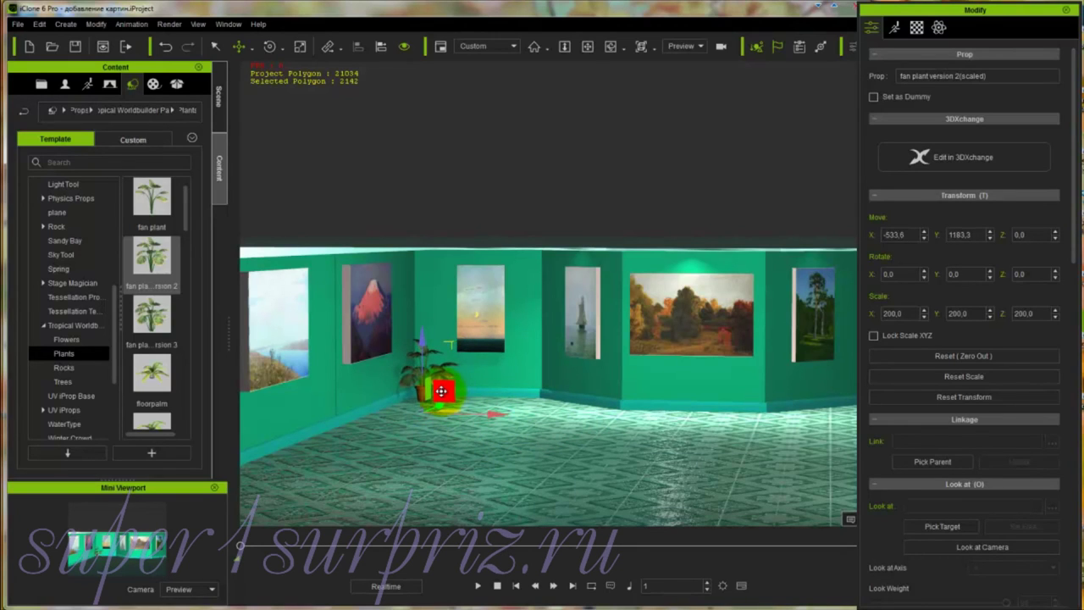
scroll(472, 435, up, 5)
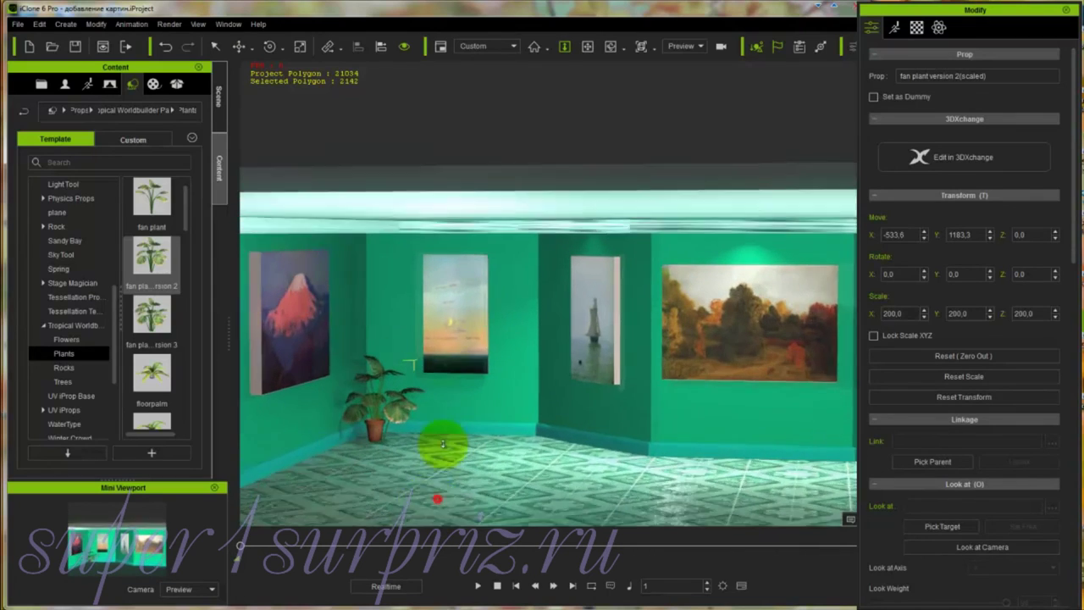
scroll(442, 444, up, 3)
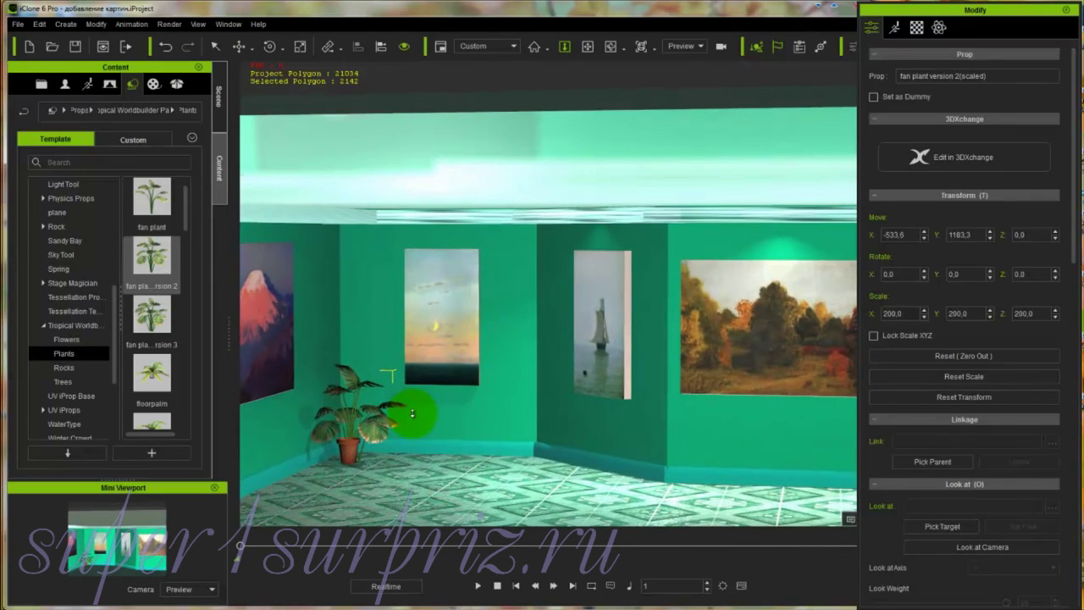
drag(349, 416, 349, 387)
drag(366, 440, 408, 468)
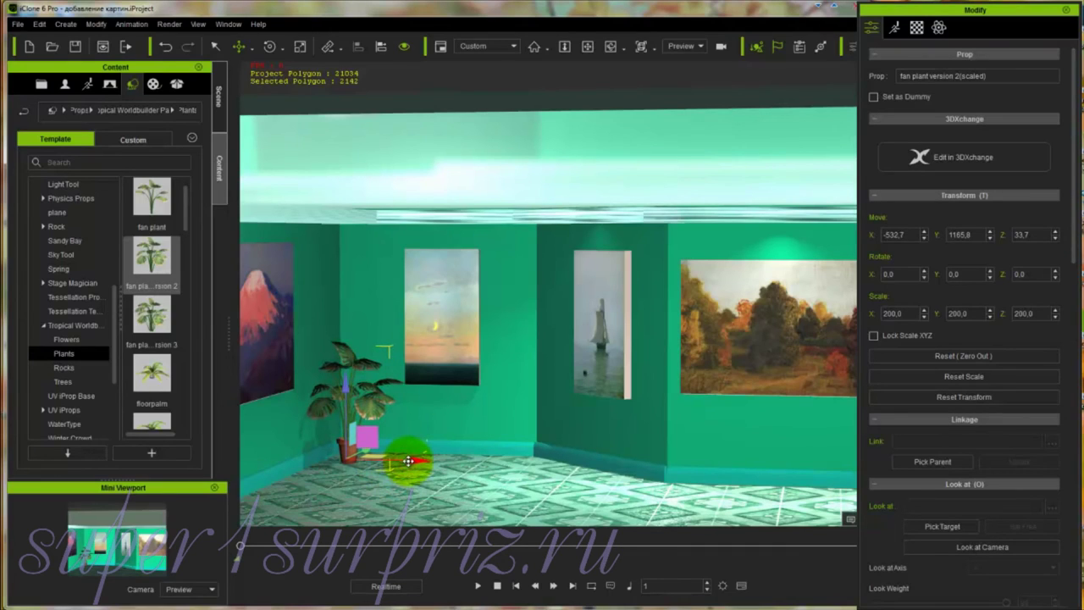
drag(408, 460, 387, 395)
Step: Select the fan plant in the scene list and attach it to Planter_16 as its parent
click(219, 97)
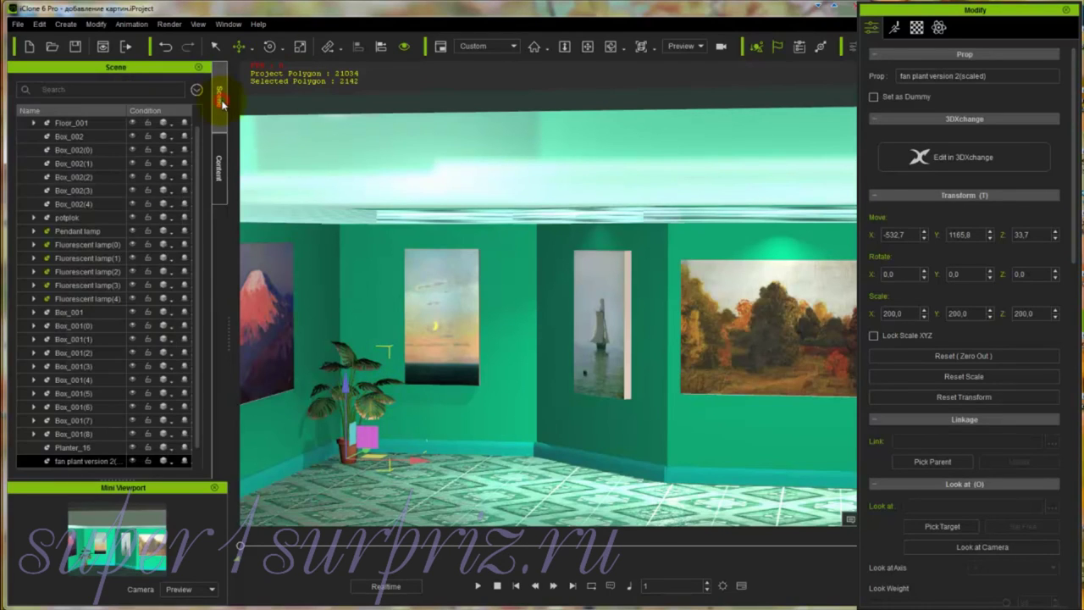
scroll(194, 254, down, 1)
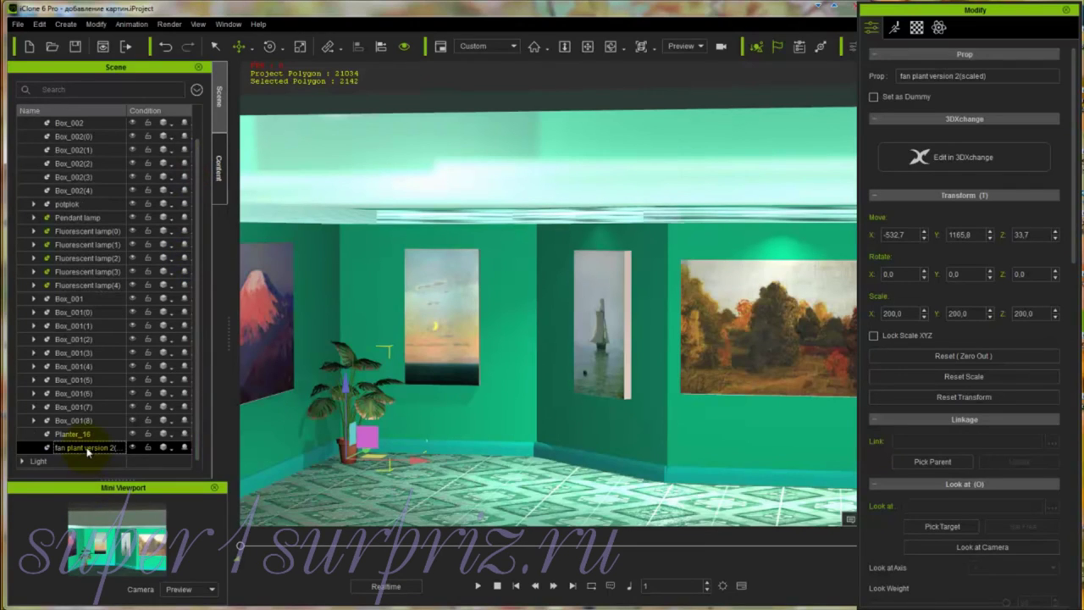
click(297, 478)
click(352, 455)
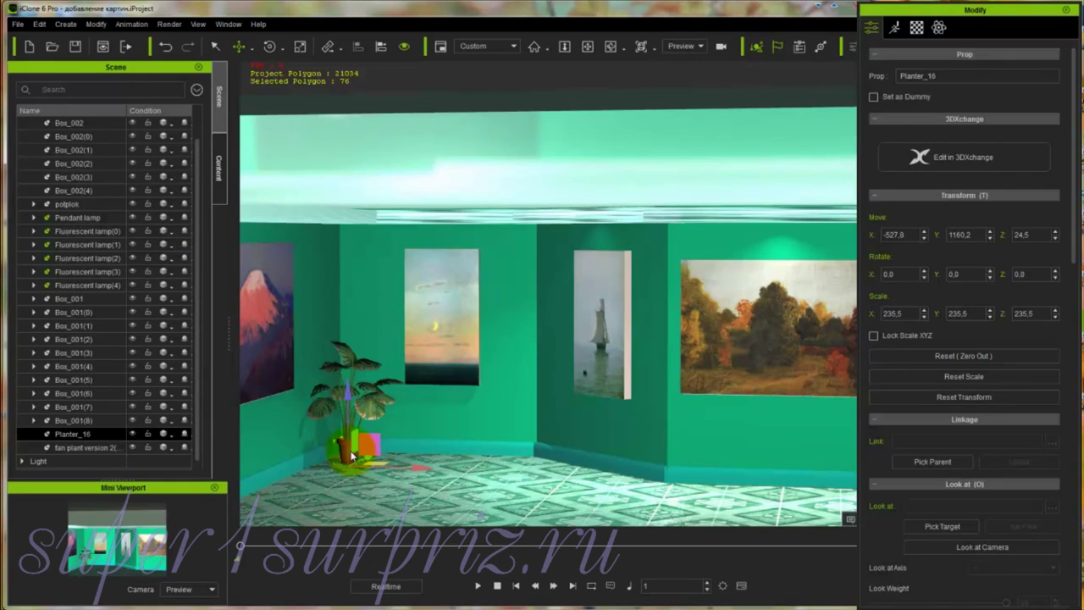
click(74, 448)
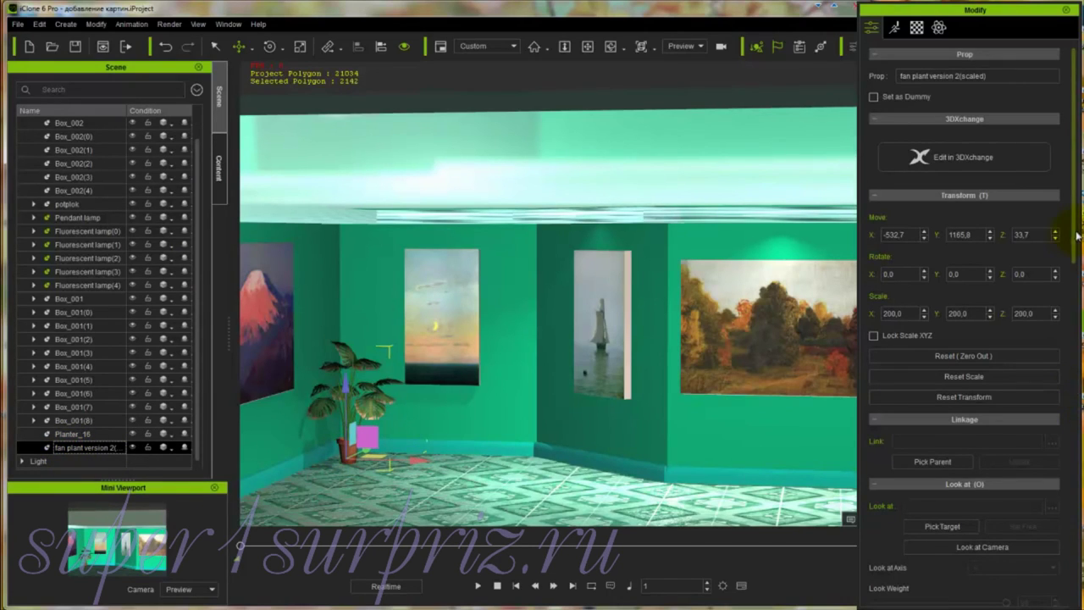
drag(1076, 245, 1071, 413)
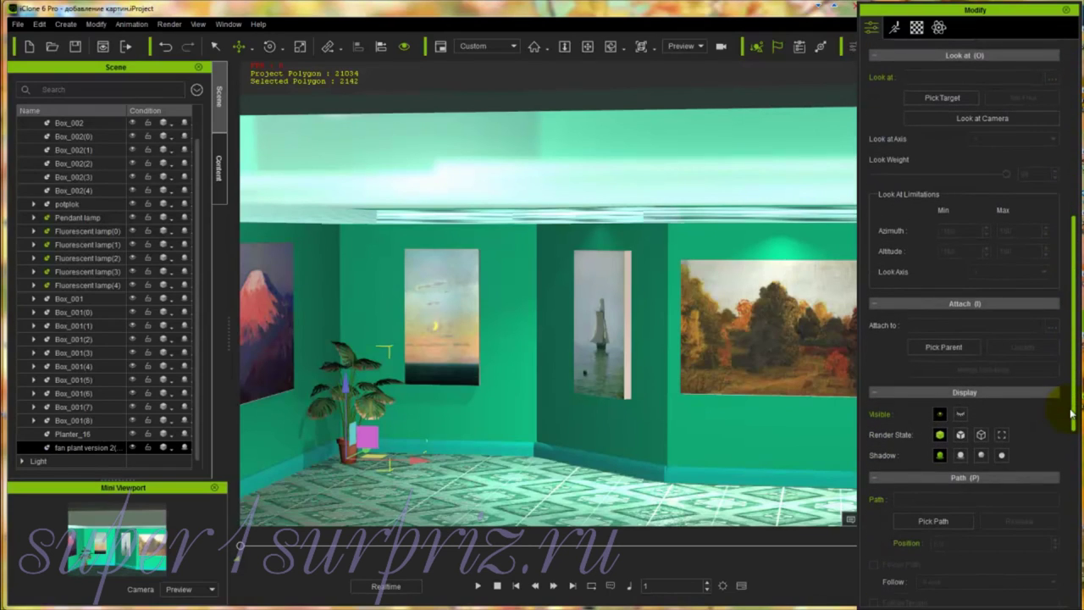
click(943, 347)
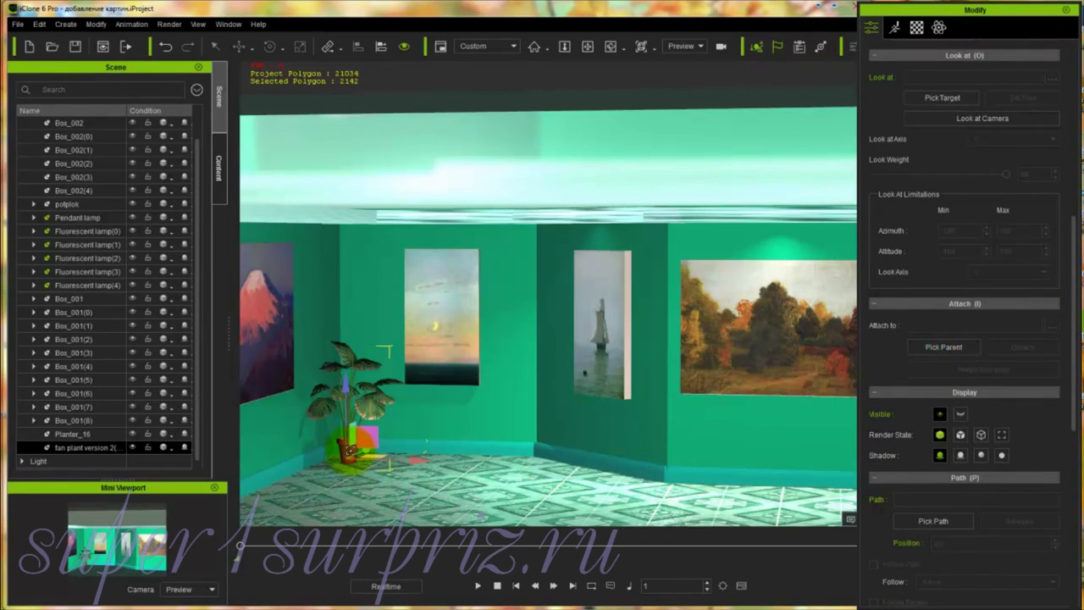
click(349, 449)
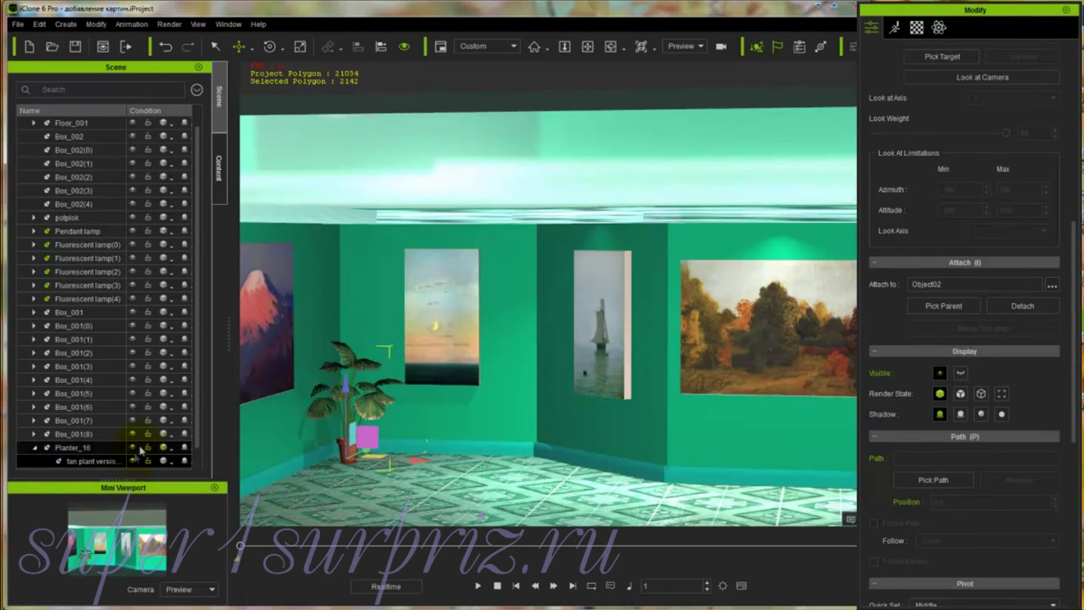
Step: Duplicate Planter_16 with its fan plant and move the copy into the opposite corner between the mountain and sea pictures
click(76, 447)
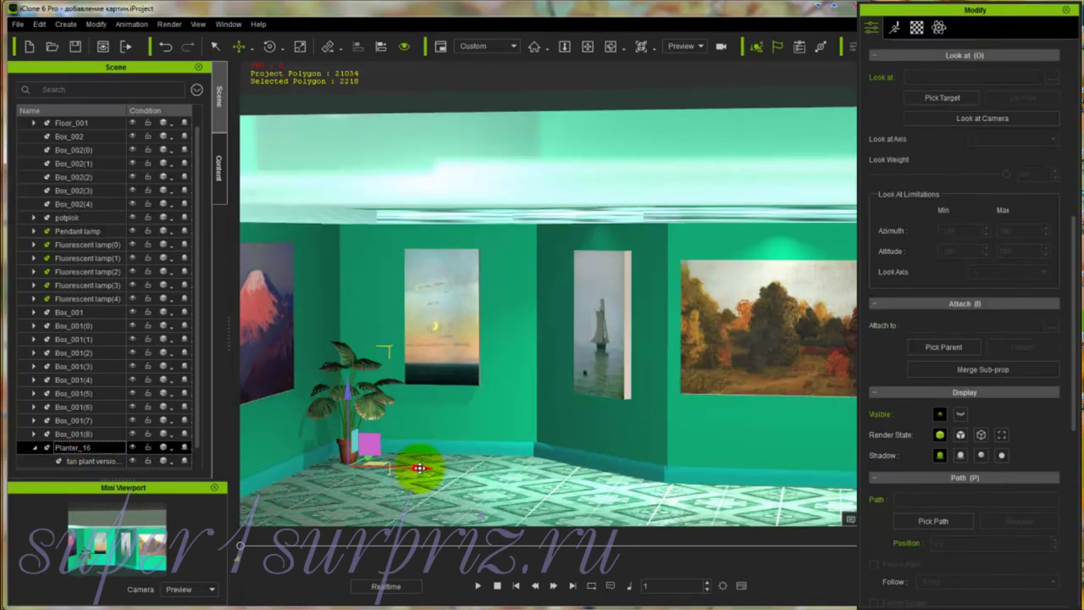
mouse_move(418, 468)
ctrl+mouse_down()
mouse_move(508, 467)
mouse_move(639, 495)
ctrl+mouse_up()
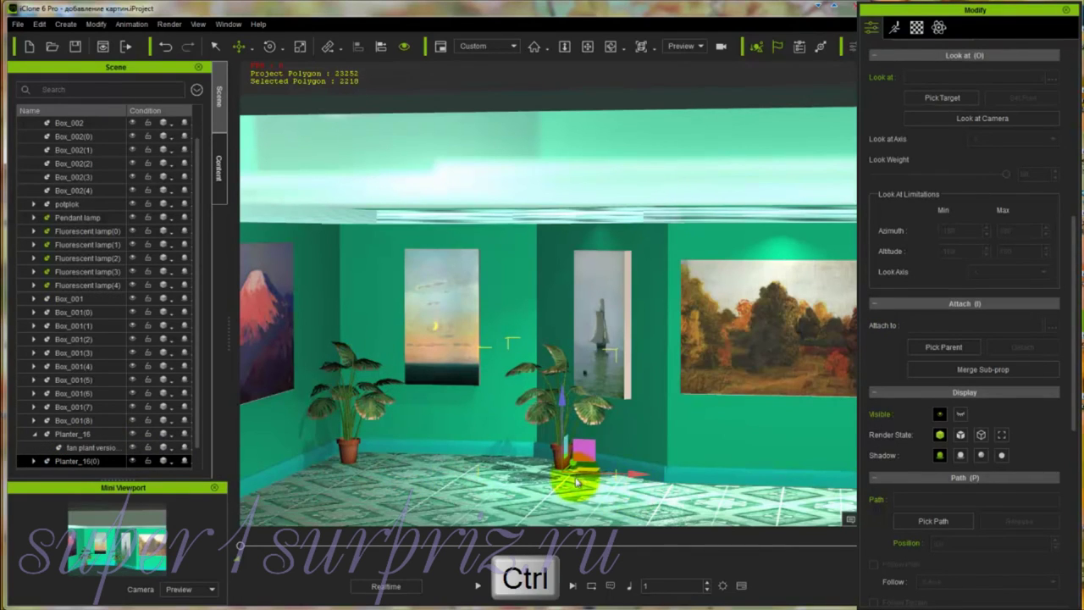
drag(582, 471, 584, 488)
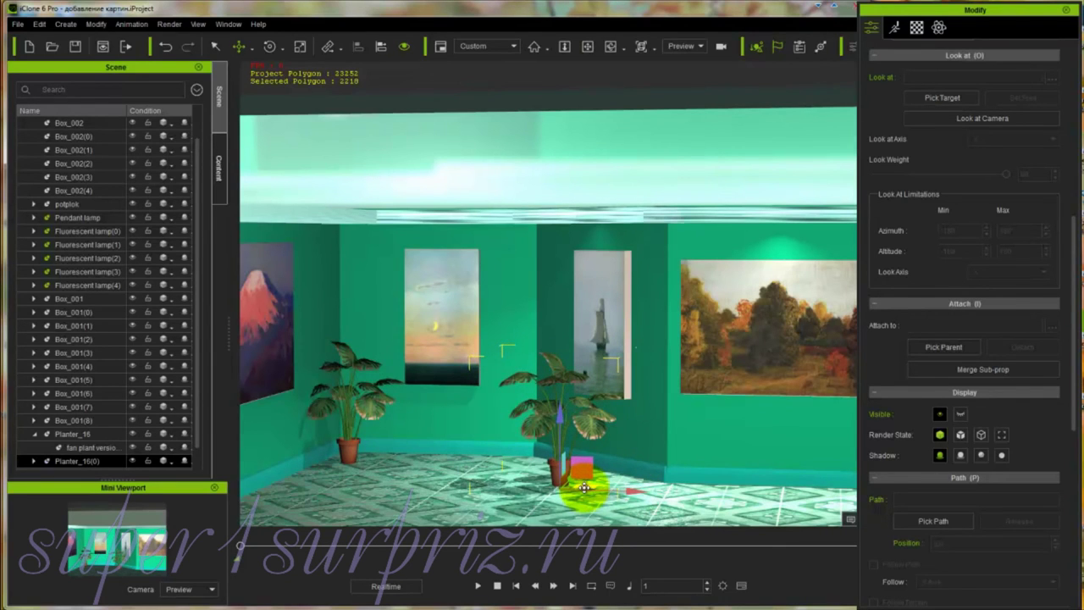
click(616, 512)
mouse_move(612, 511)
mouse_down()
mouse_move(484, 484)
mouse_move(435, 491)
mouse_move(416, 460)
mouse_move(714, 465)
mouse_move(909, 483)
mouse_up()
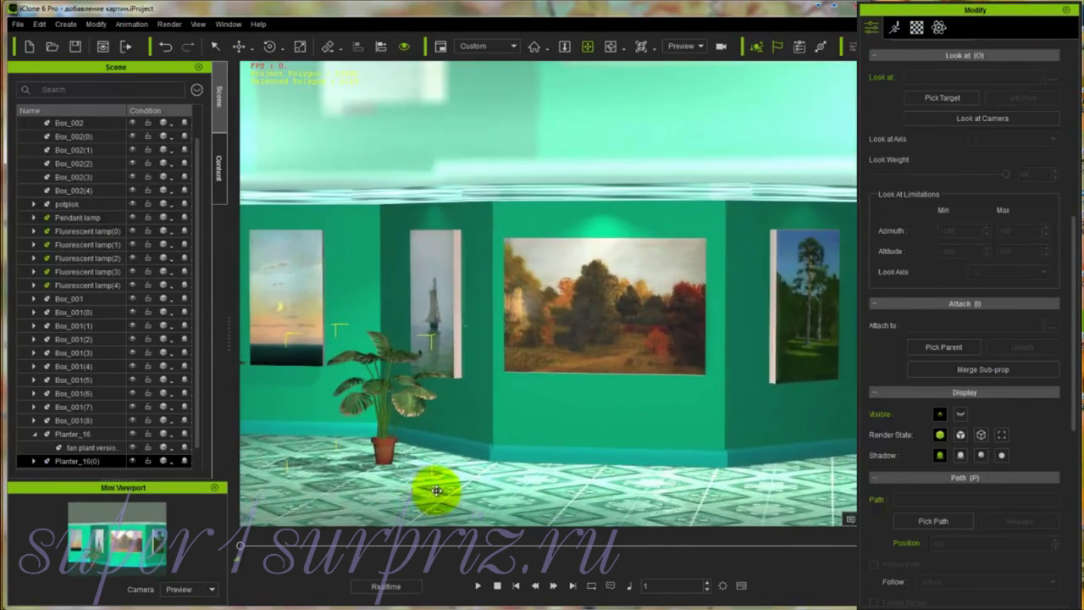
mouse_move(838, 488)
mouse_down()
mouse_move(804, 491)
mouse_move(634, 418)
mouse_move(535, 492)
mouse_move(484, 499)
mouse_move(588, 497)
mouse_up()
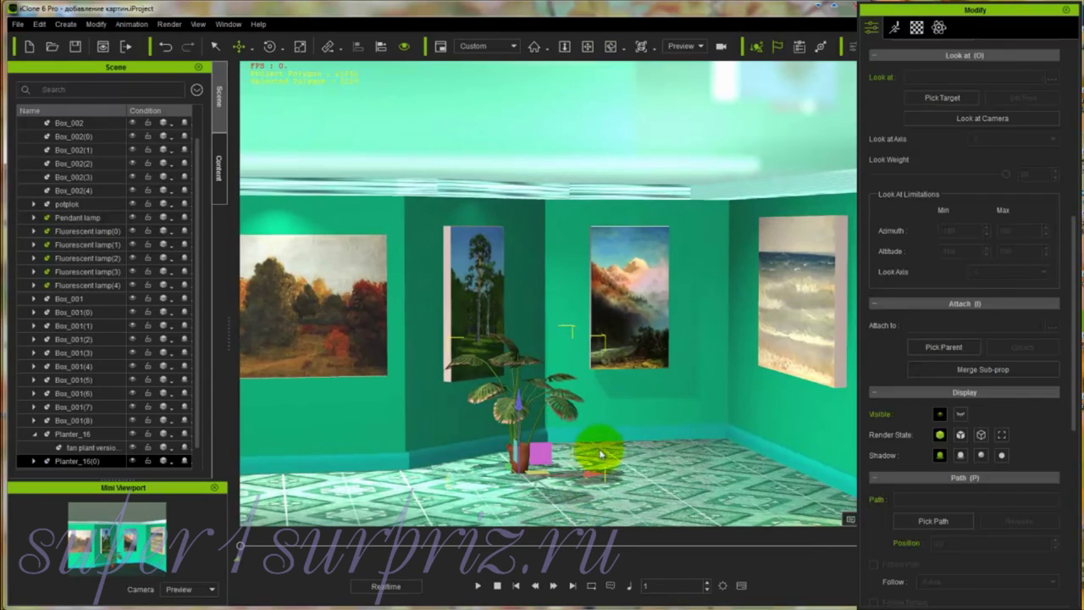
key(w)
drag(590, 475, 715, 456)
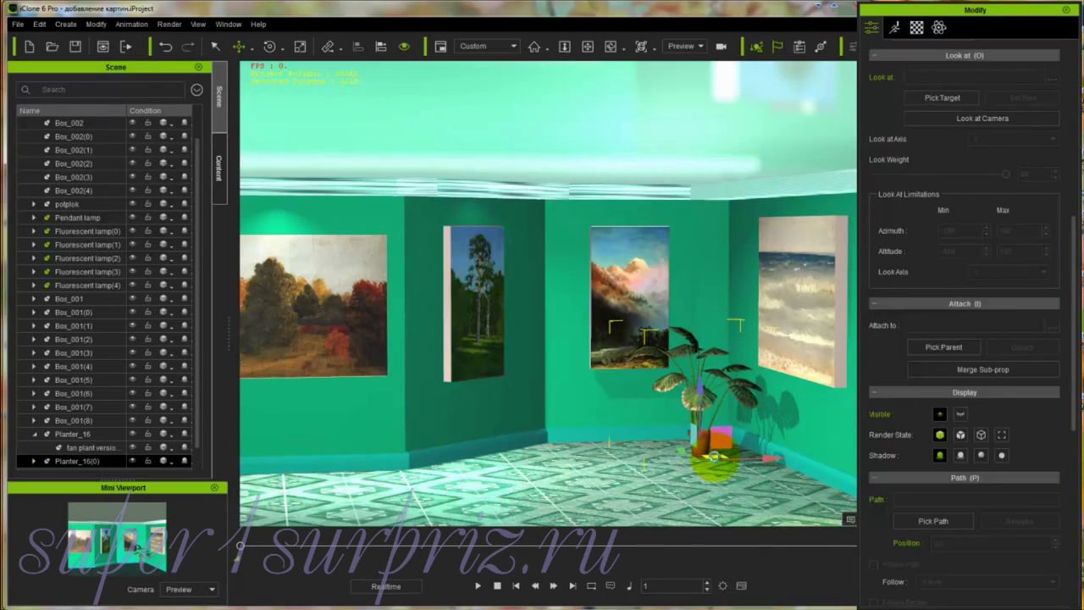
Step: Add cafeChair_2 from the Sandy Bay props to the gallery and raise it to stand on the floor
click(218, 167)
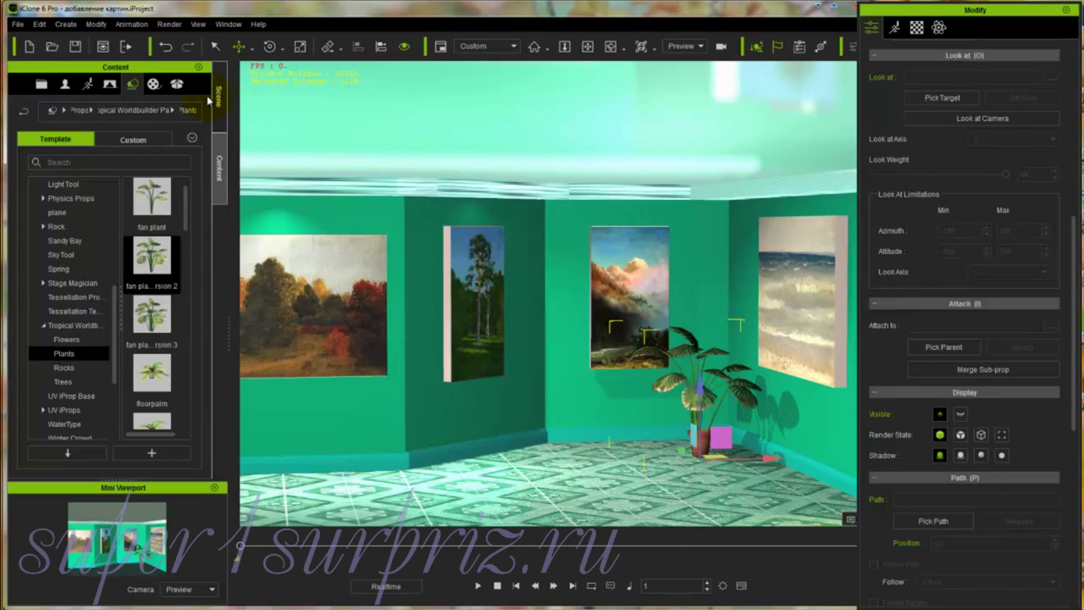
click(68, 242)
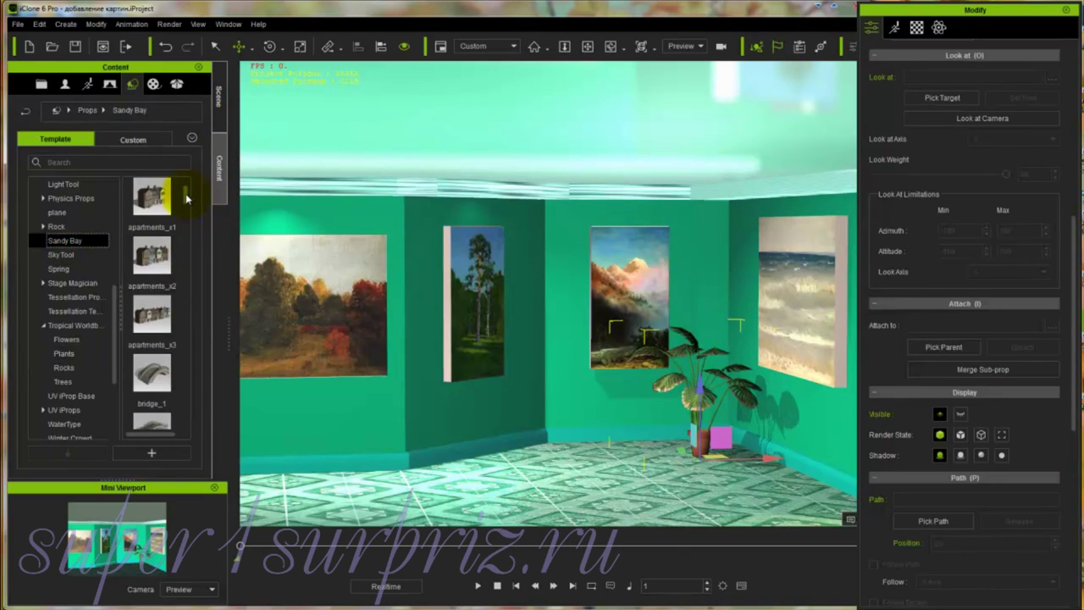
drag(186, 199, 187, 235)
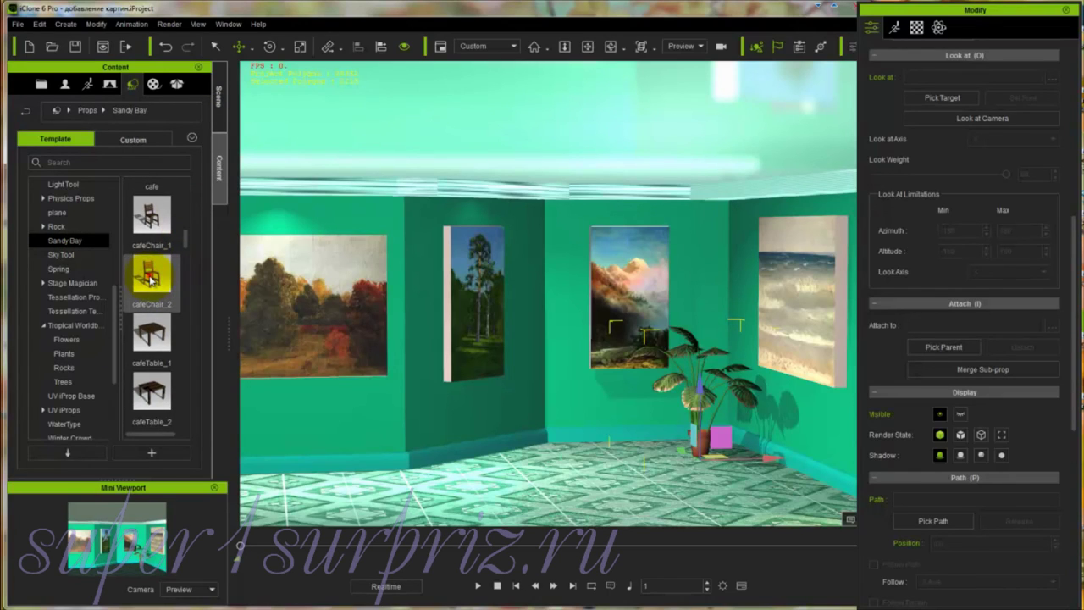
drag(149, 279, 356, 507)
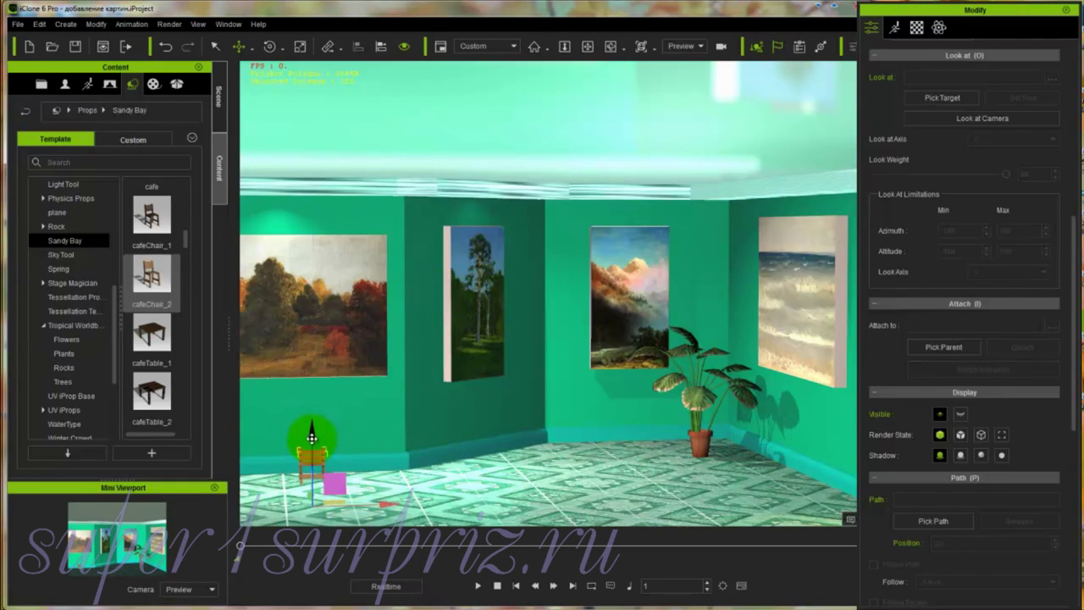
drag(307, 443, 312, 413)
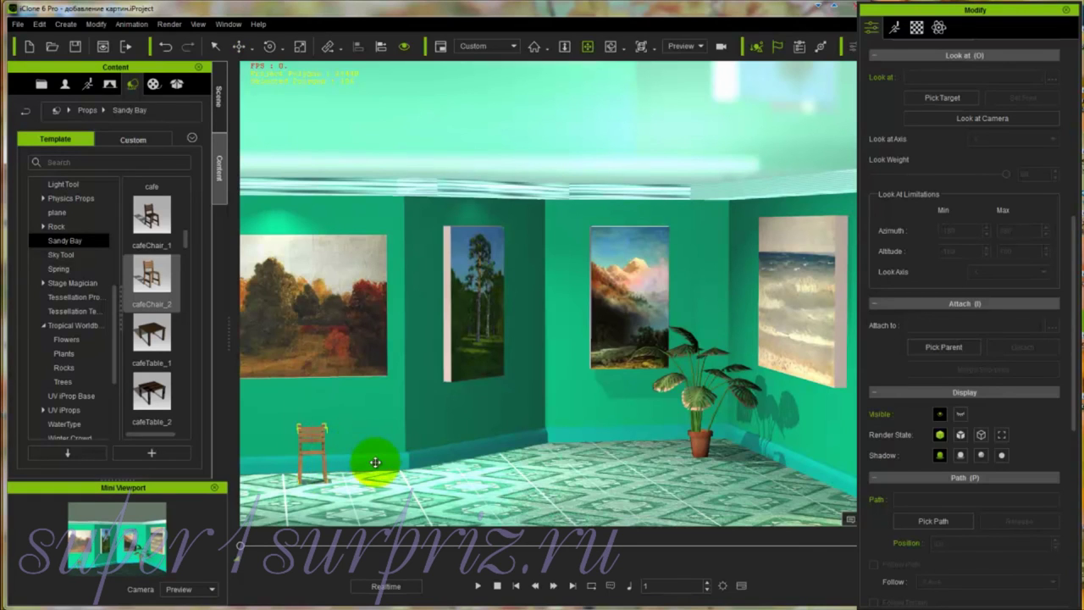
Step: Move the chair along the wall to below the left end of the autumn landscape picture
middle_drag(375, 460, 571, 445)
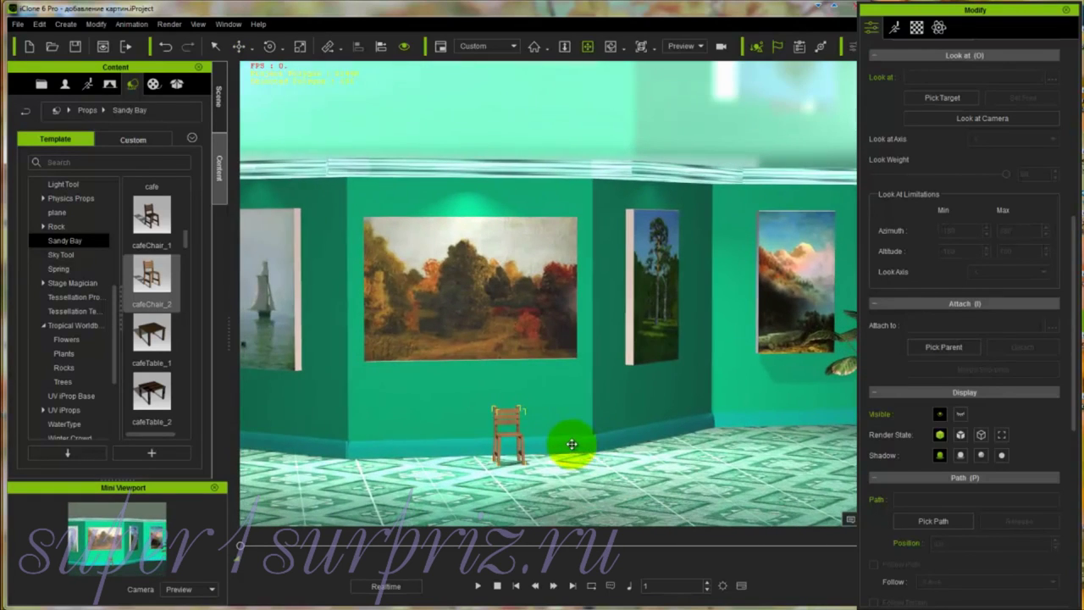
click(488, 442)
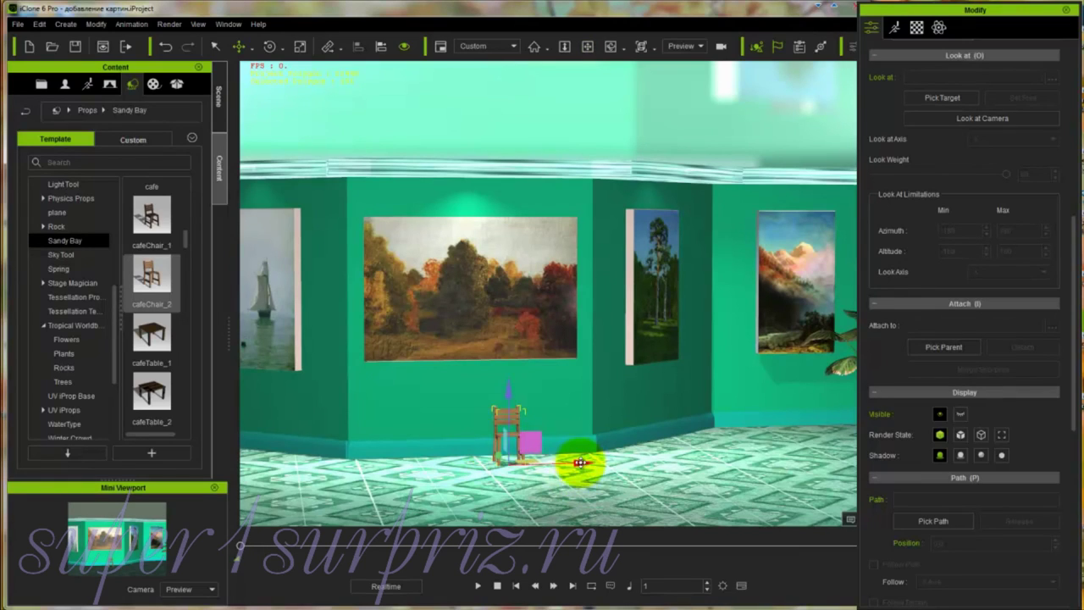
drag(581, 460, 362, 457)
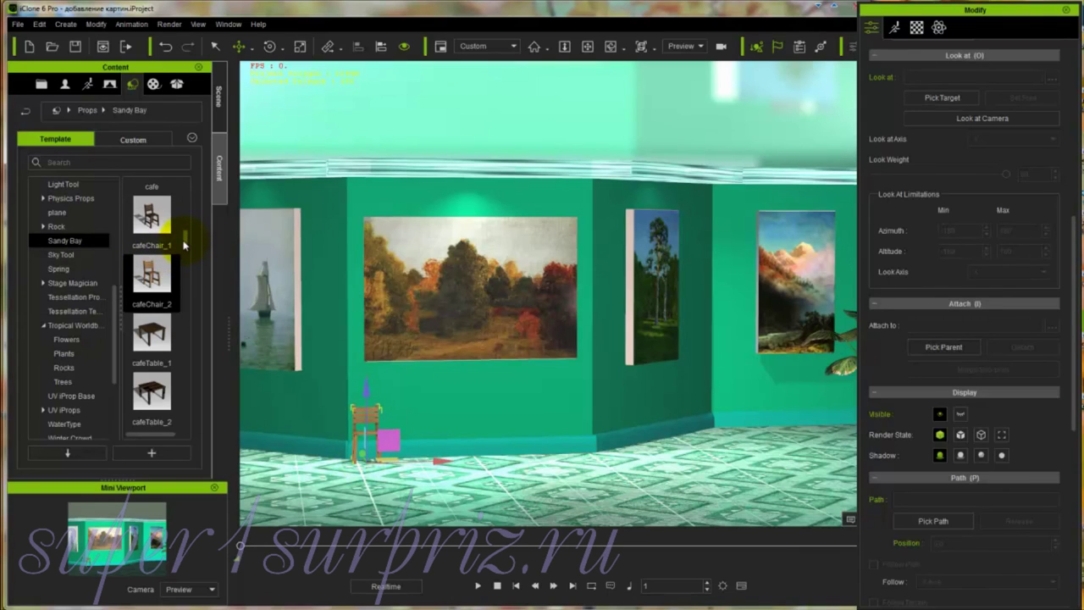
Step: Add the streetChair bench from the Sandy Bay props, raise it onto the floor and shift it toward the doorway side of the hall
drag(184, 244, 181, 367)
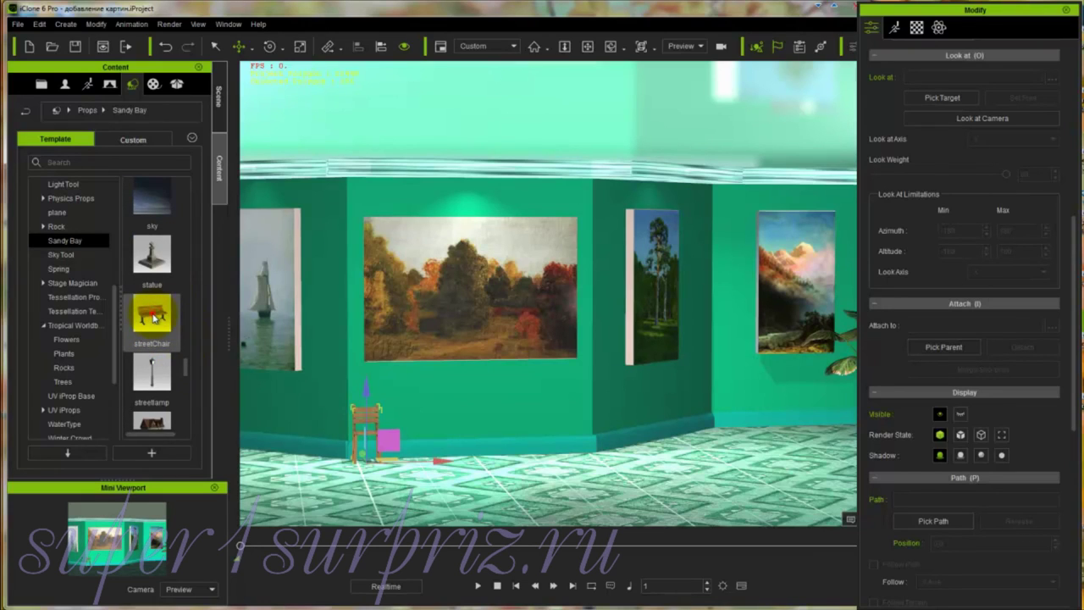
drag(153, 318, 525, 503)
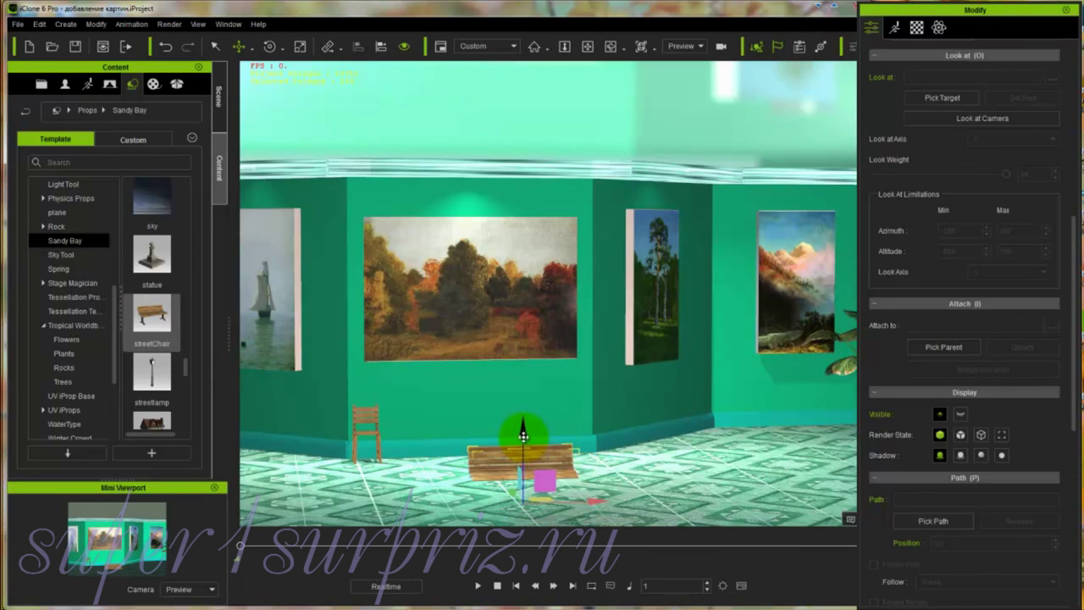
drag(524, 435, 520, 412)
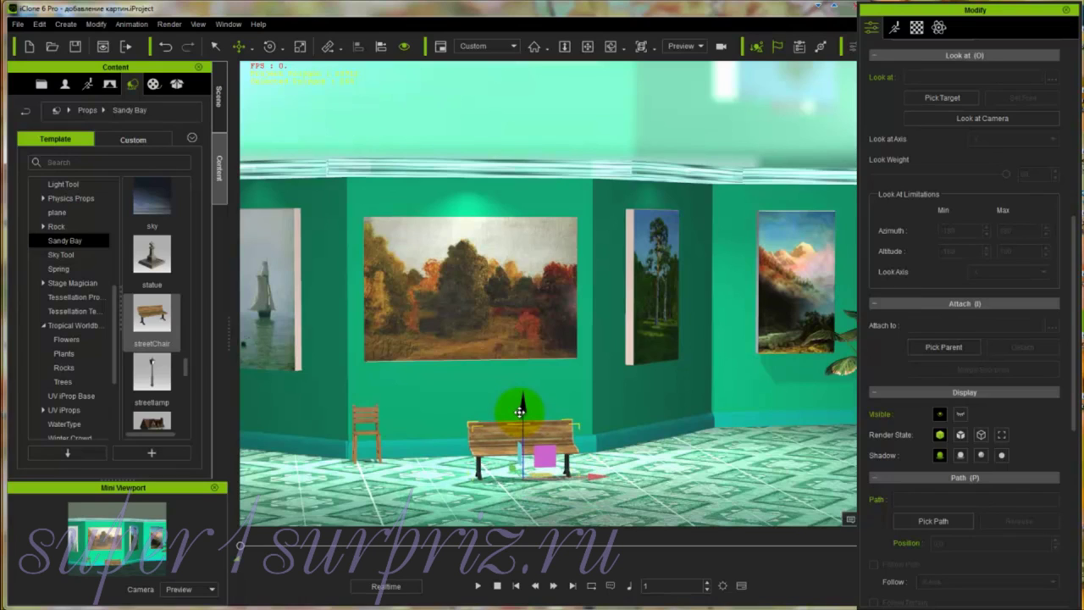
drag(590, 475, 815, 471)
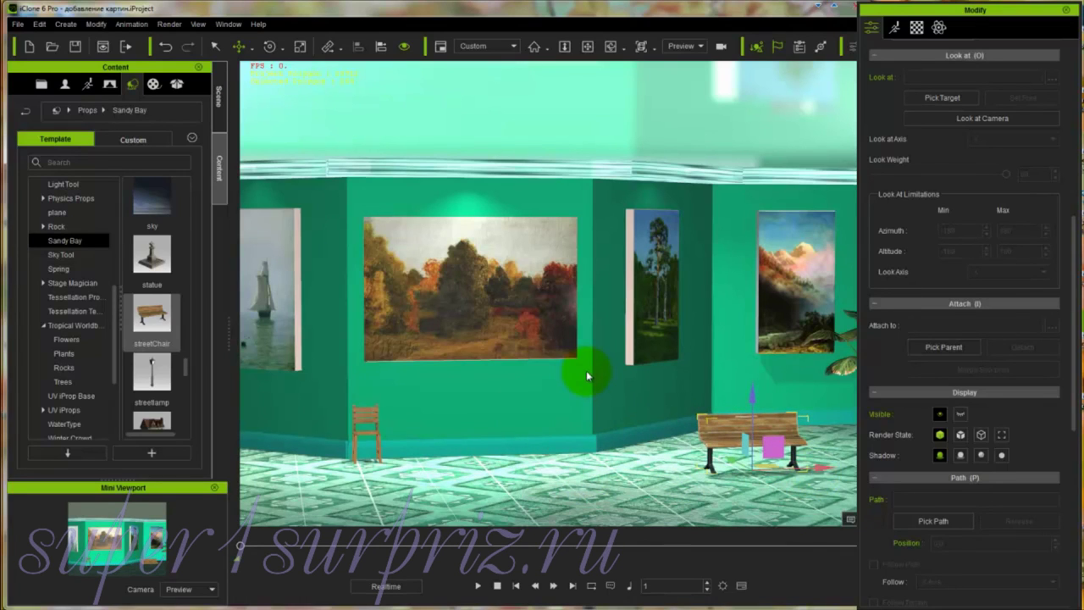
Step: Set the bench's Z rotation to 270 degrees
click(693, 473)
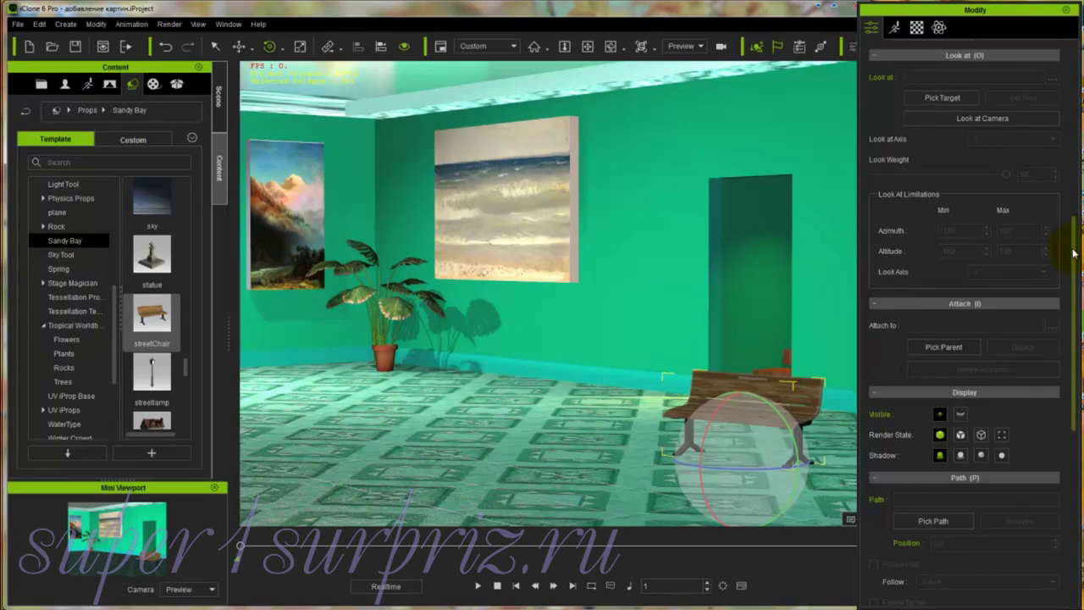
drag(1073, 245, 1077, 106)
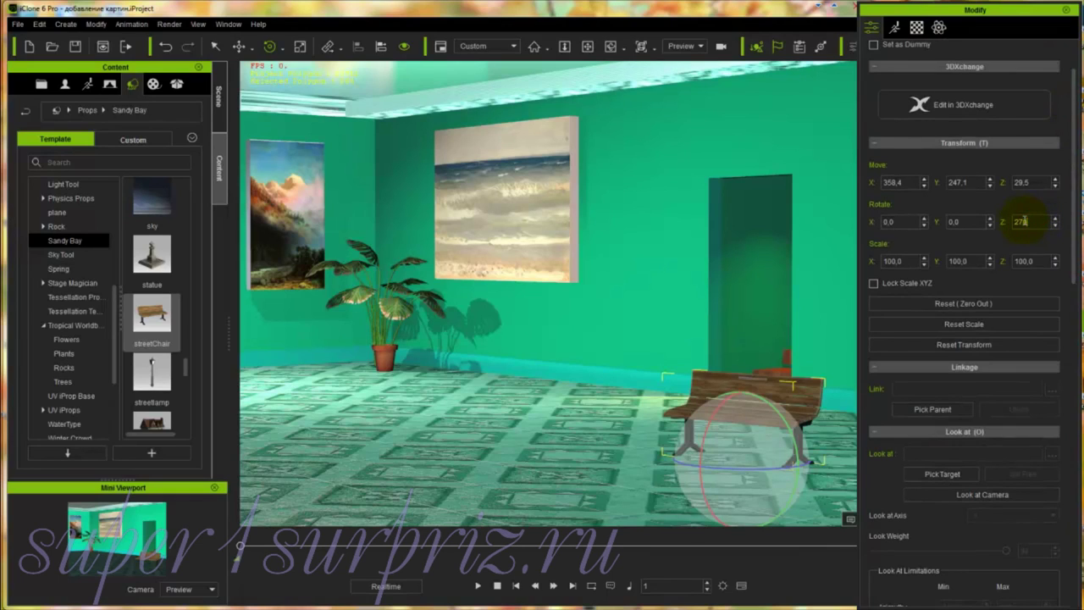
text(0)
key(Return)
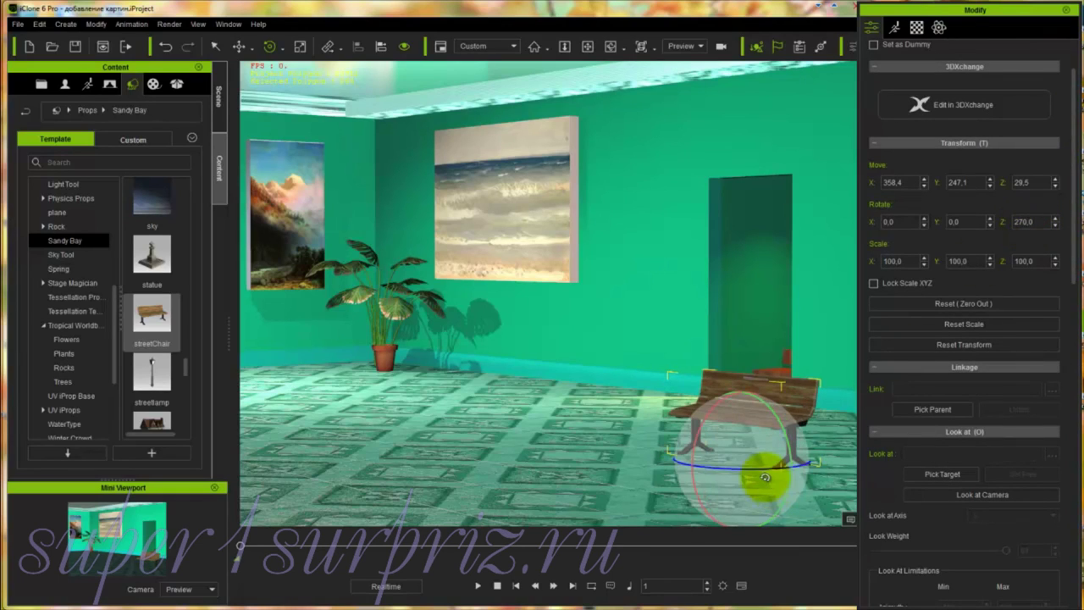
Step: Move the bench against the wall beside the doorway, to about X 646.7, Y 401.1
key(w)
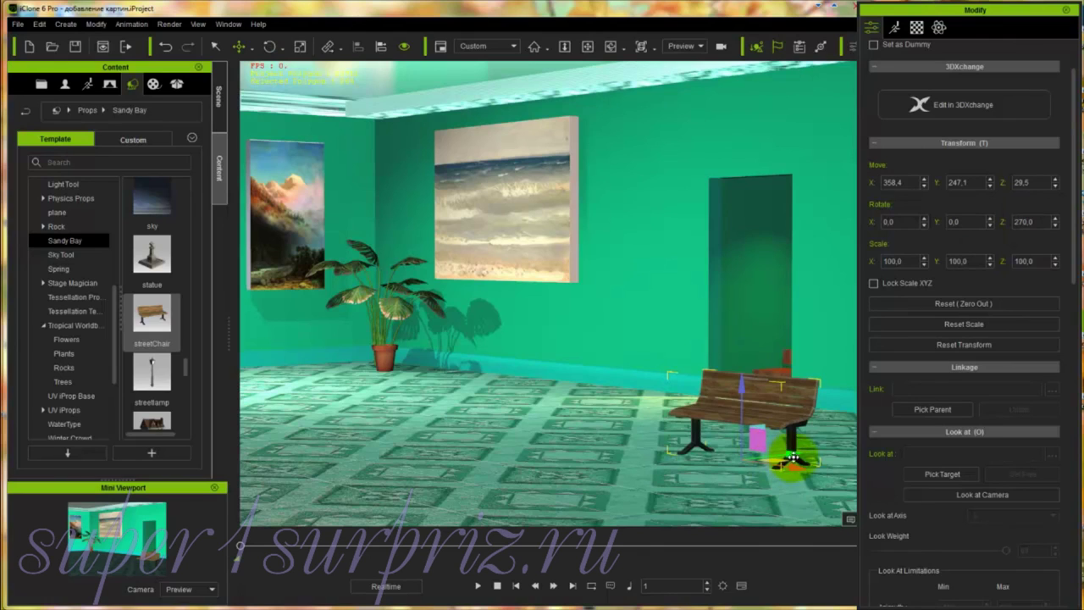
drag(705, 442, 921, 433)
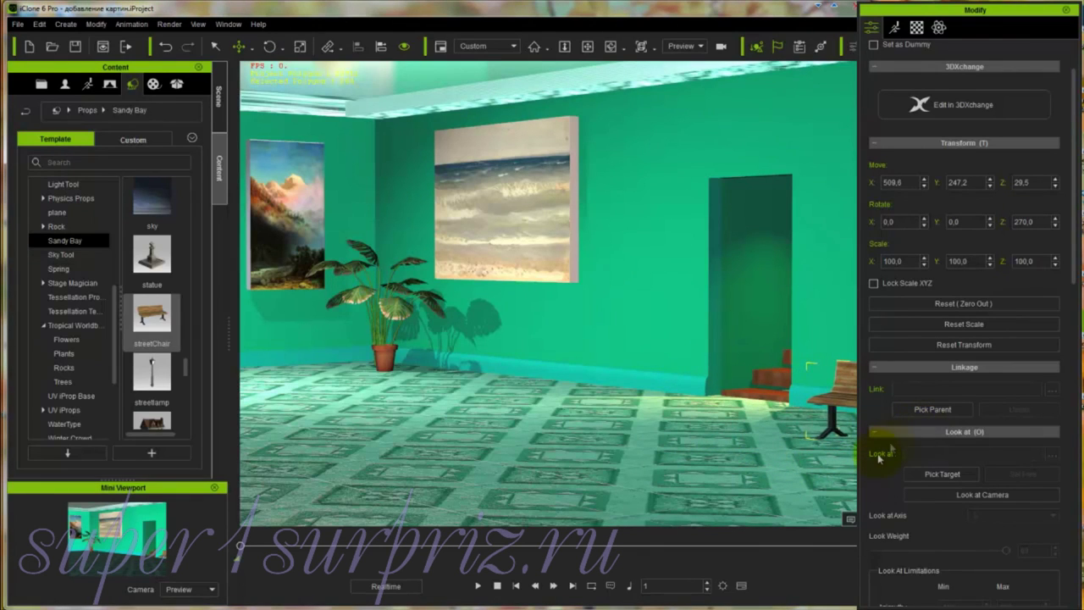
middle_drag(838, 468, 624, 443)
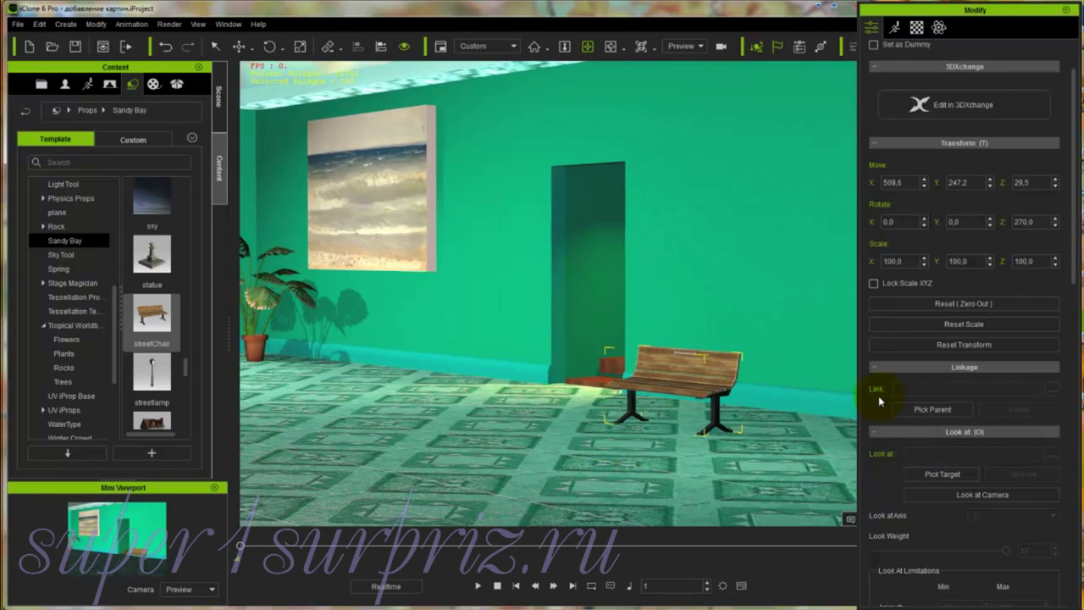
click(690, 399)
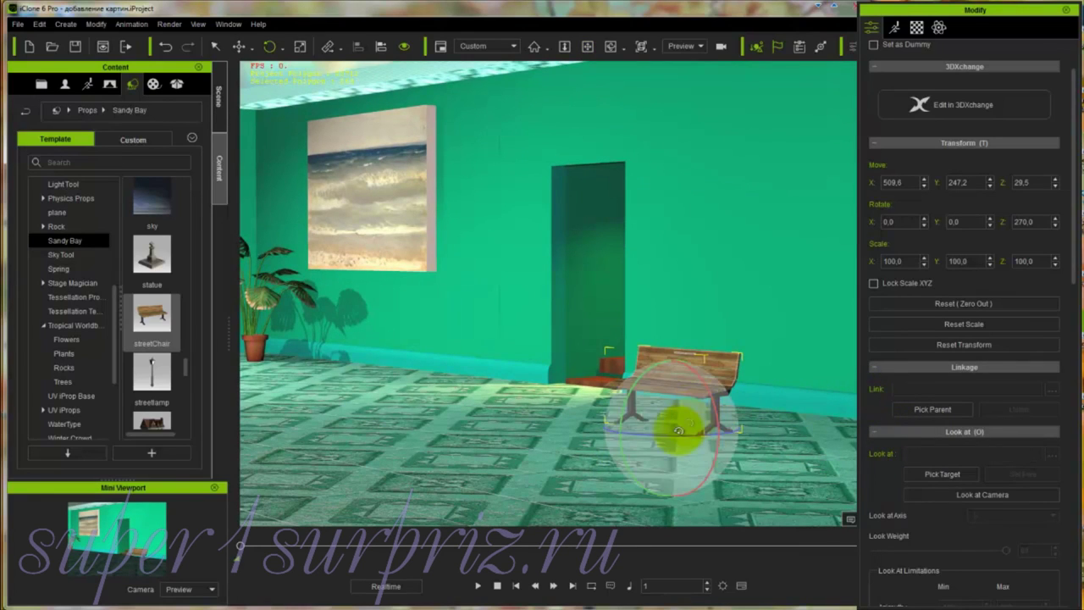
drag(676, 431, 723, 397)
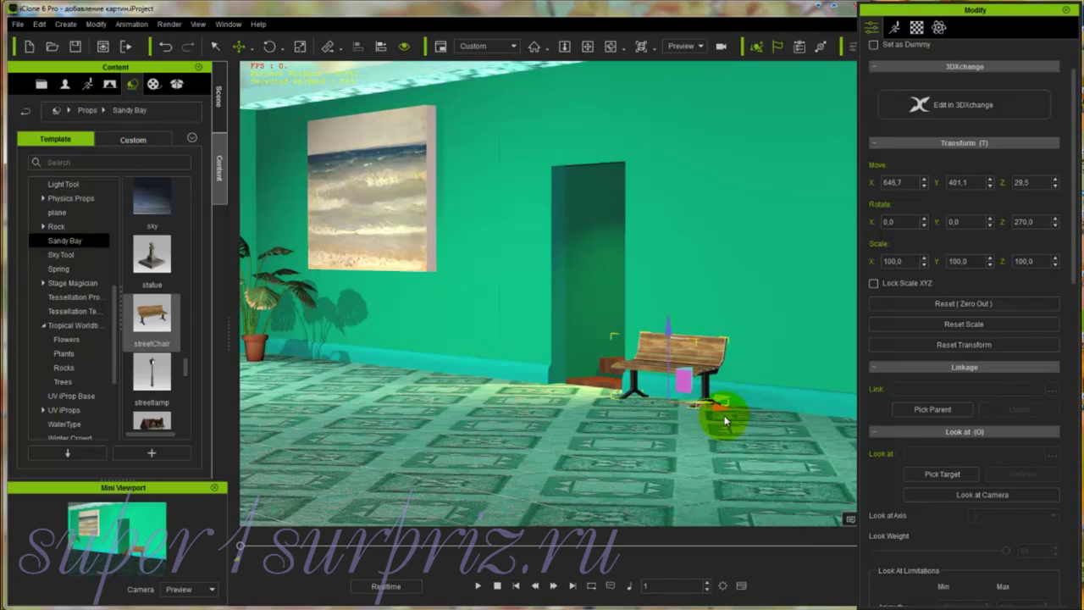
Step: Select the night landscape picture and slide it along the wall toward the doorway to about Y -190.2
scroll(719, 423, down, 3)
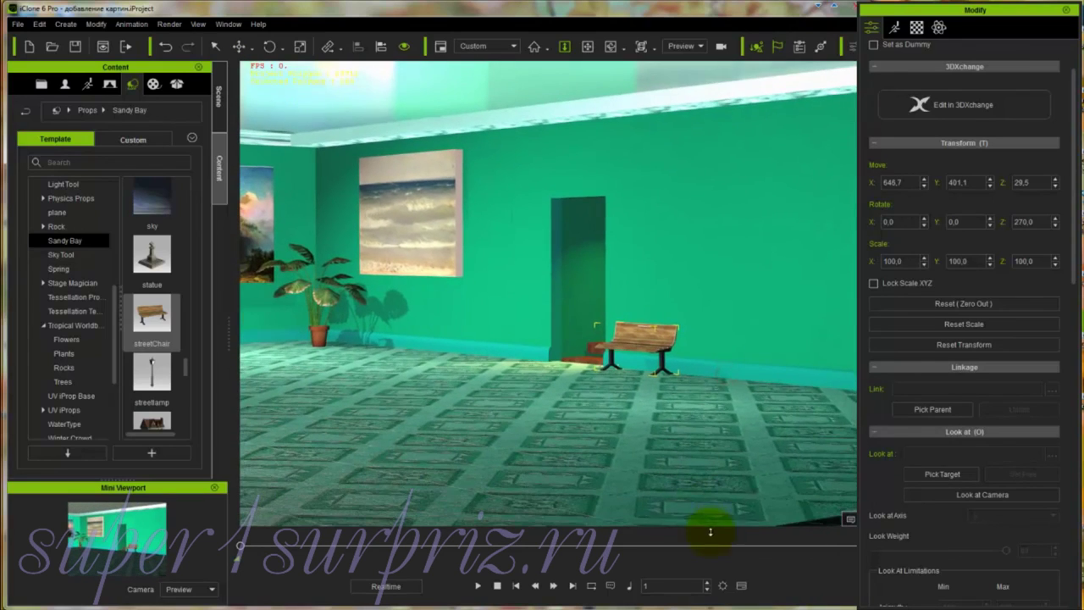
scroll(719, 293, down, 2)
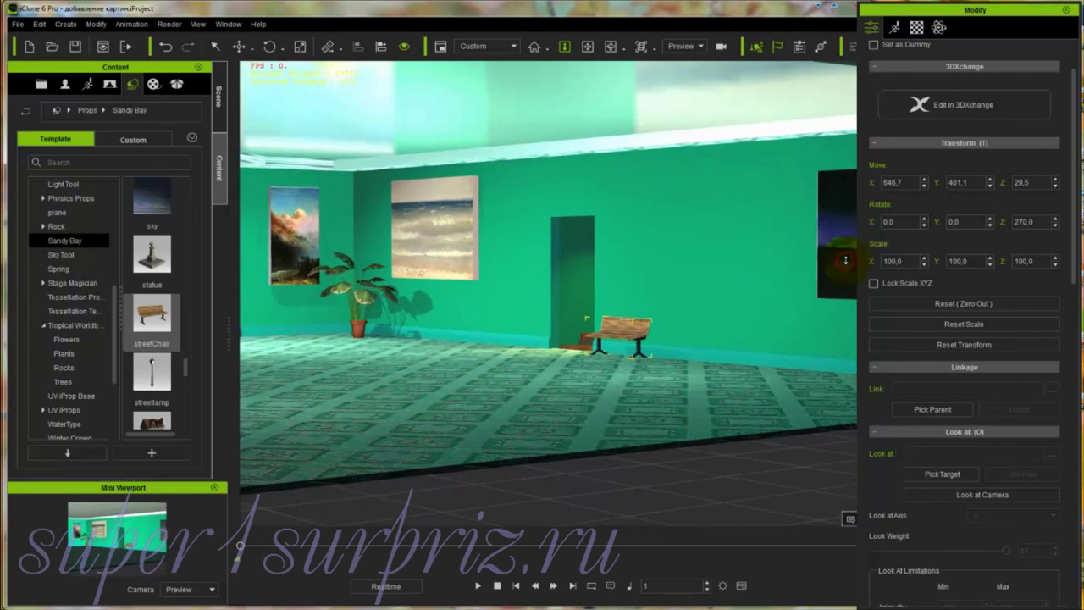
key(w)
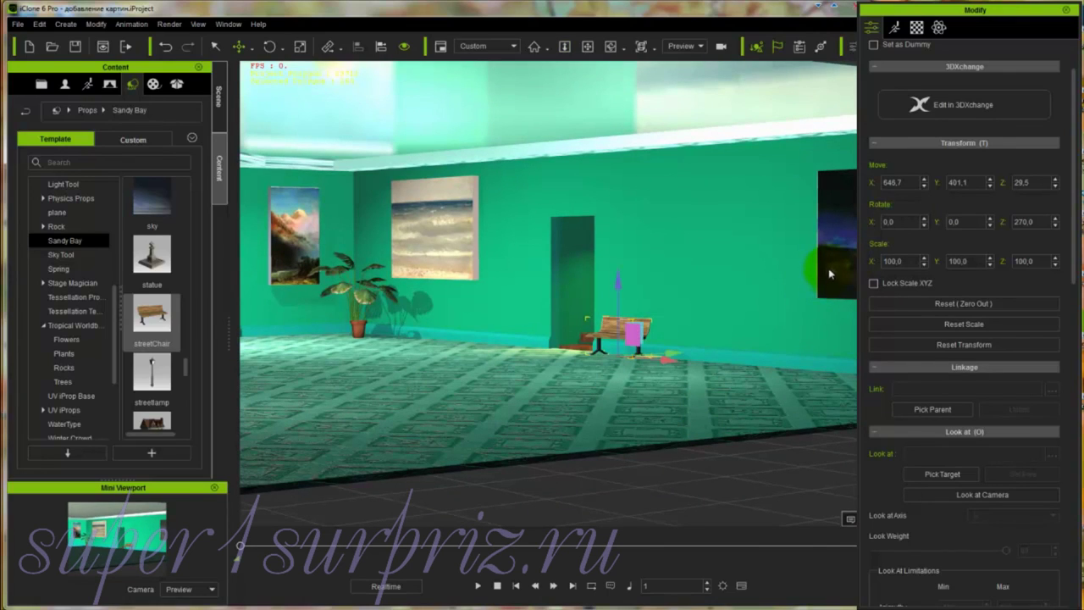
click(834, 267)
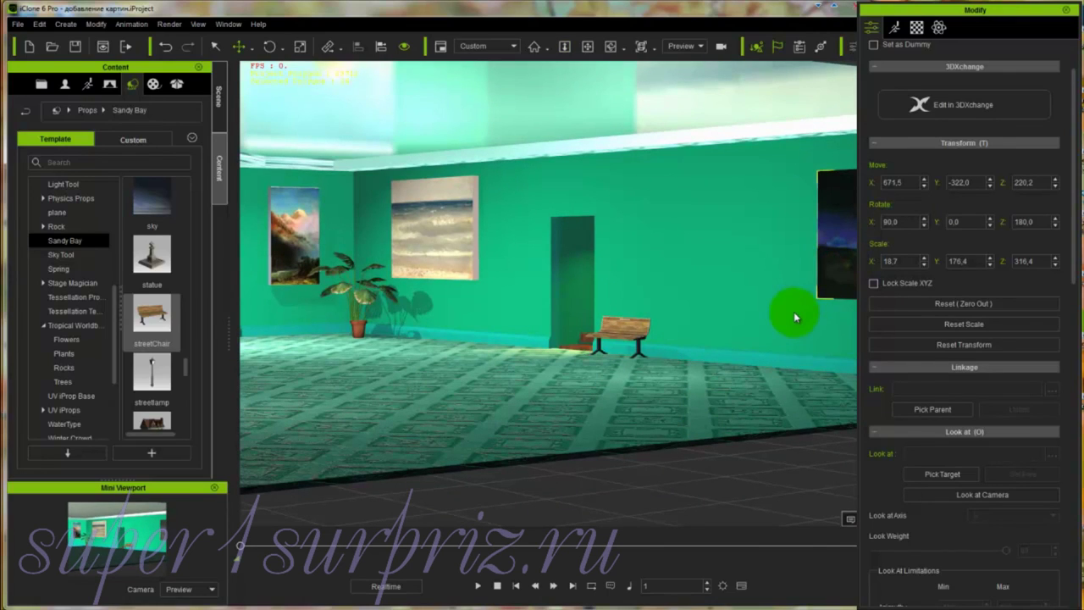
middle_drag(794, 313, 617, 351)
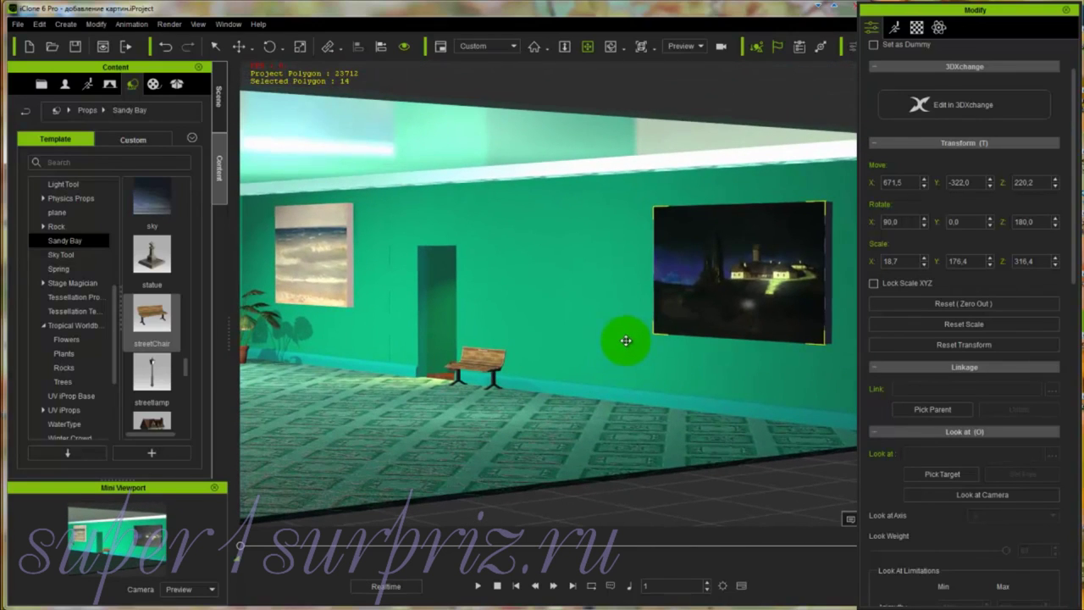
click(744, 312)
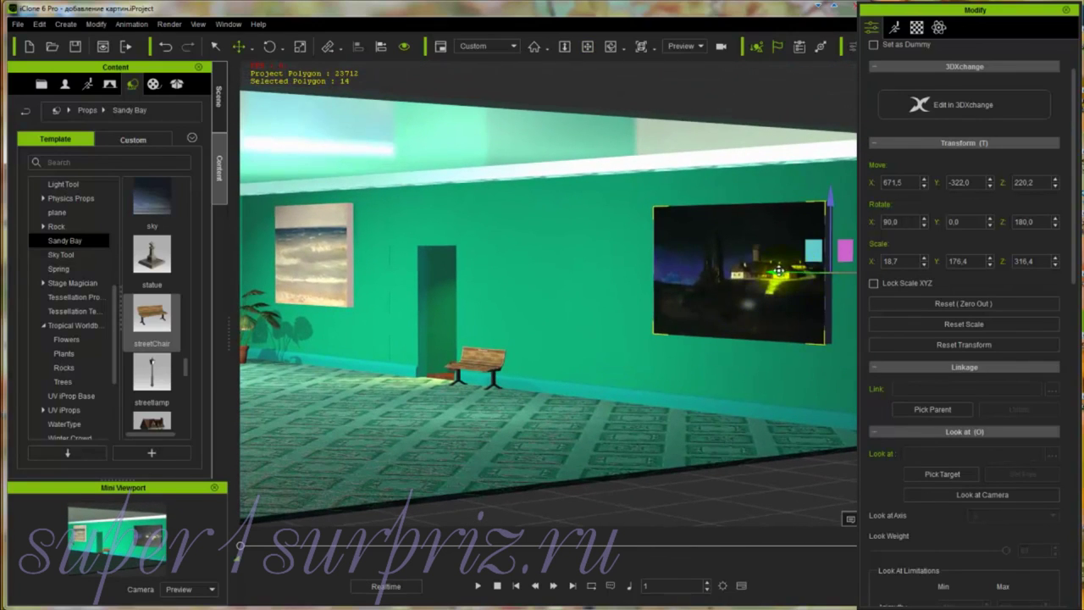
drag(778, 271, 706, 273)
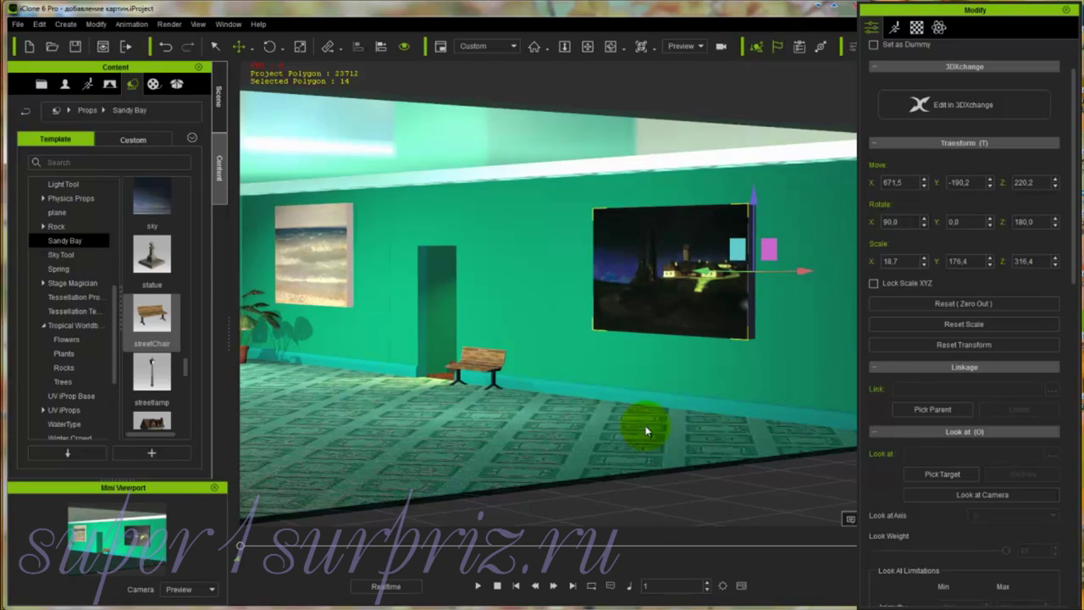
right_drag(645, 430, 571, 418)
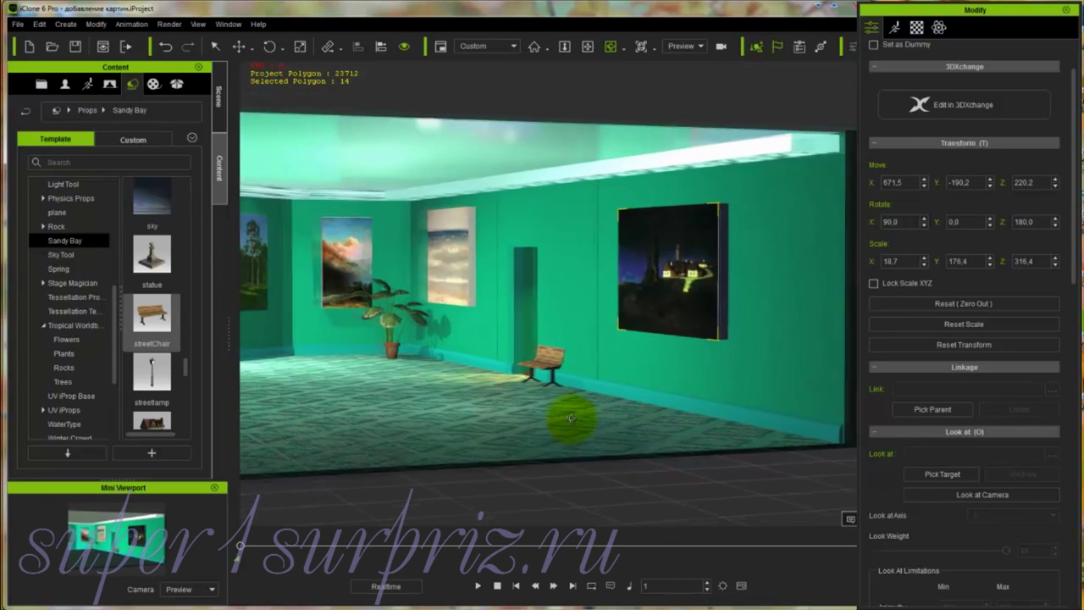
right_drag(477, 380, 720, 368)
right_drag(759, 399, 478, 414)
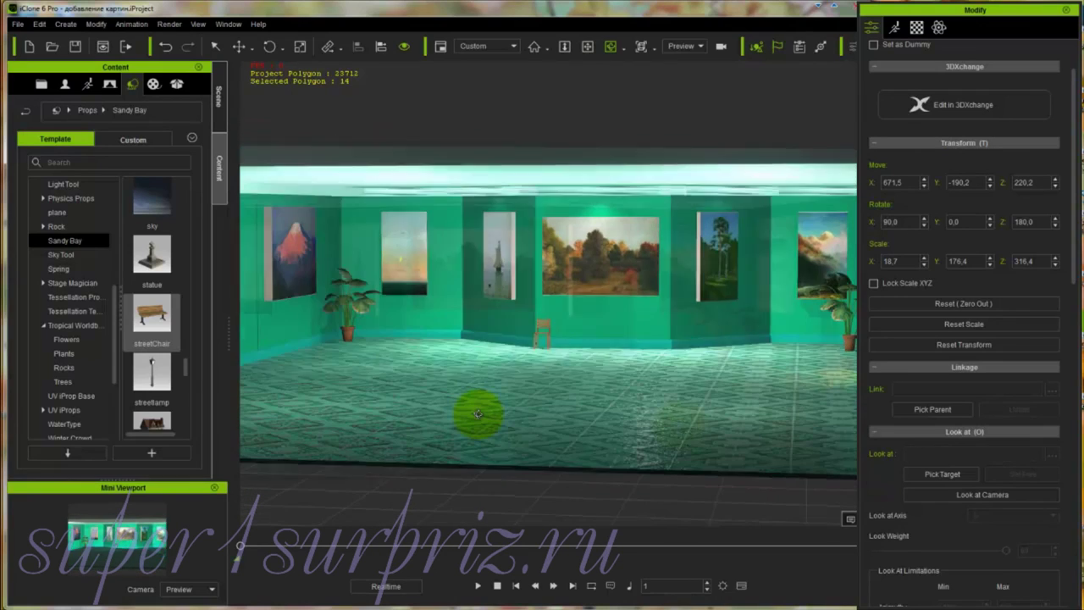